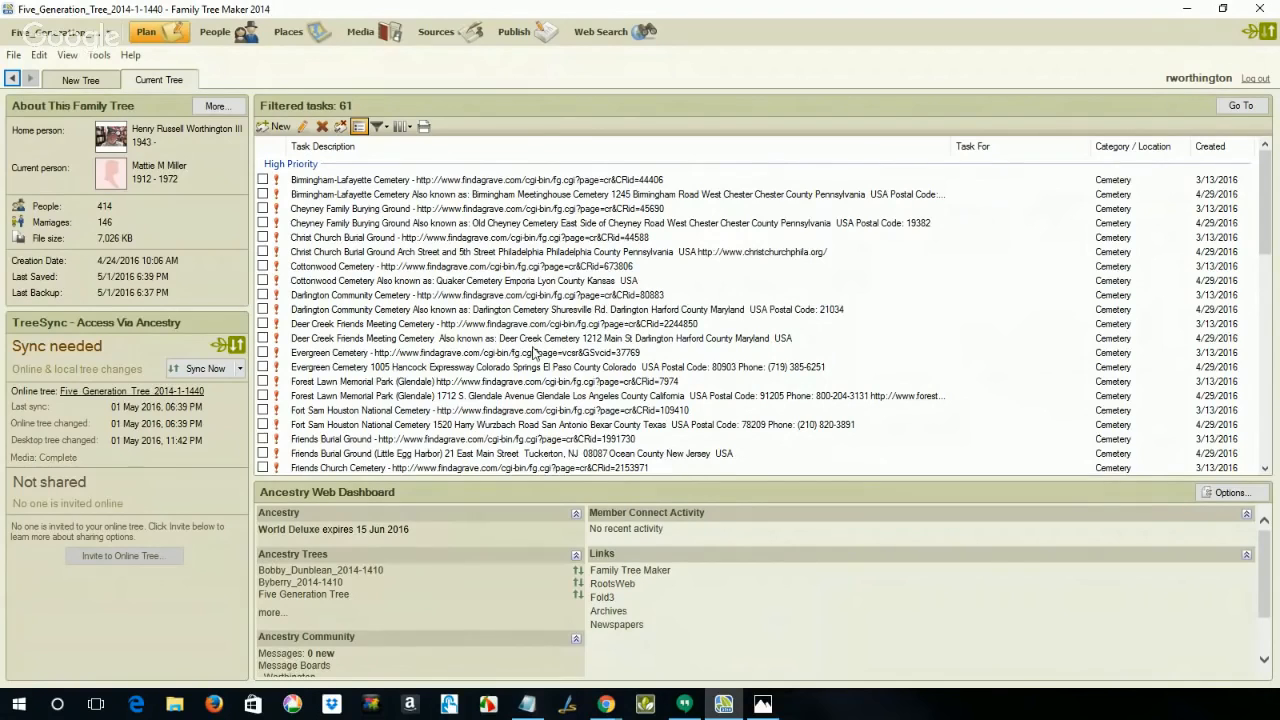
Step: Select the last person in the people index and start a new web search for that person
click(212, 32)
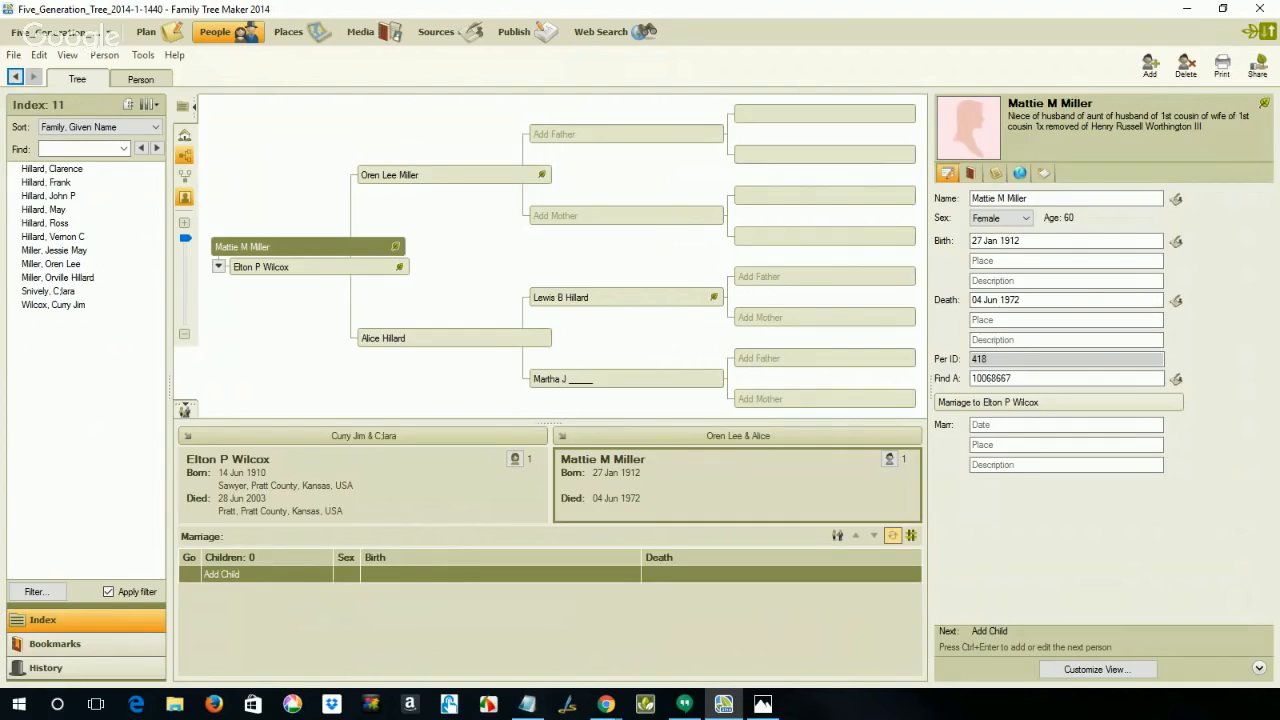
key(alt+Tab)
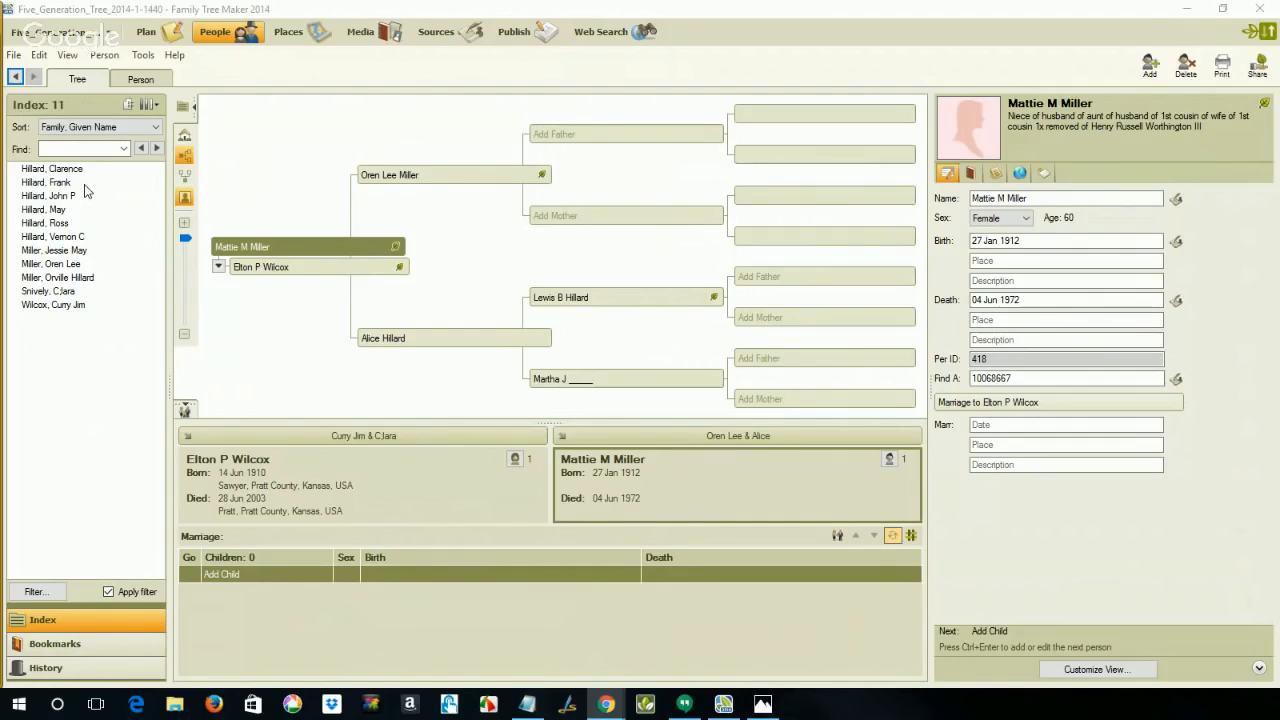
click(85, 308)
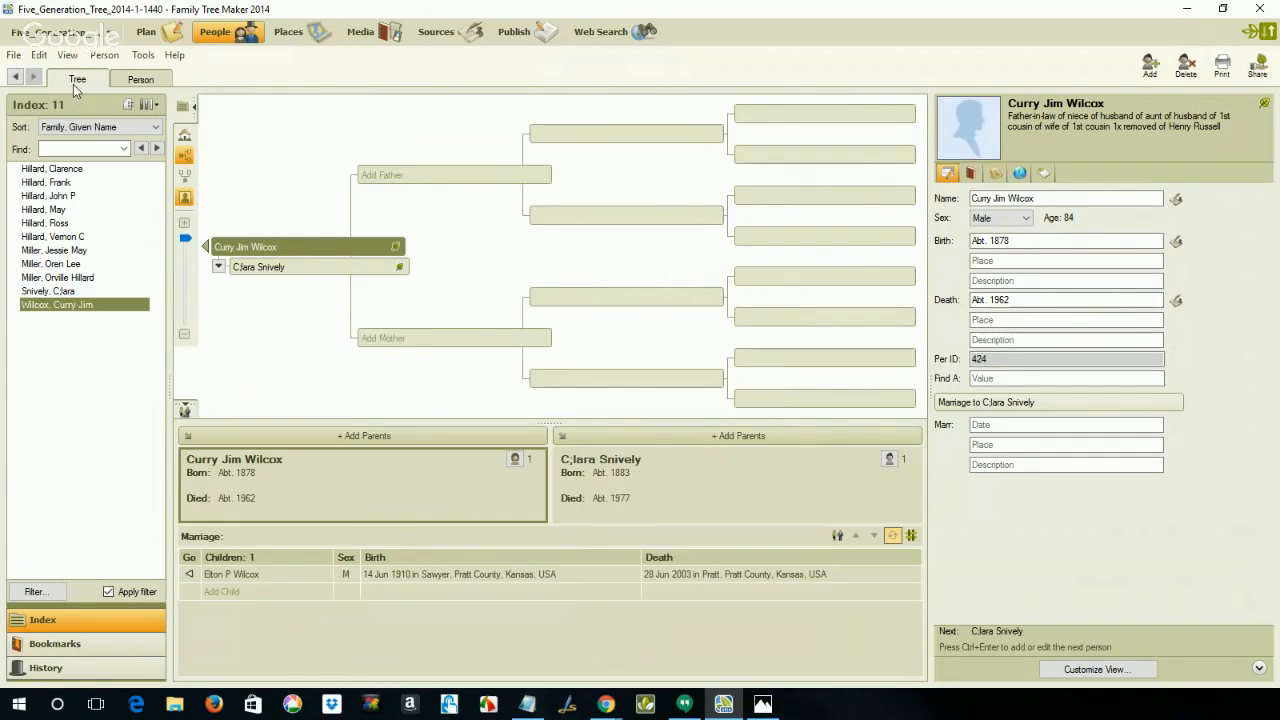
mouse_move(245, 250)
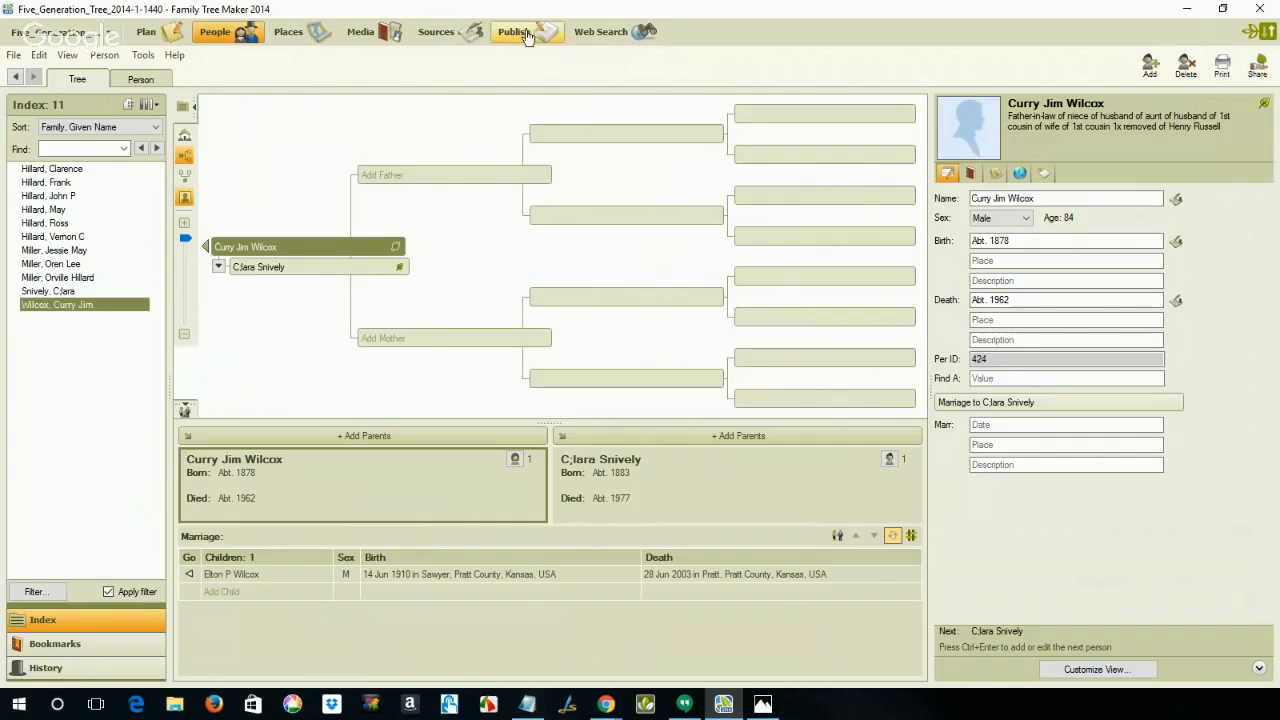
click(596, 36)
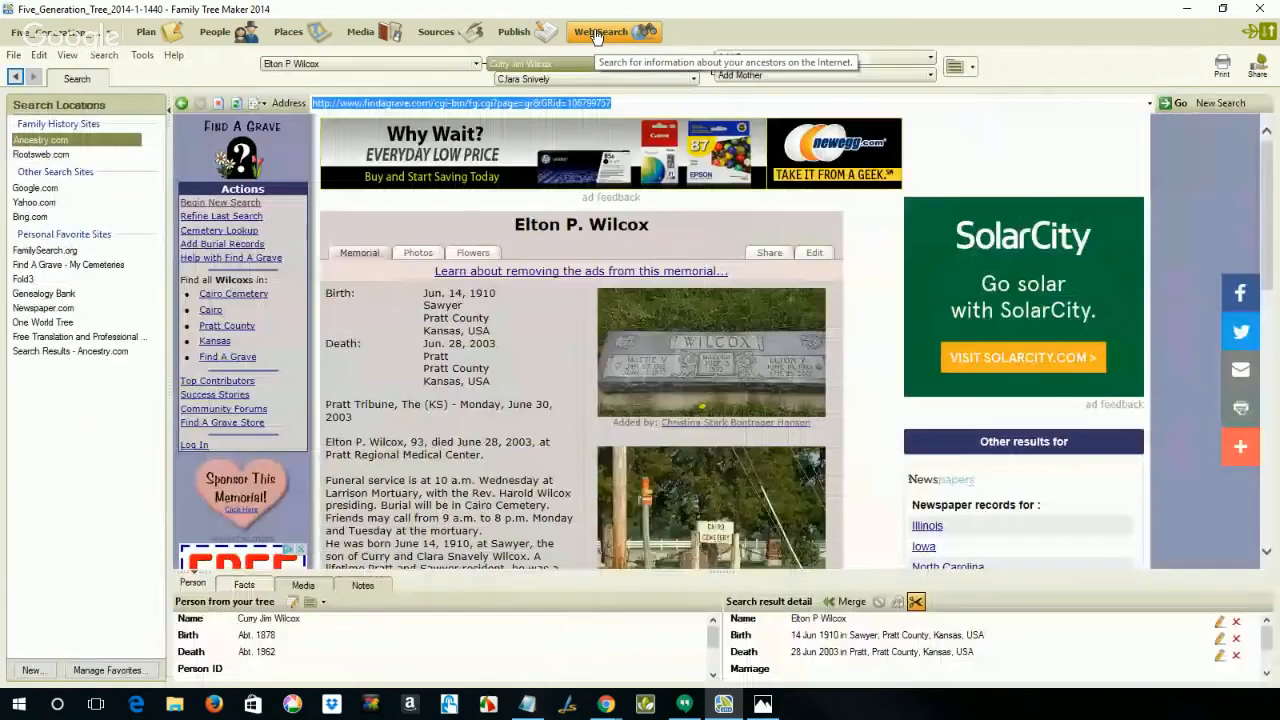
click(1213, 104)
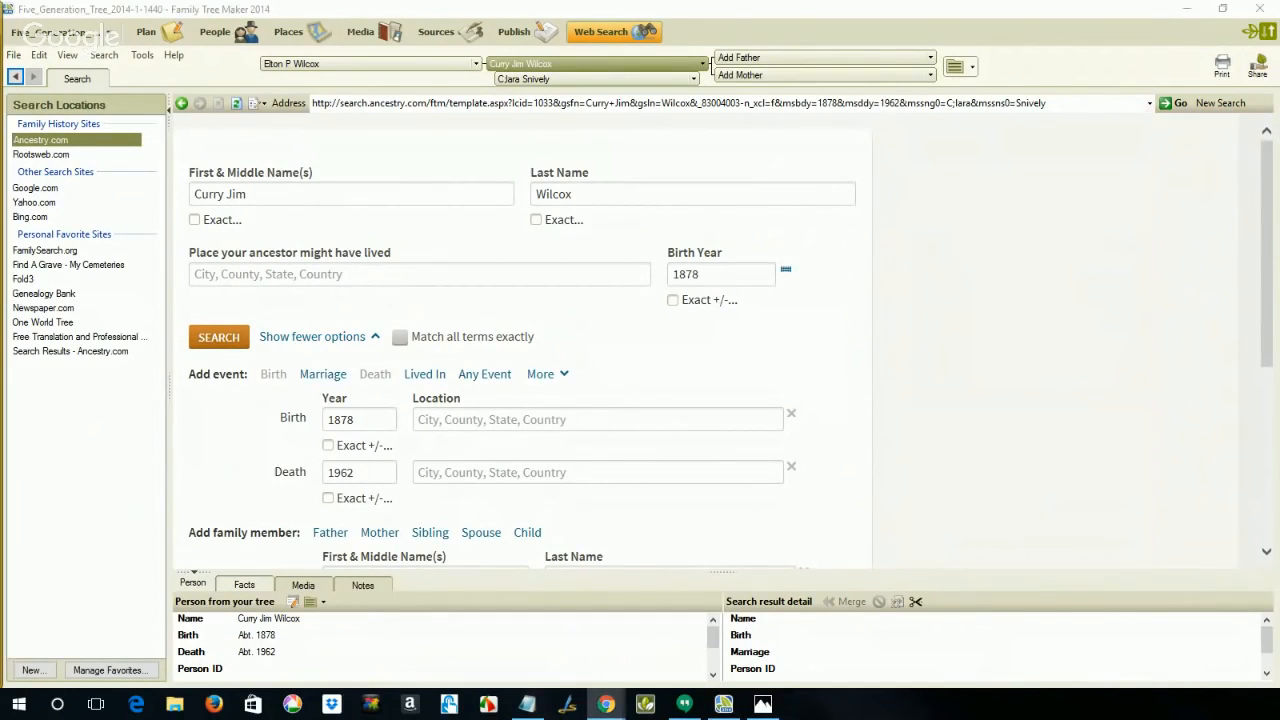
Step: Switch to Chrome and copy the web address of this person's Find A Grave memorial page
click(606, 704)
drag(346, 62, 107, 23)
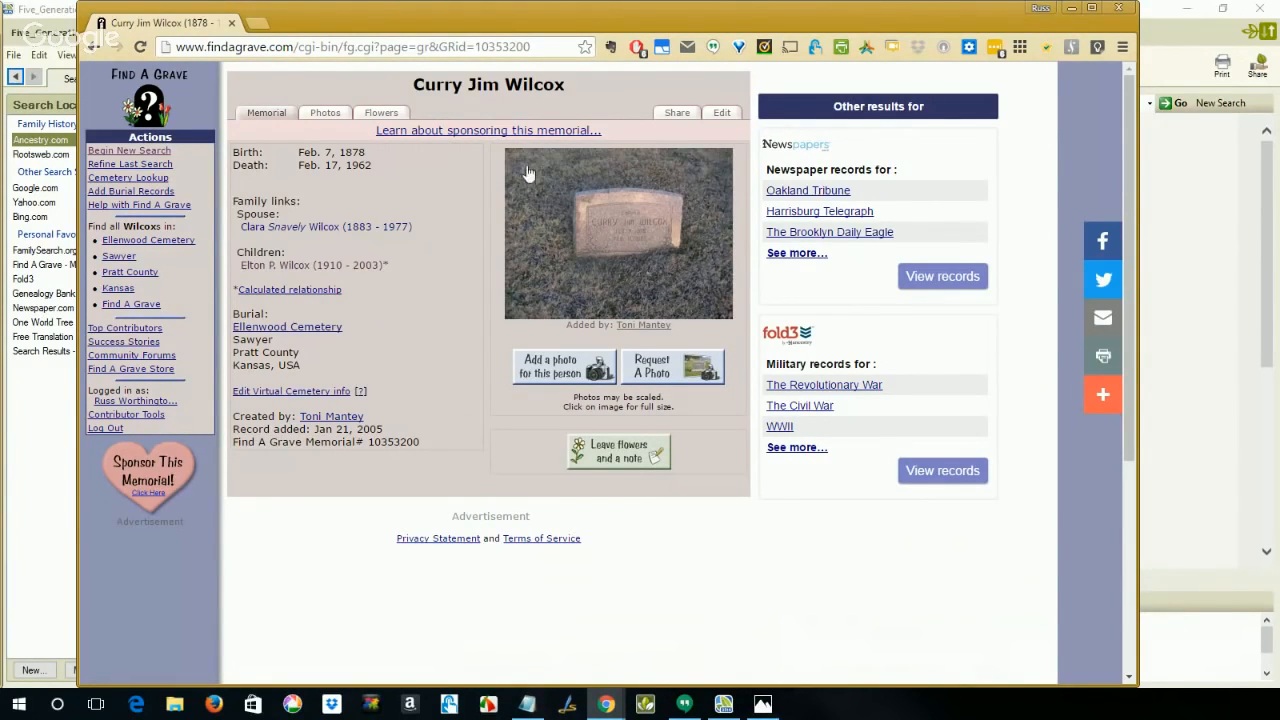
click(545, 48)
key(ctrl+c)
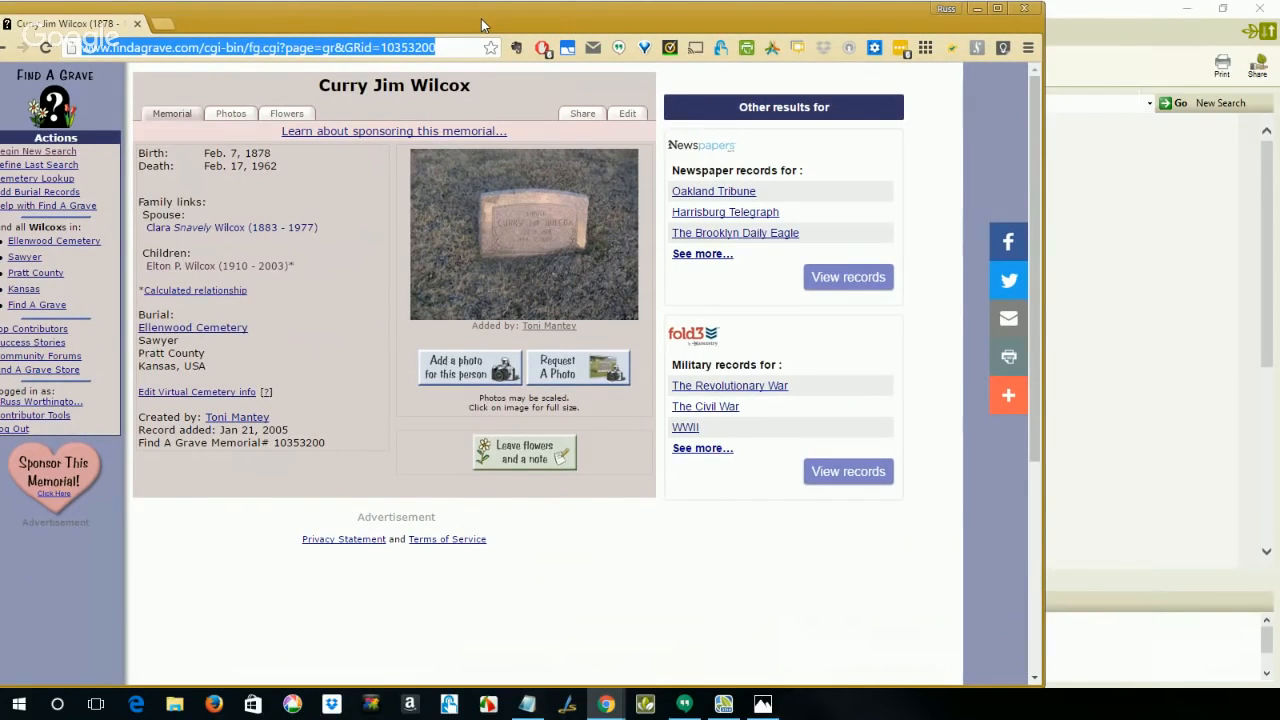
drag(576, 24, 0, 51)
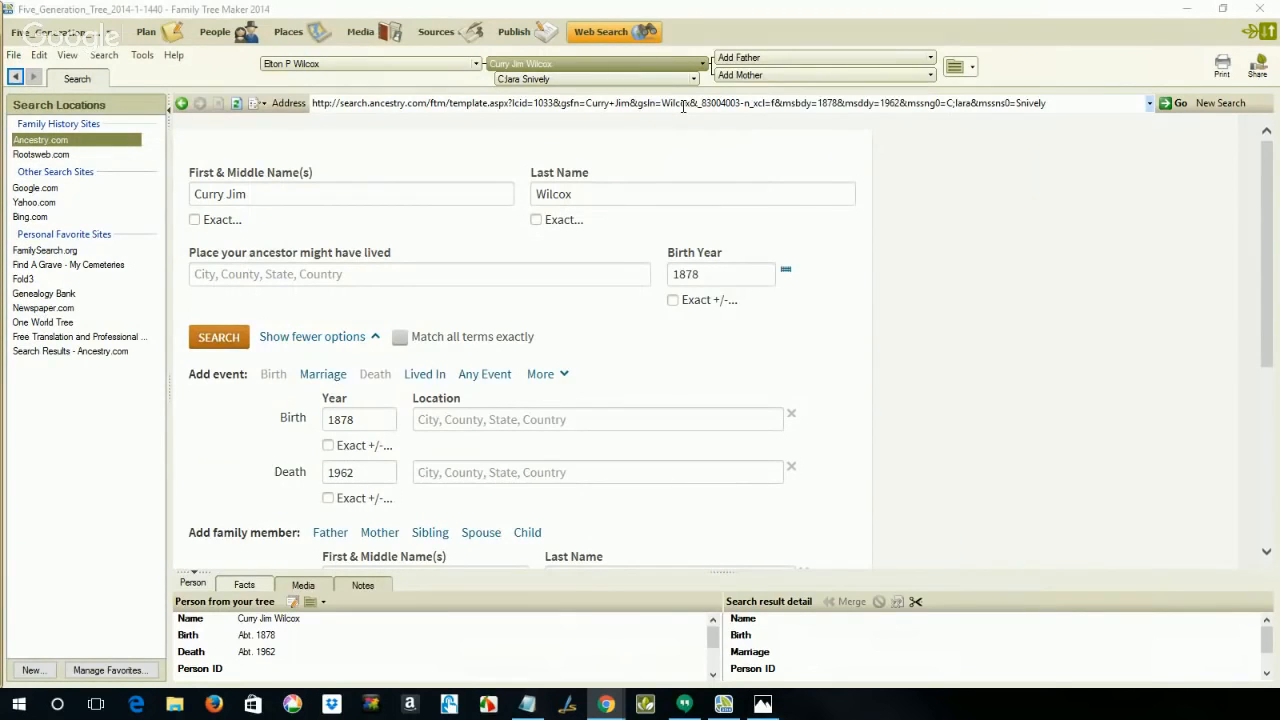
Step: Return to Family Tree Maker and load the copied Find A Grave memorial address in the web search browser
click(645, 102)
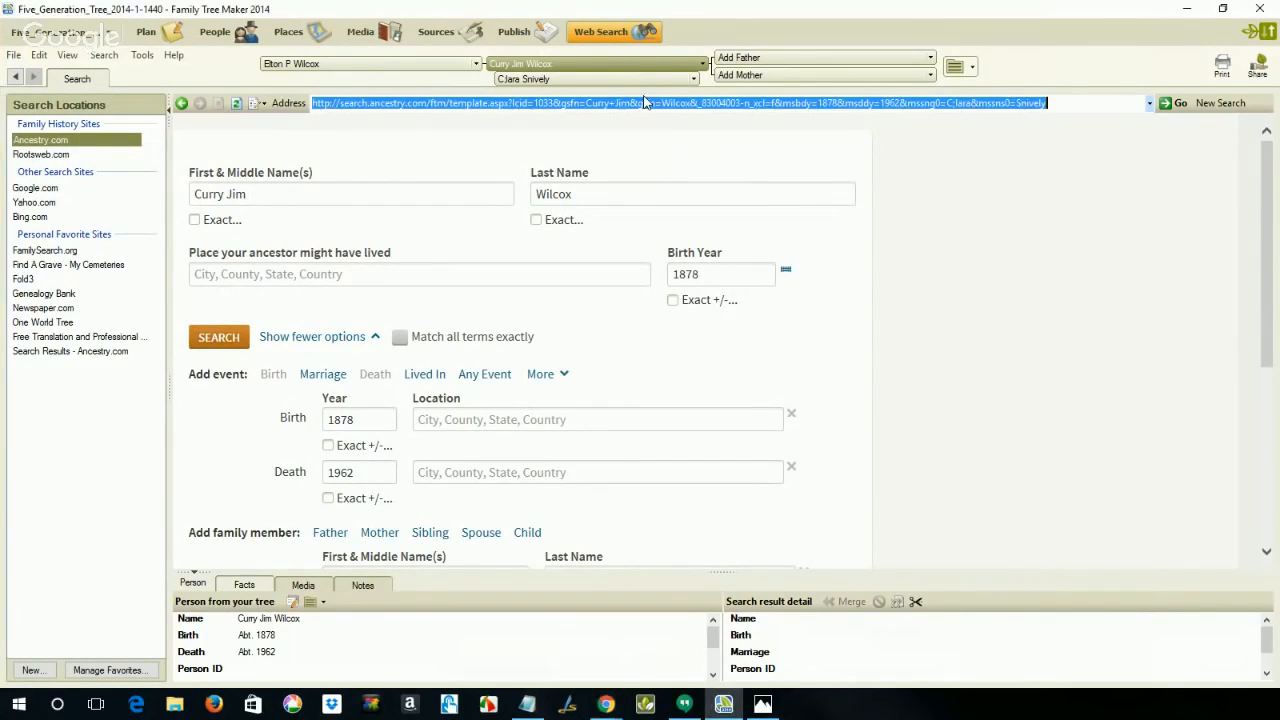
key(ctrl+v)
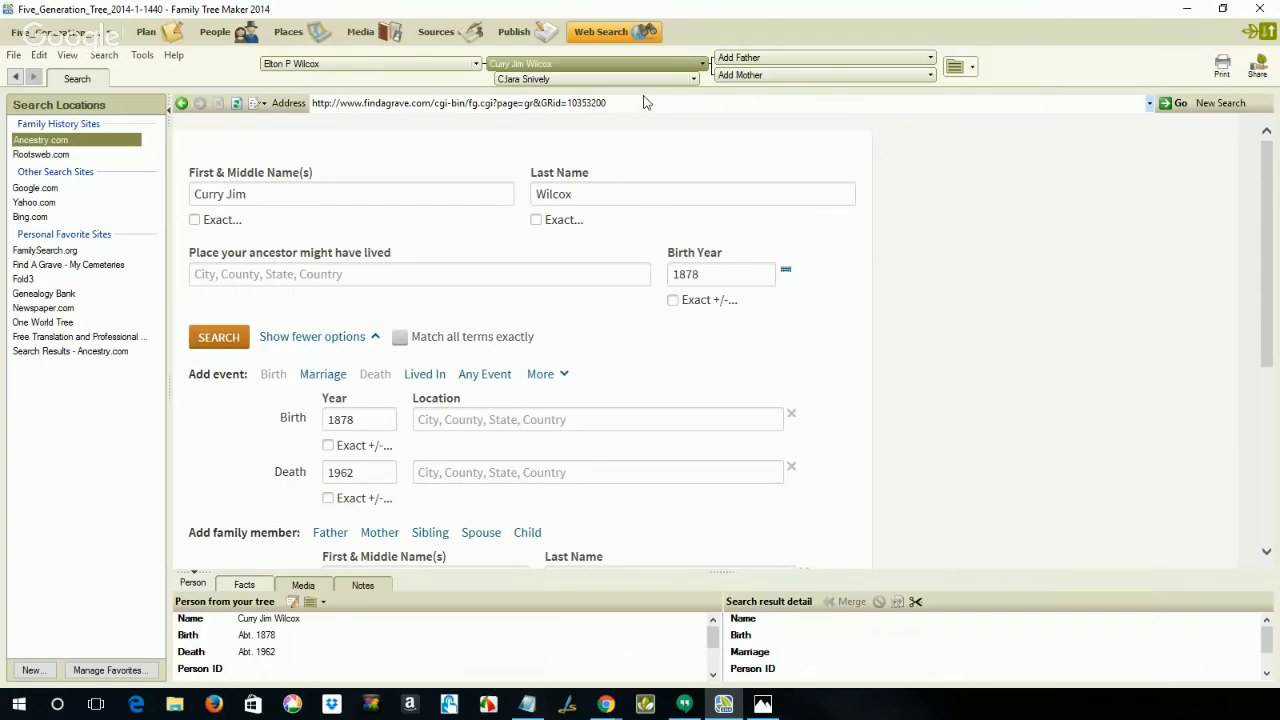
key(Return)
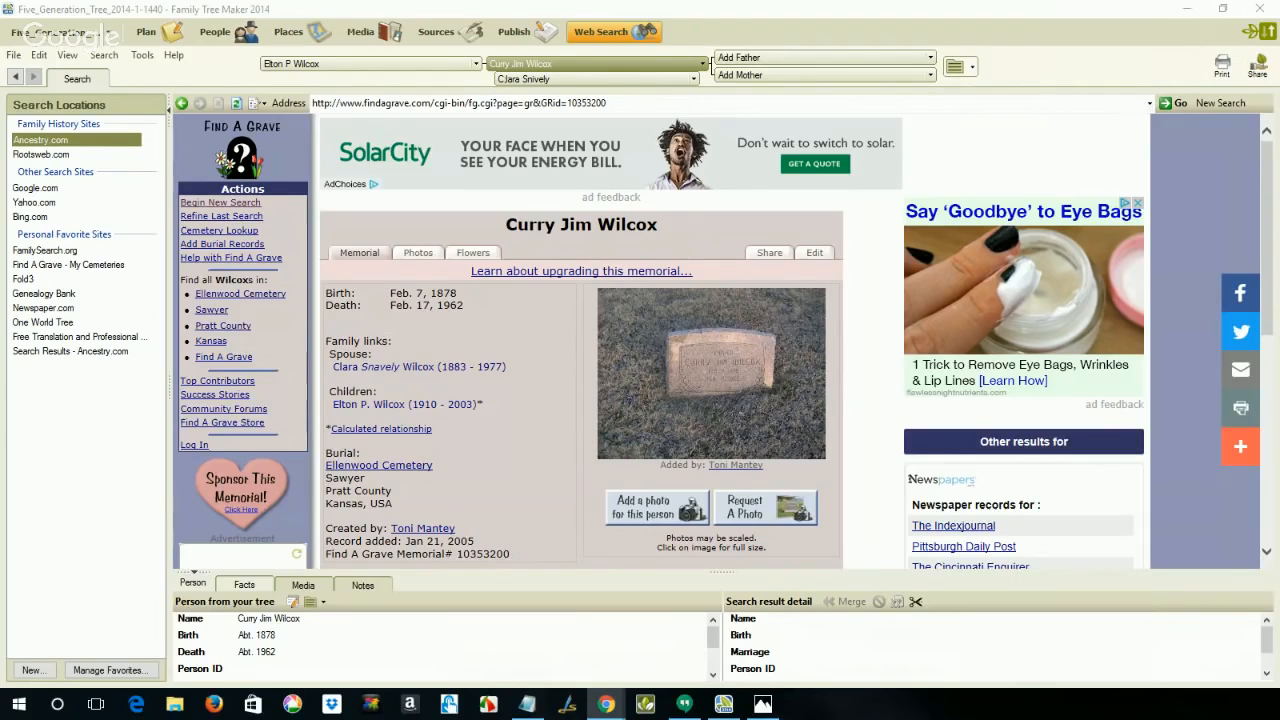
Step: Turn on web clipping and clip the memorial's heading as the person's Name fact
click(918, 605)
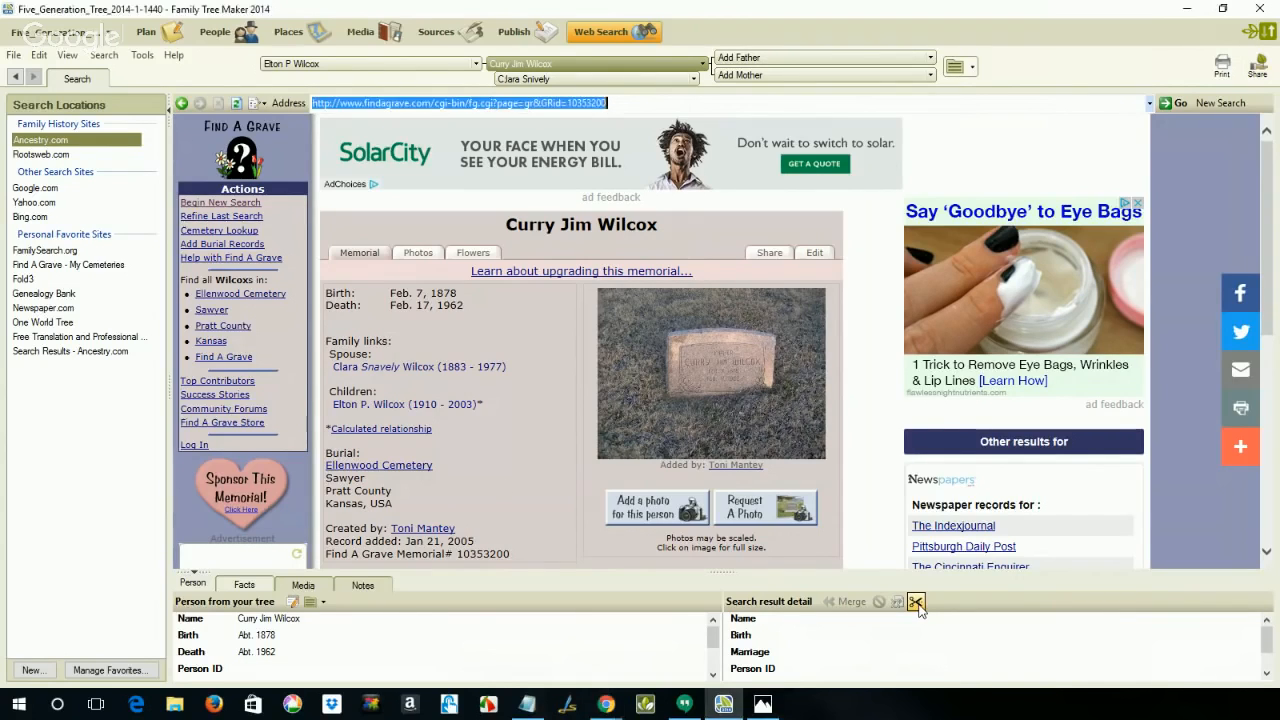
click(914, 604)
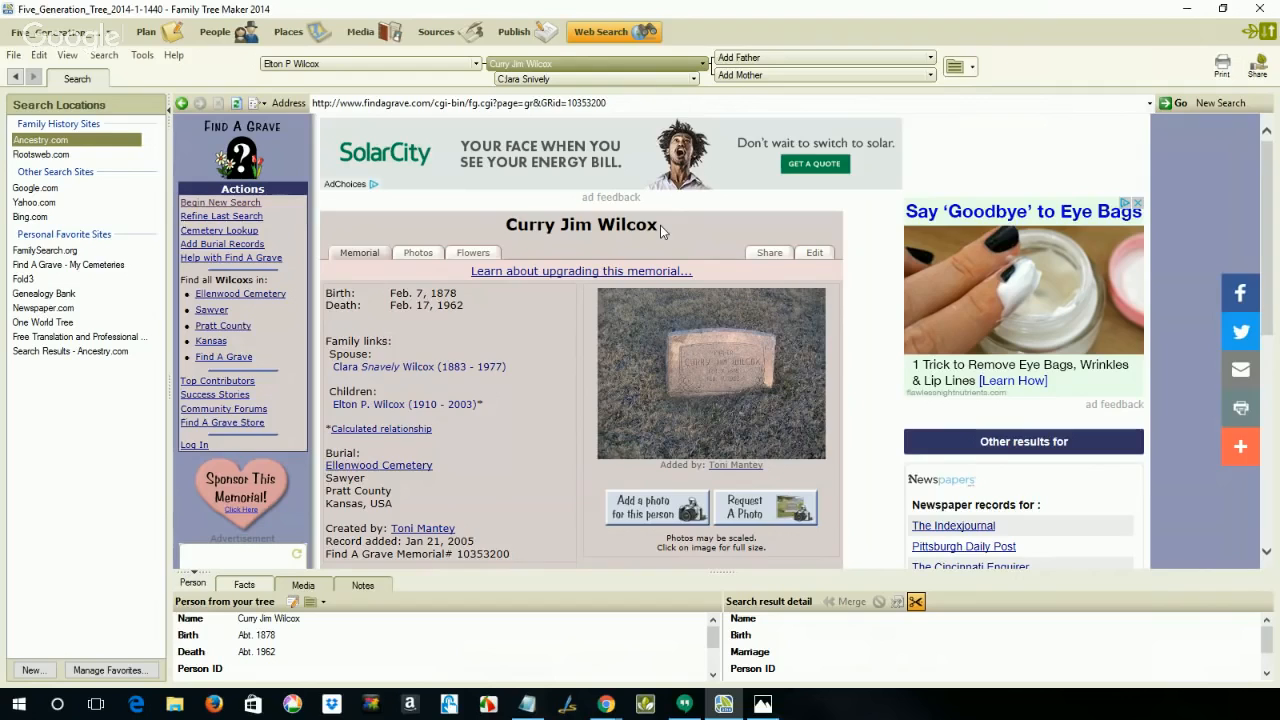
drag(660, 225, 506, 226)
right_click(517, 228)
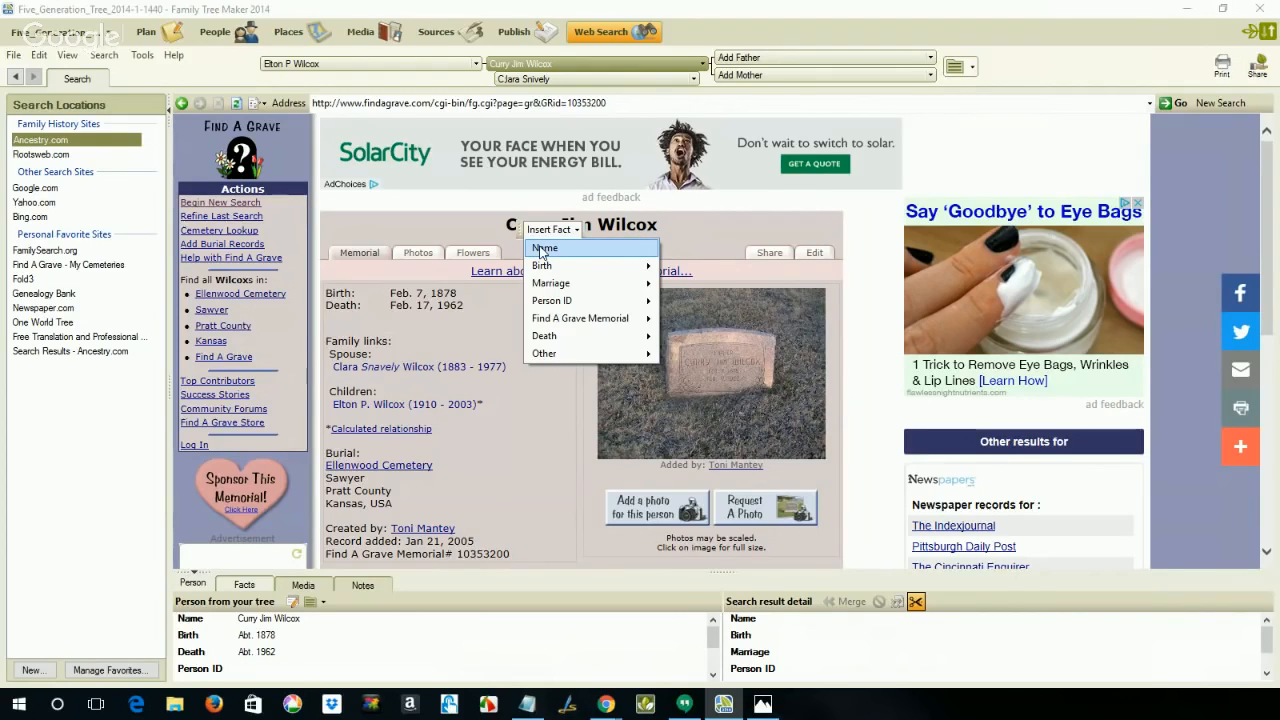
click(541, 250)
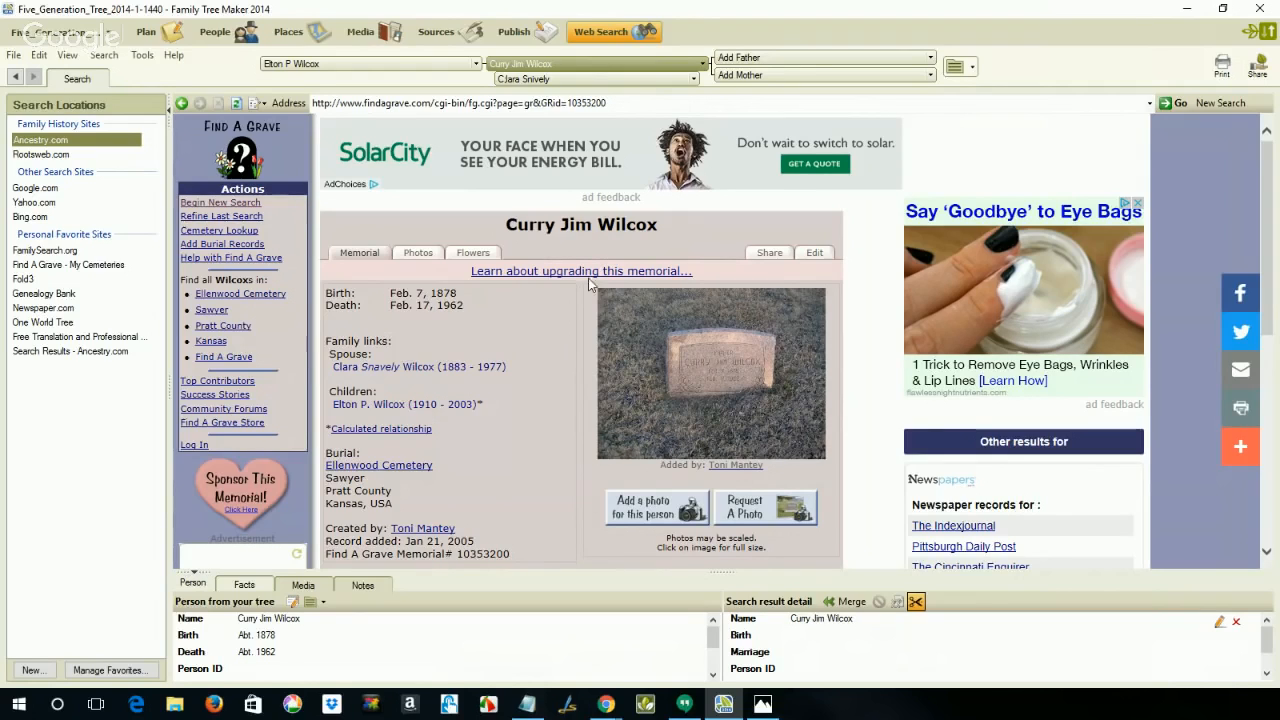
Step: Clip the memorial's birth date into the date of the Birth fact
drag(474, 298, 397, 300)
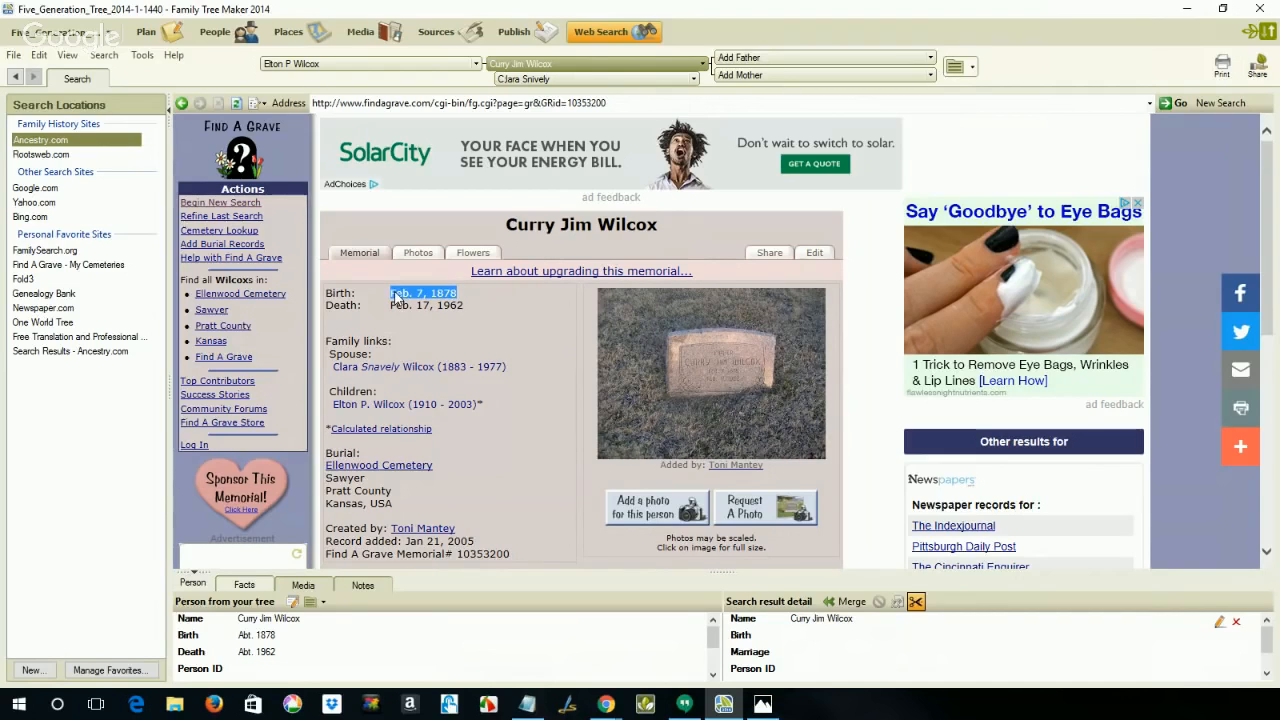
right_click(397, 299)
mouse_move(432, 338)
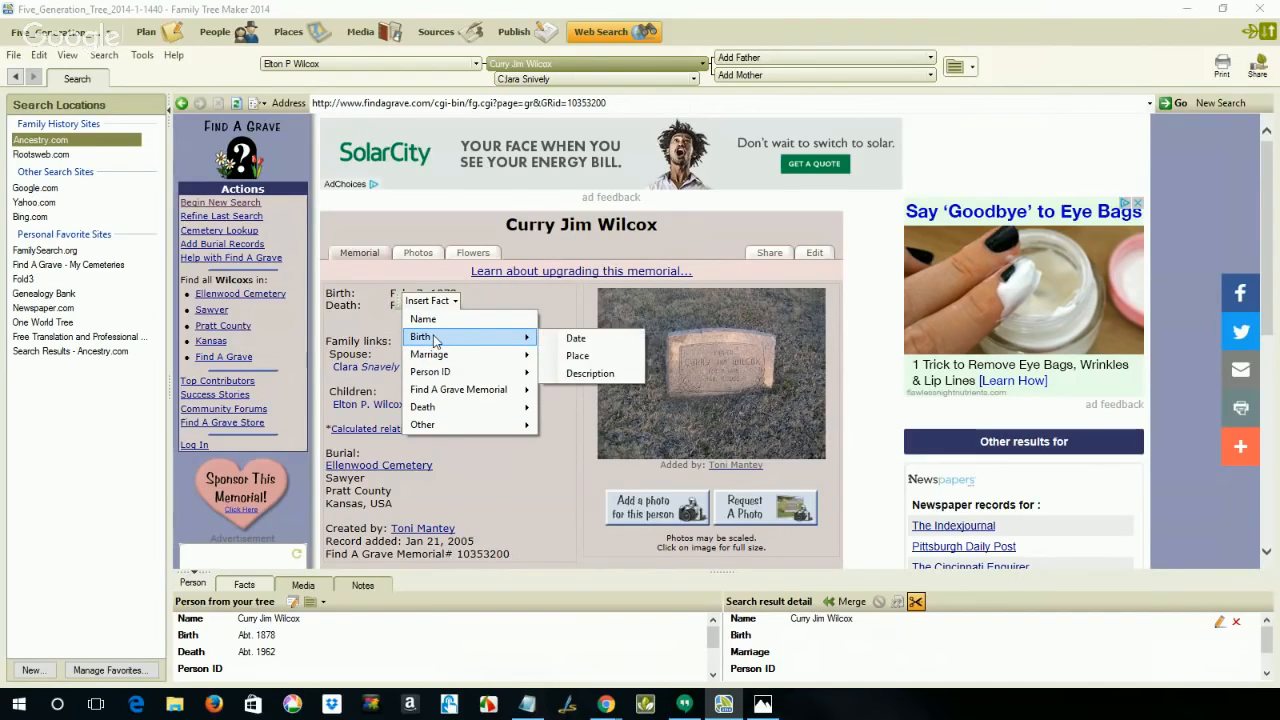
click(572, 345)
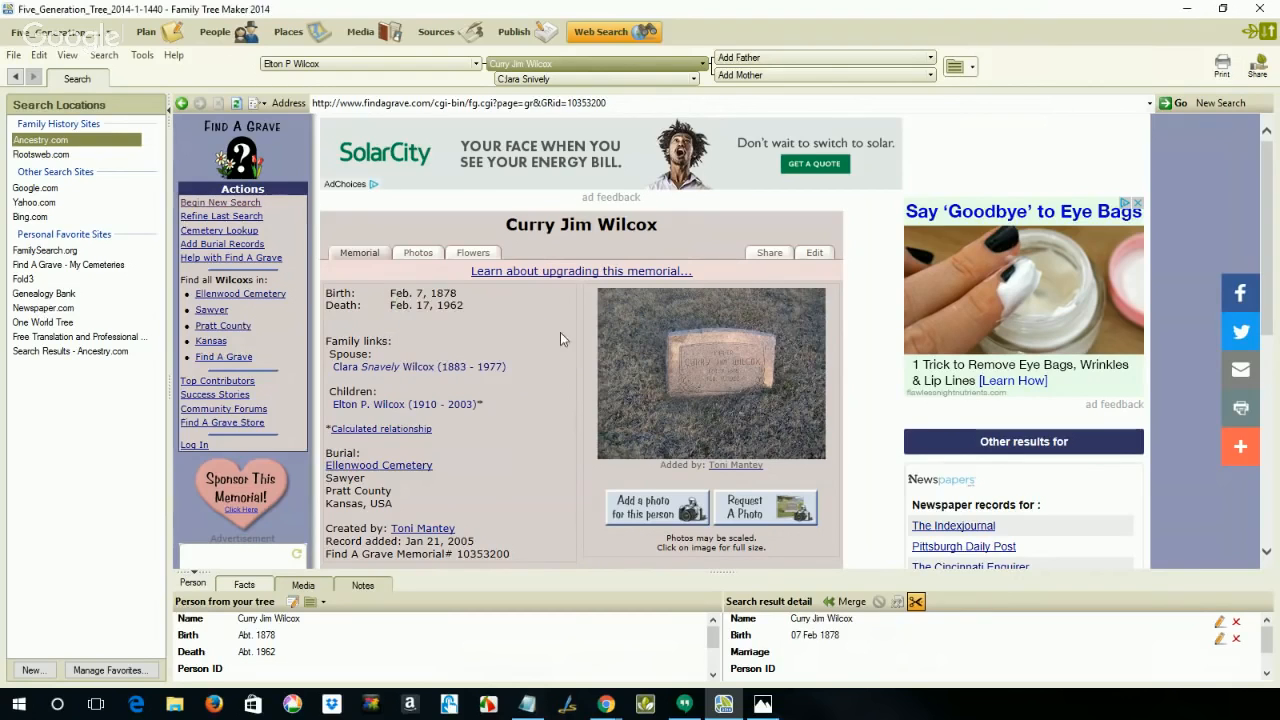
Step: Clip the memorial's death date, Feb. 17, 1962, into the date of the Death fact
drag(464, 306, 392, 307)
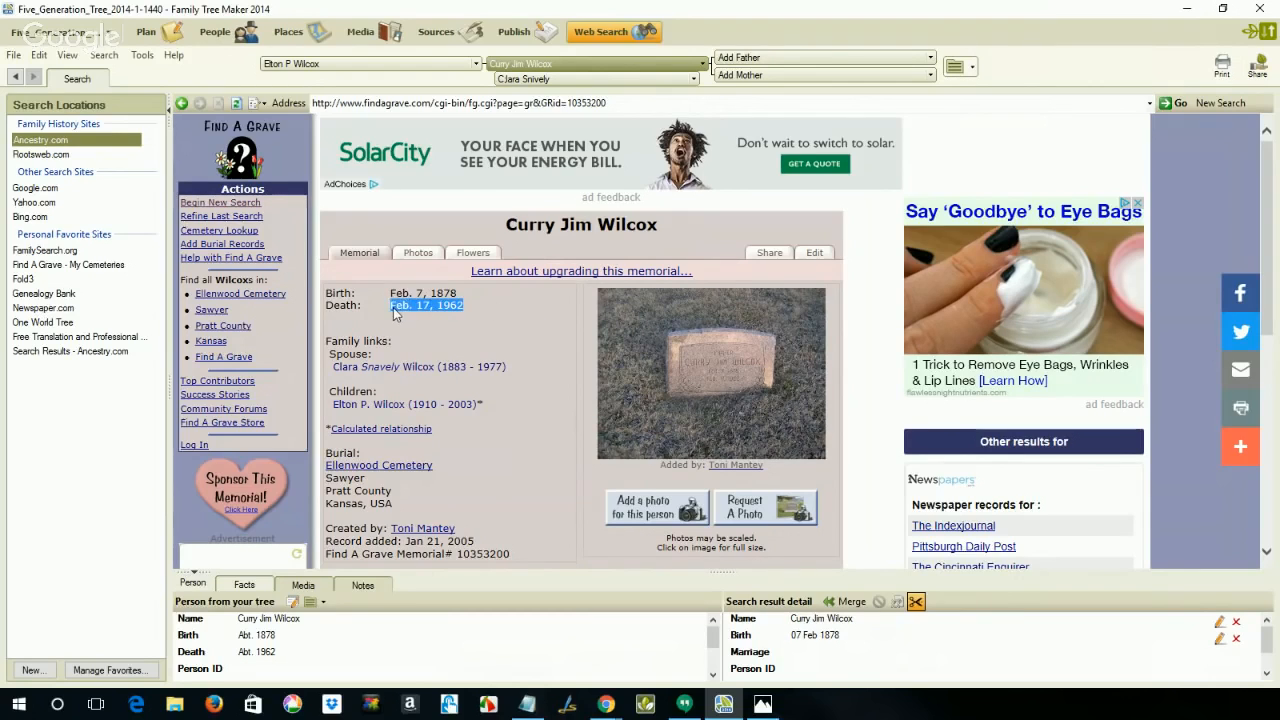
right_click(402, 312)
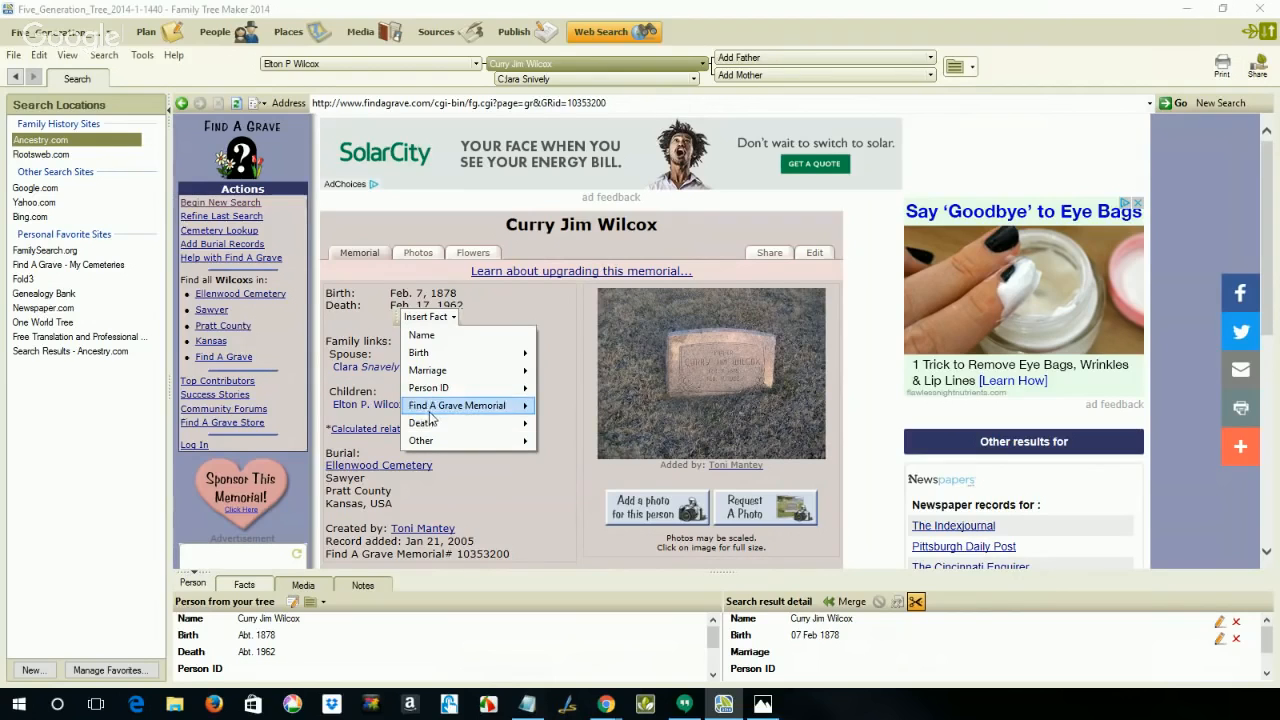
mouse_move(434, 423)
click(574, 425)
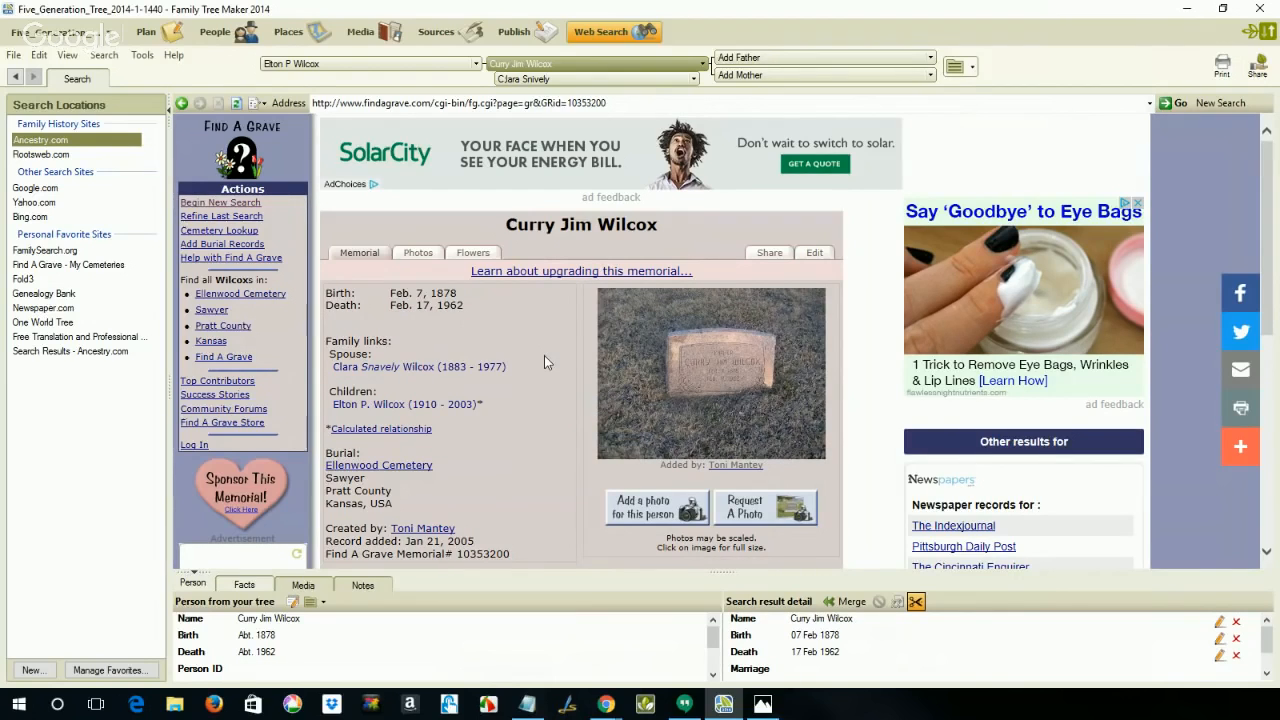
Step: Clip the memorial number into the description of the Find A Grave Memorial fact and check it in the search result detail
scroll(544, 355, down, 1)
scroll(544, 355, down, 1)
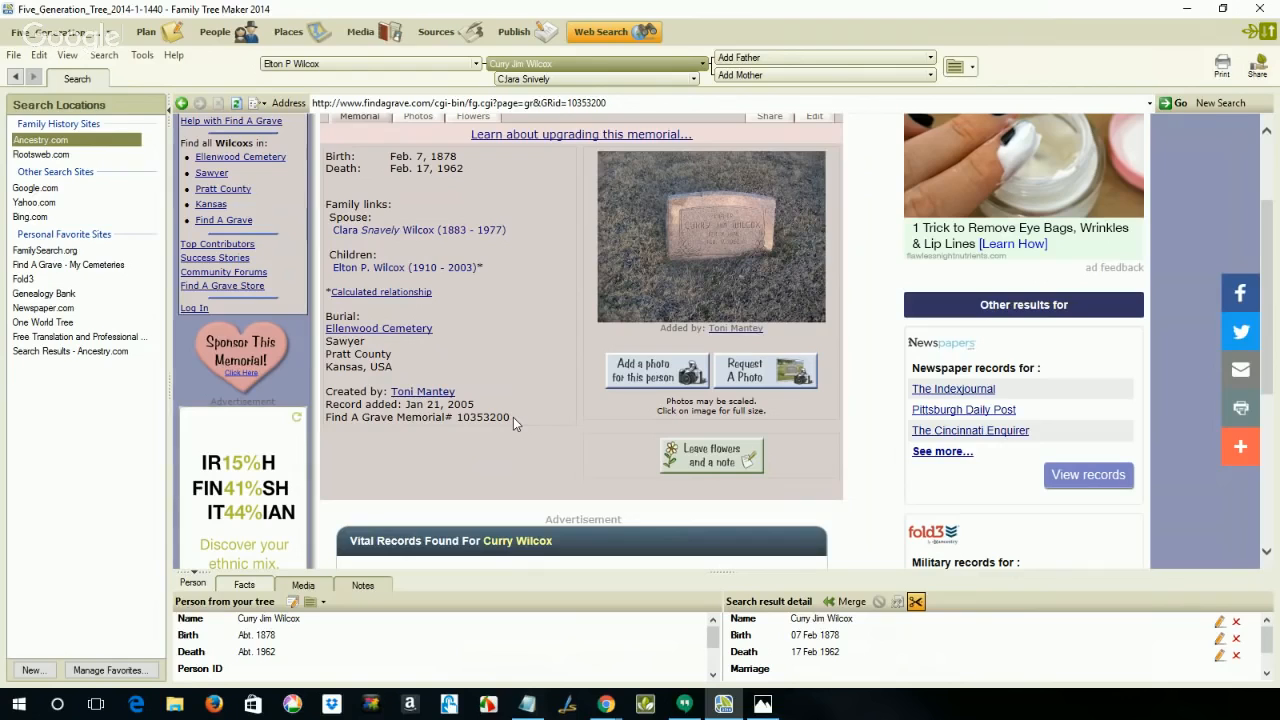
drag(509, 418, 461, 420)
right_click(461, 424)
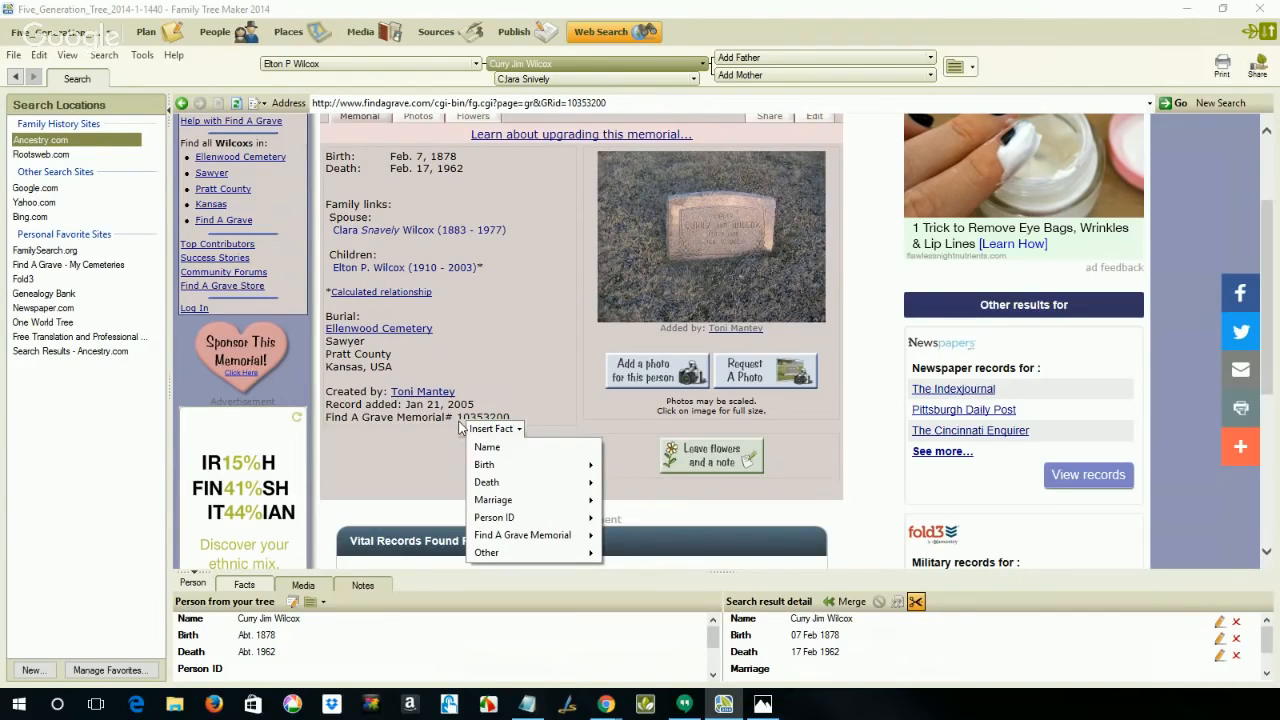
mouse_move(501, 535)
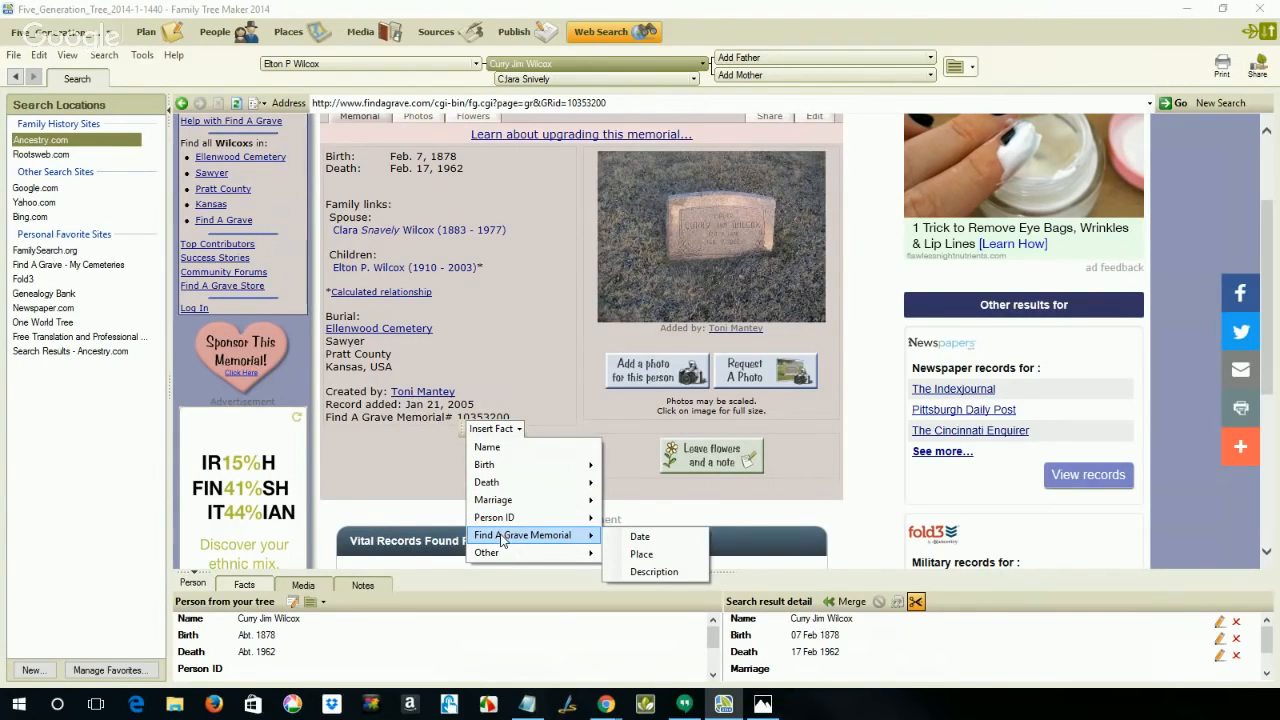
click(674, 572)
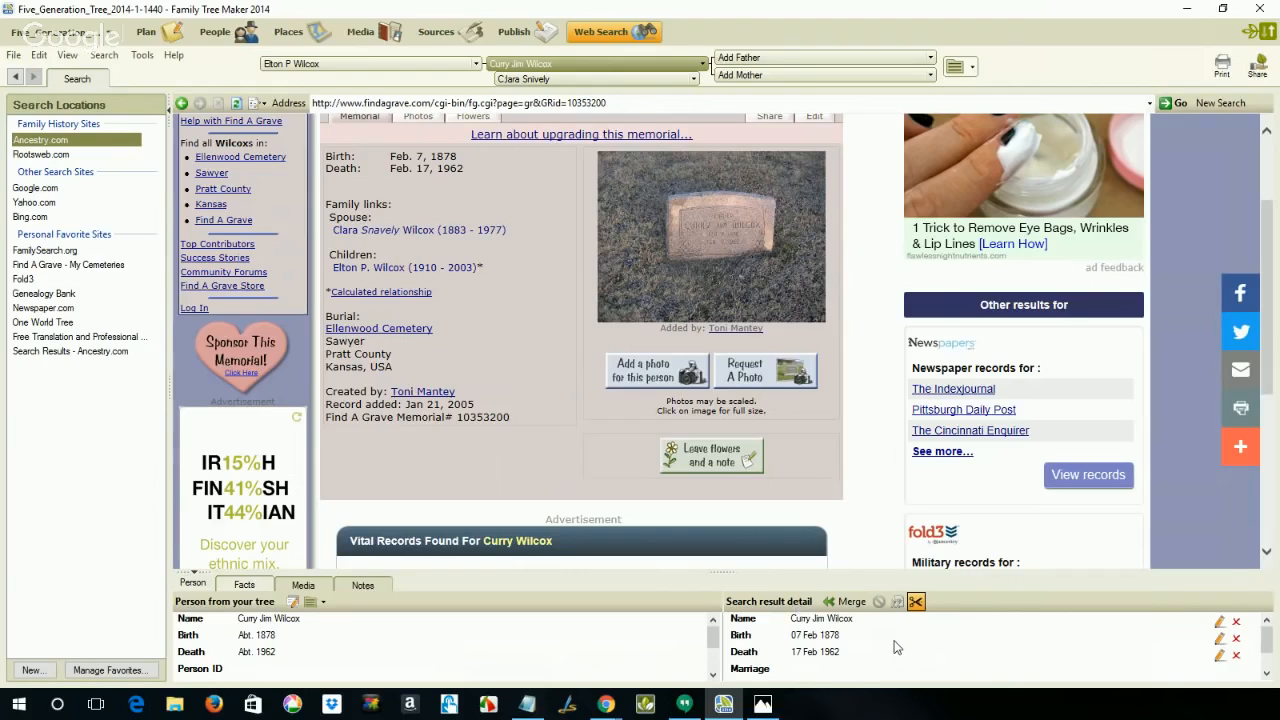
scroll(896, 648, down, 1)
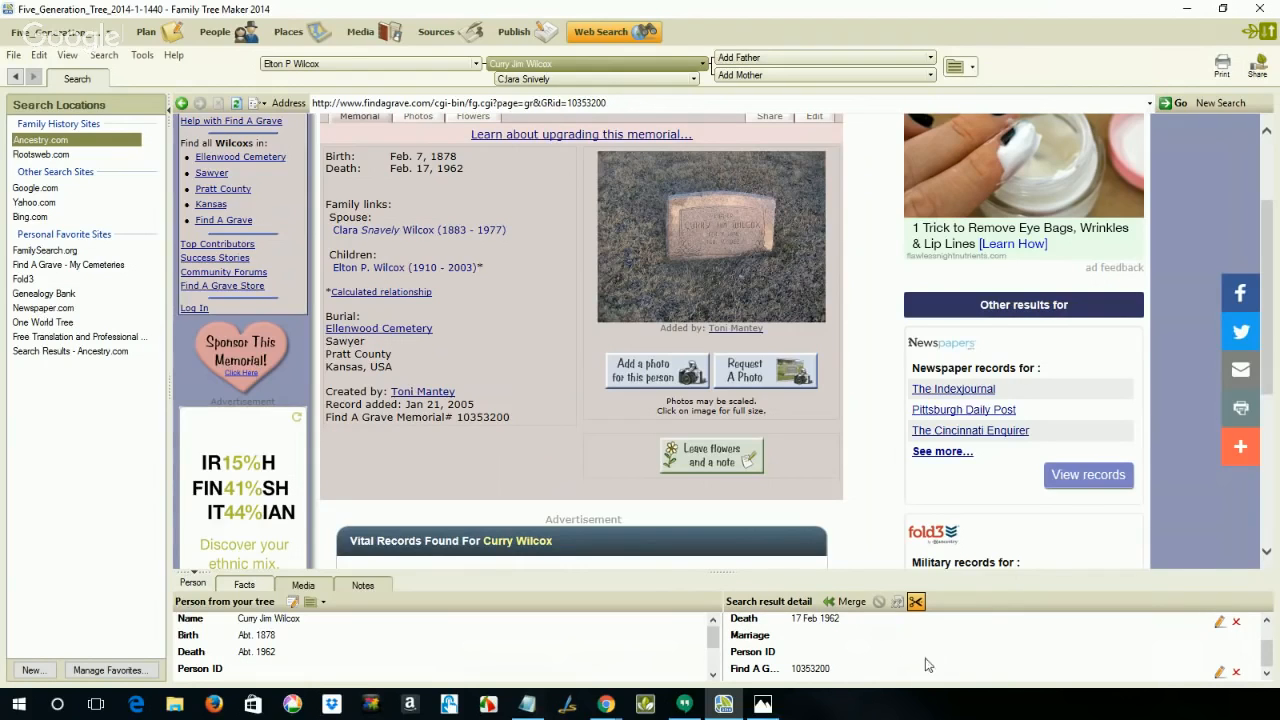
scroll(931, 653, up, 1)
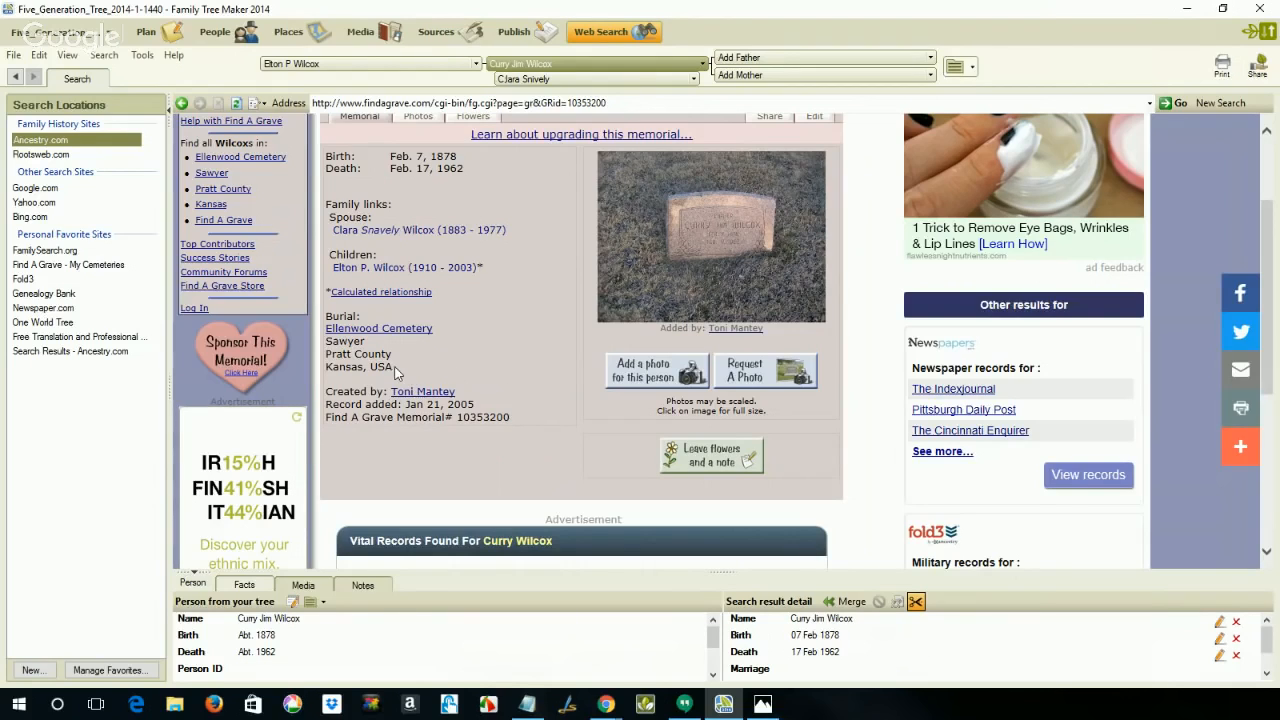
Step: Clip the burial location, Ellenwood Cemetery, Sawyer, Pratt County, Kansas, USA, as the place of a new Burial fact
drag(396, 368, 322, 339)
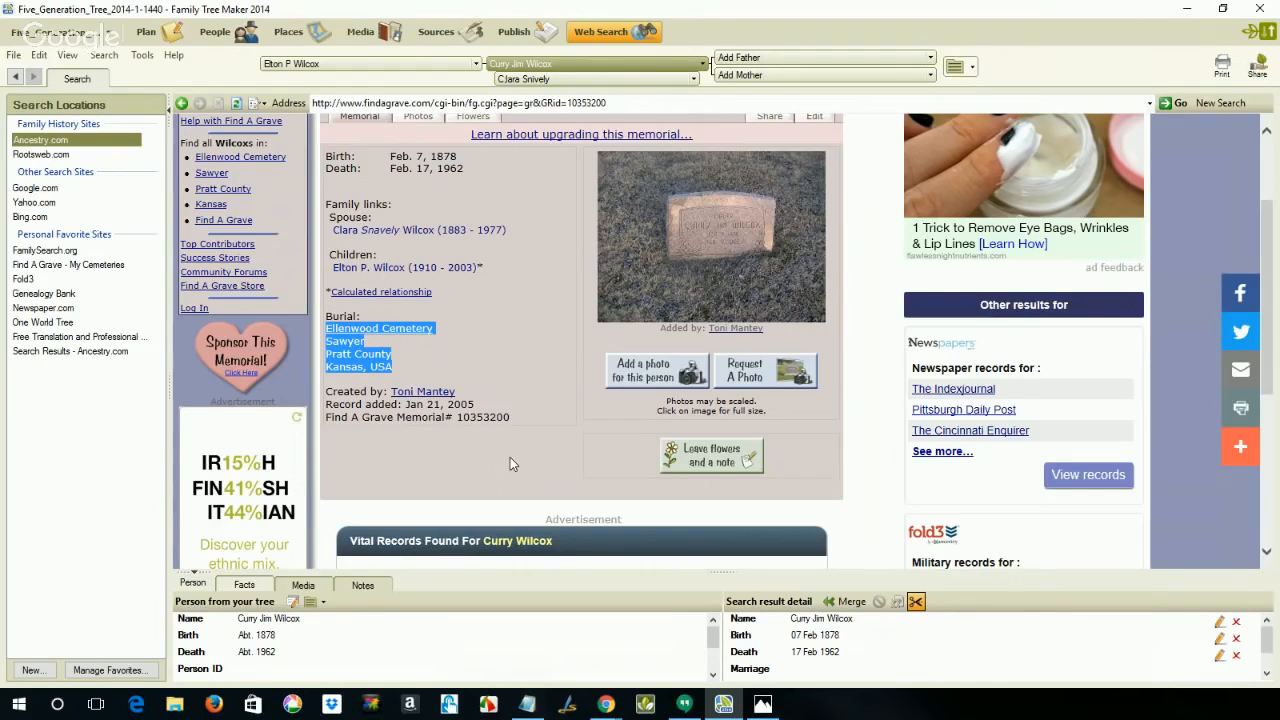
click(407, 376)
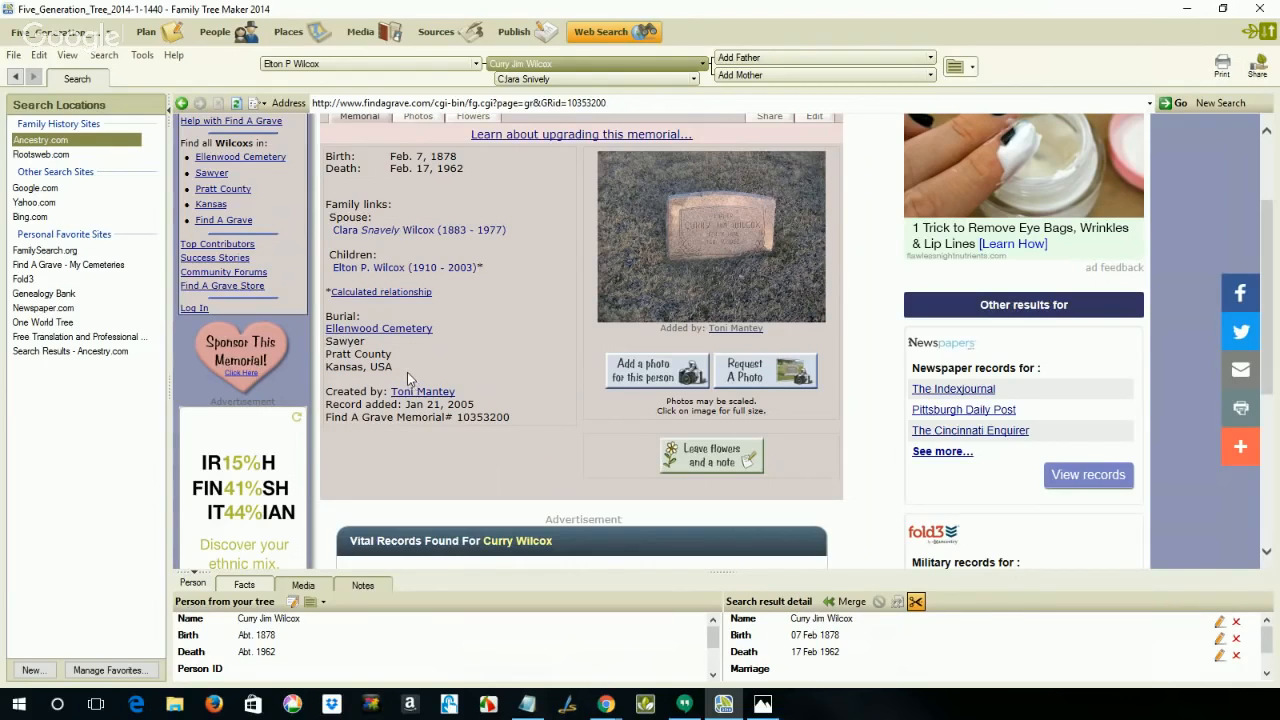
drag(354, 354, 335, 332)
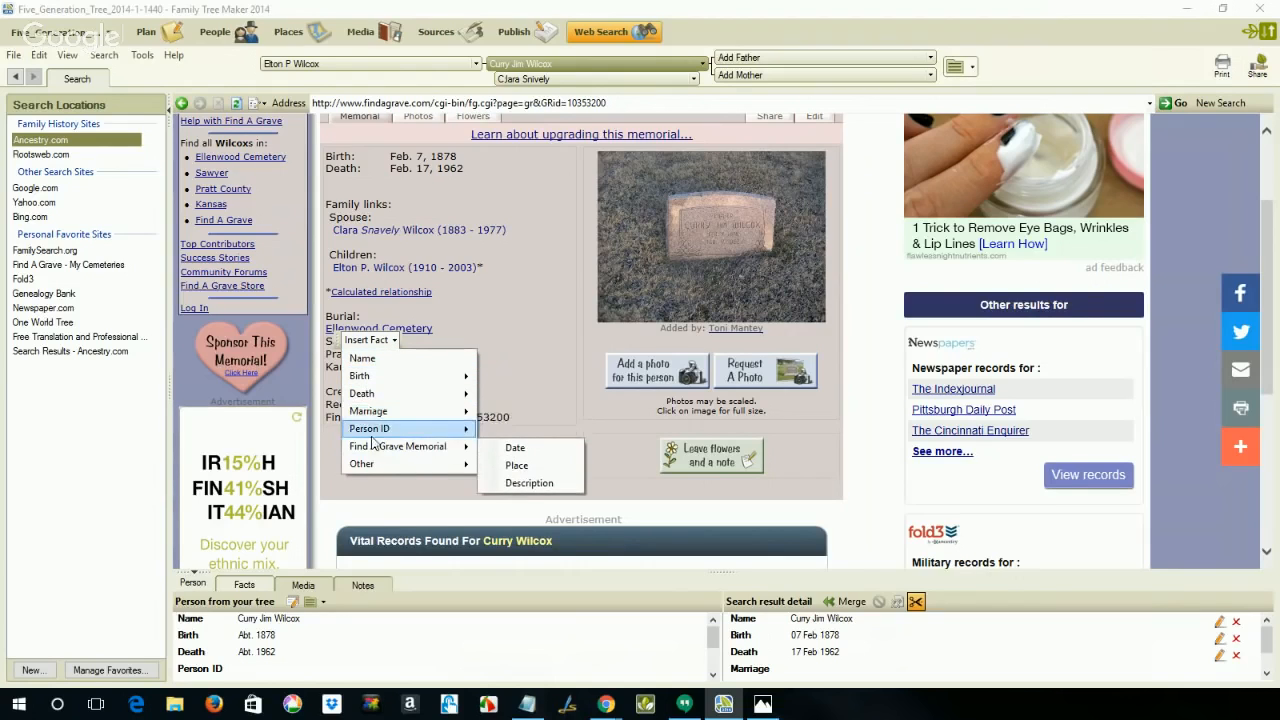
mouse_move(366, 469)
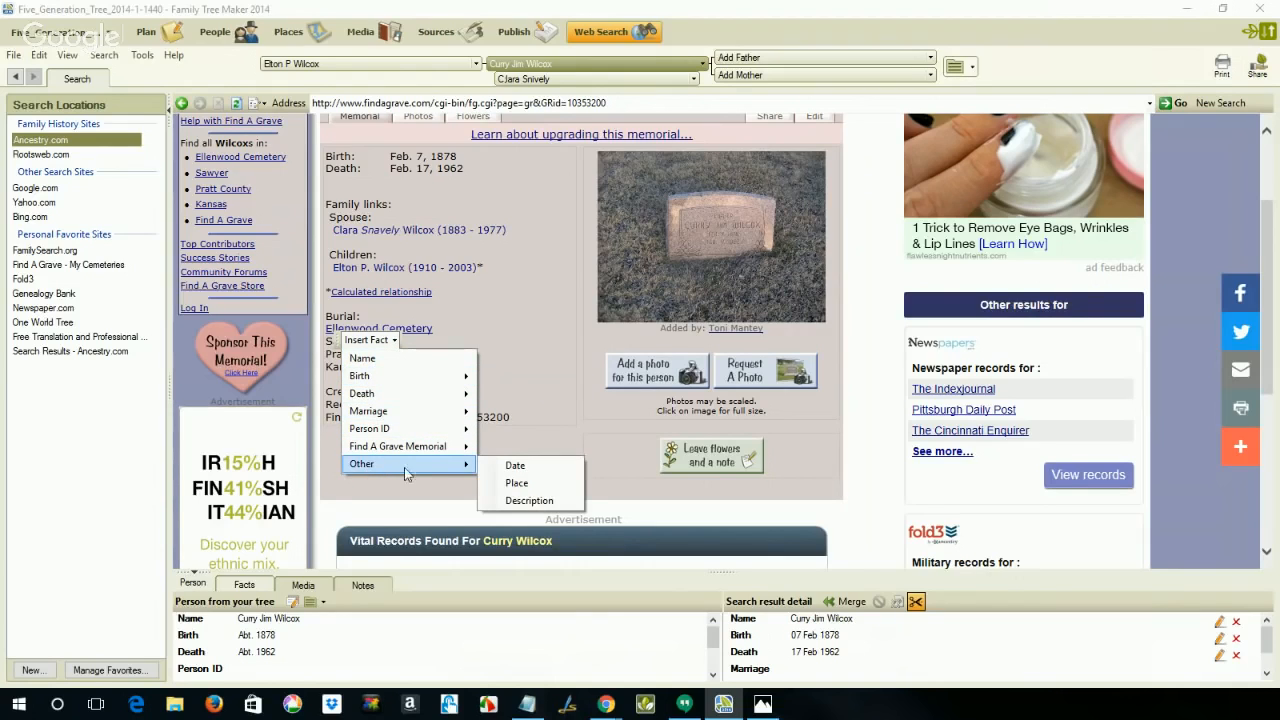
click(533, 482)
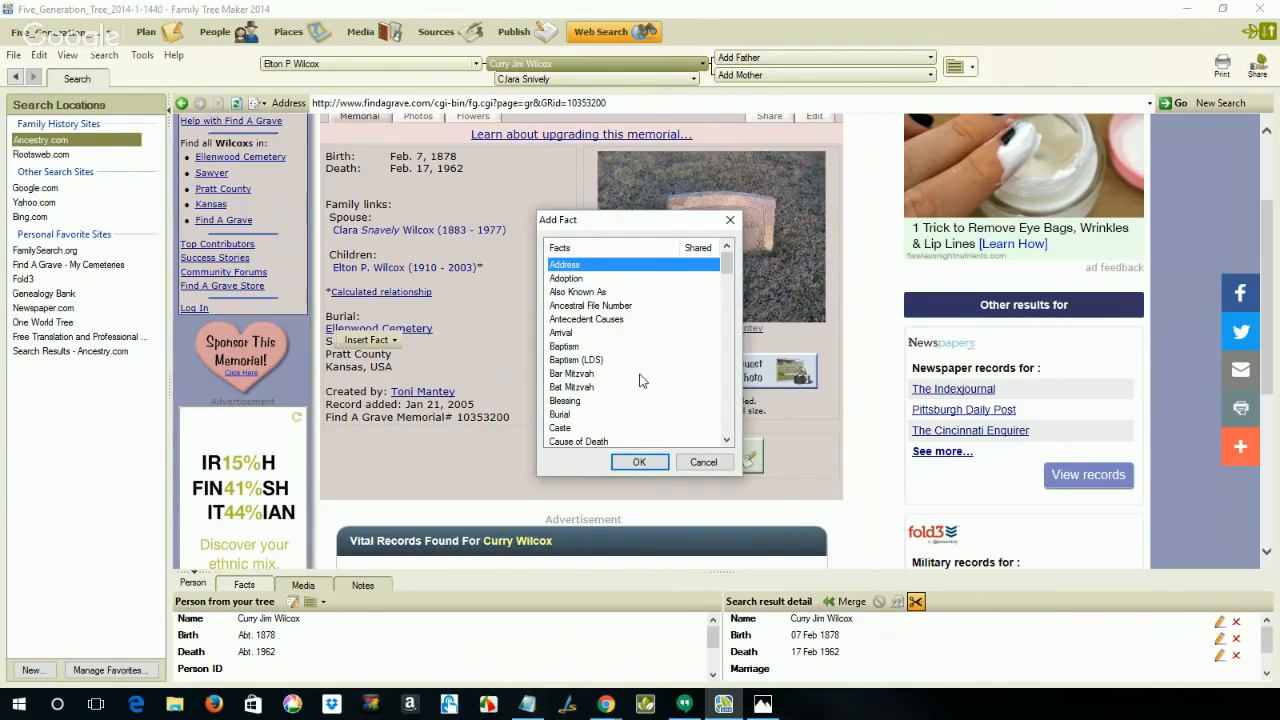
click(566, 414)
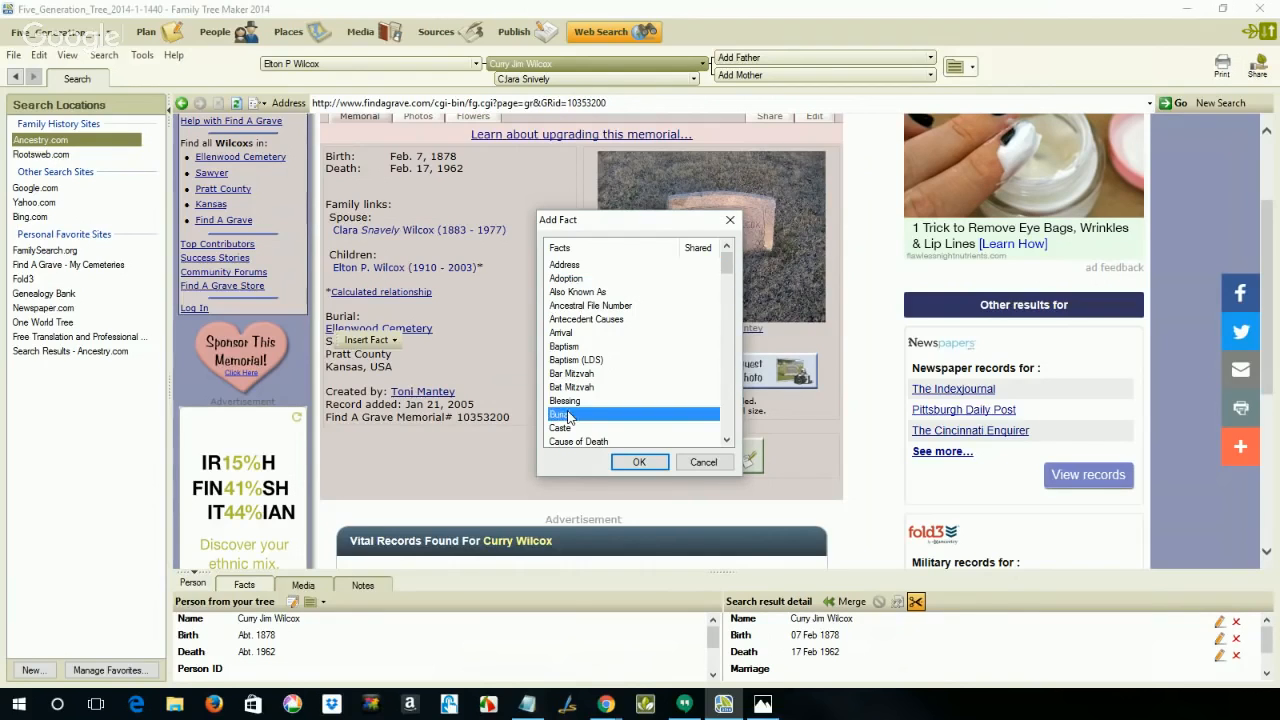
click(640, 465)
scroll(1018, 665, down, 1)
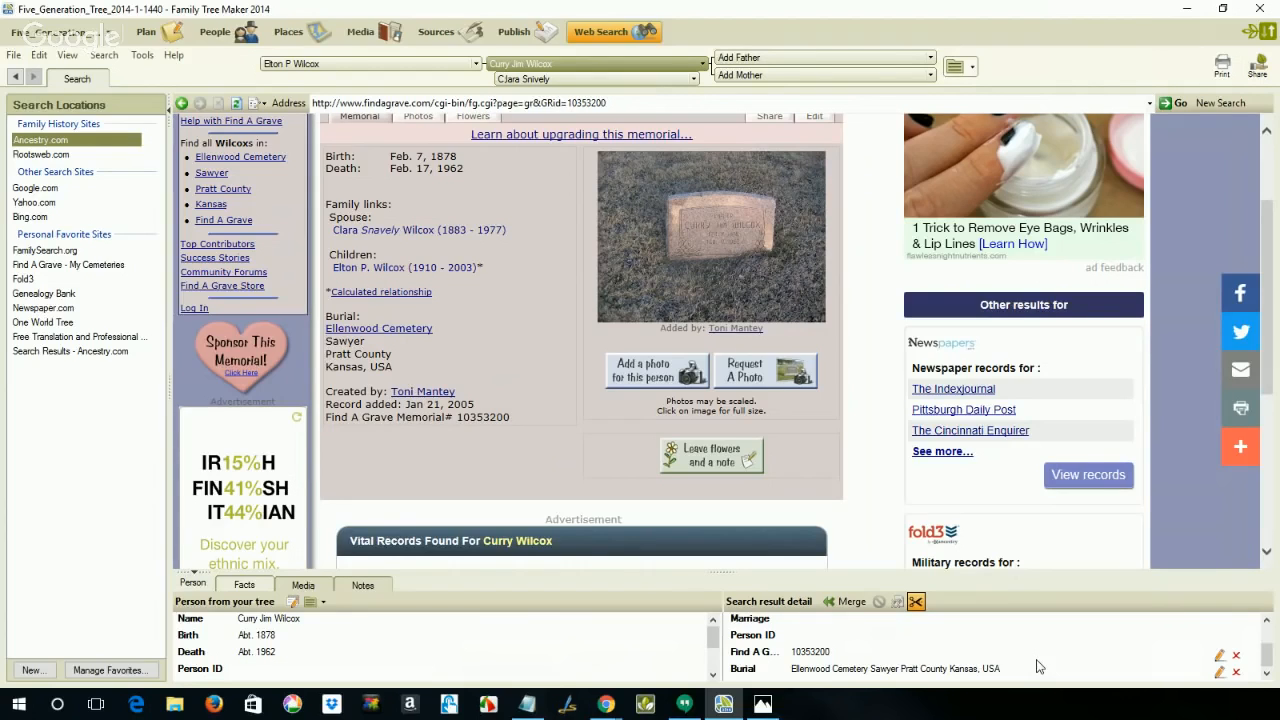
Step: Add commas to the Burial fact's place so it reads Ellenwood Cemetery, Sawyer, Pratt County, Kansas, USA
click(1219, 672)
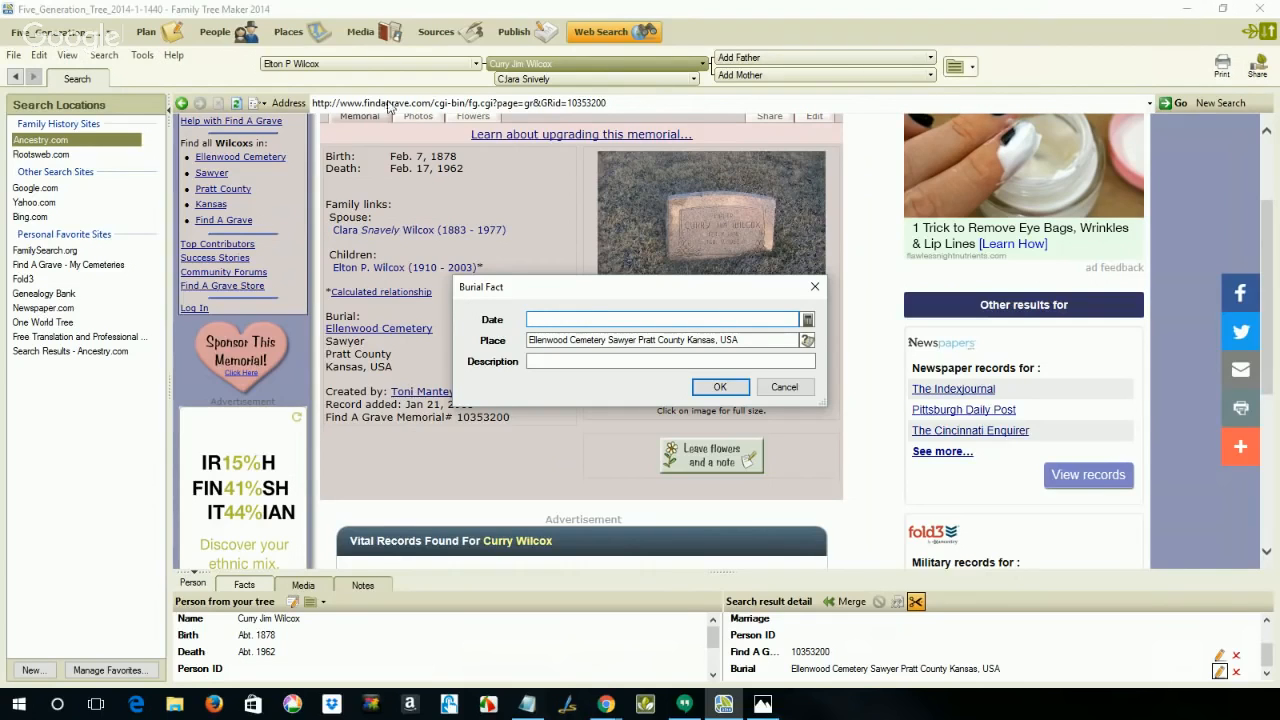
click(604, 341)
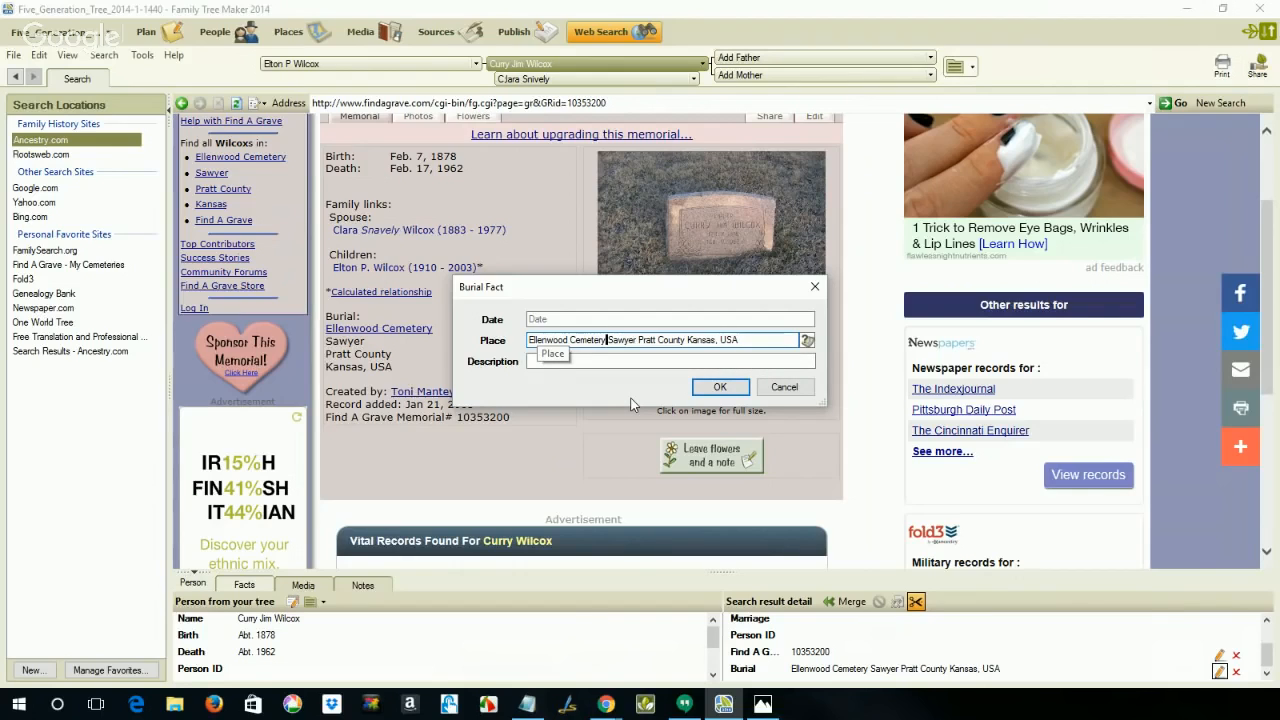
text(,)
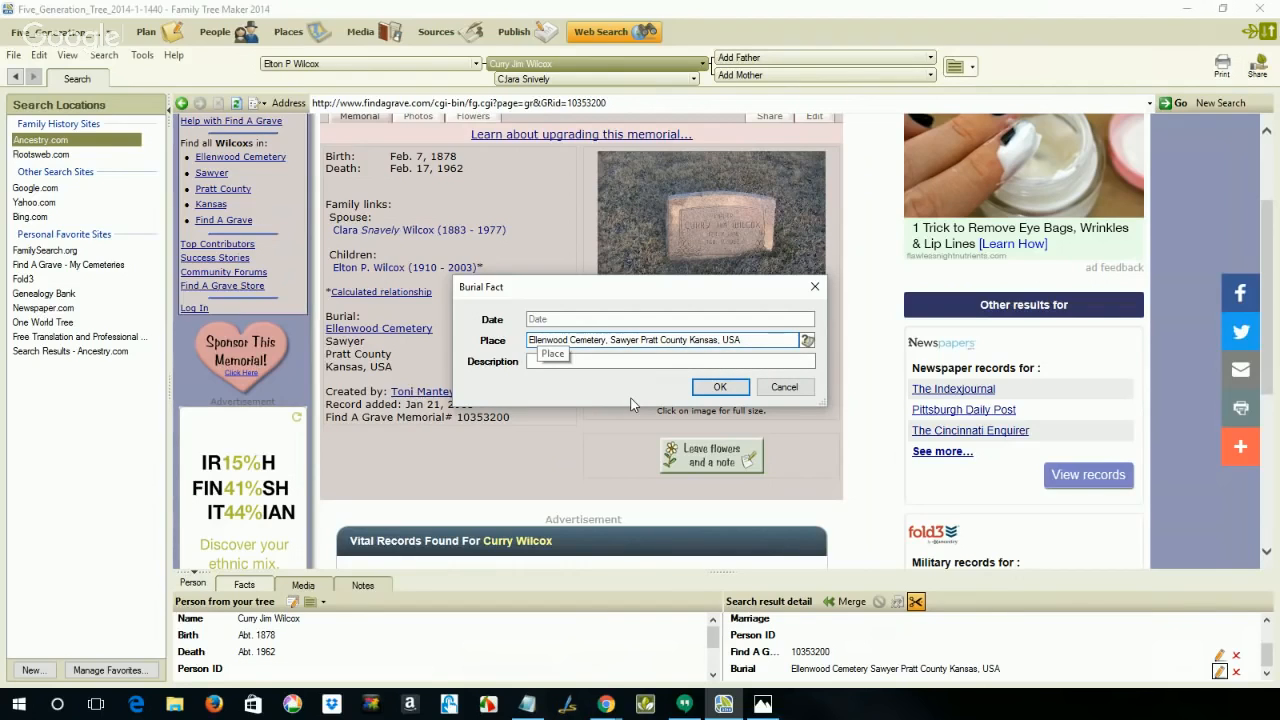
key(Right)
key(Right)
key(Right)
key(Right)
key(Right)
key(Right)
key(Right)
text(,)
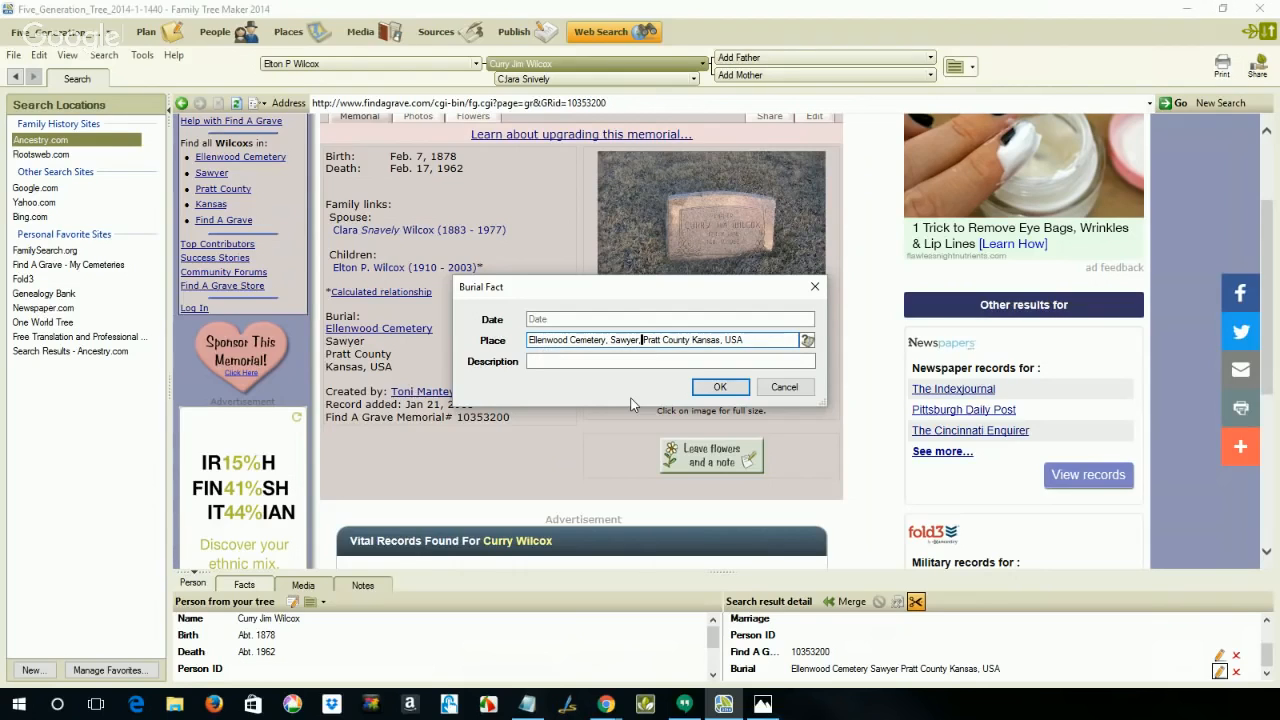
key(Right)
key(Right)
key(Right)
key(Right)
key(Right)
key(Right)
key(Right)
key(Right)
key(Right)
key(Right)
key(Right)
key(Right)
key(Right)
text(,)
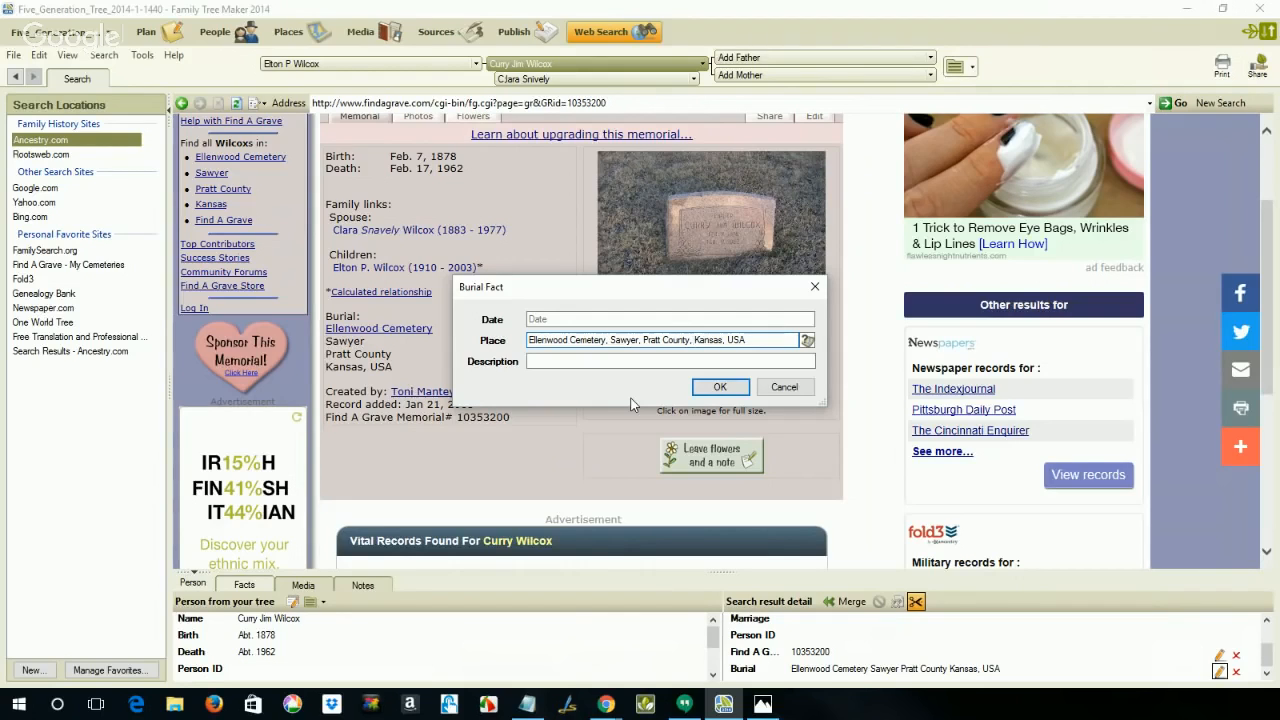
click(720, 387)
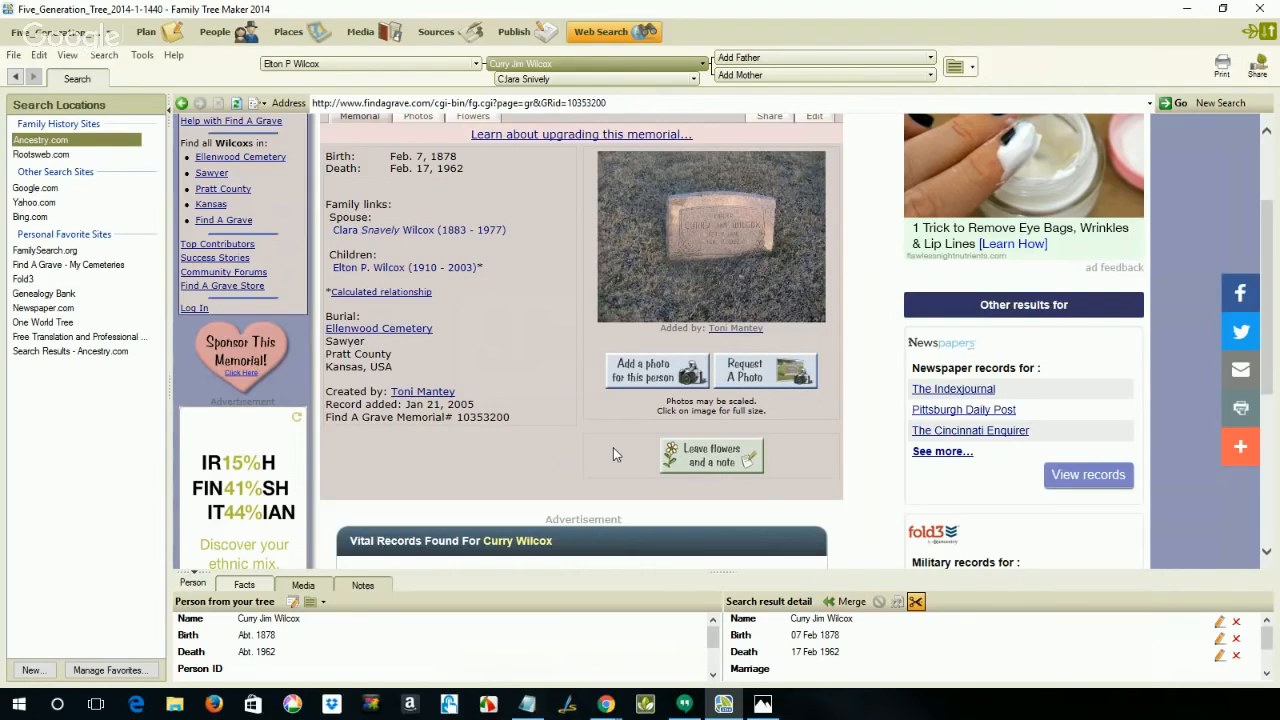
Step: Turn off web clipping and copy the memorial's creator, record-added date and memorial number lines
click(918, 604)
drag(514, 426, 344, 398)
key(ctrl+c)
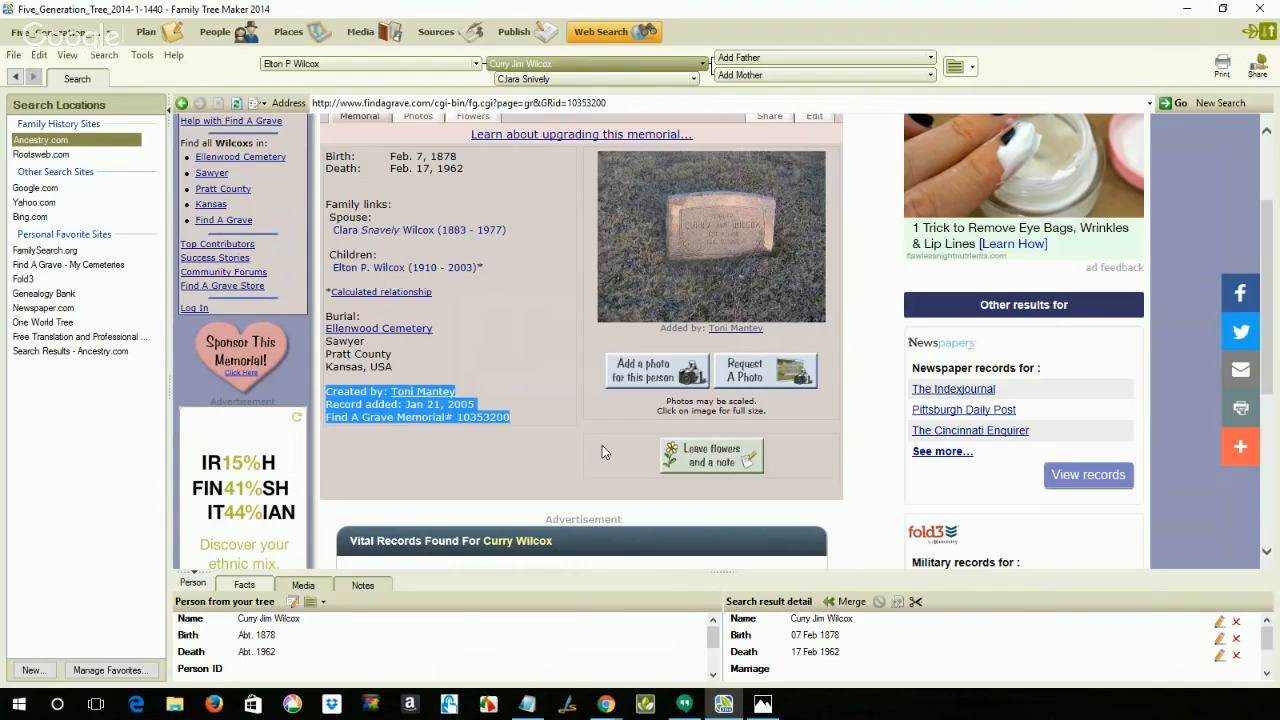
Step: Merge the clipped facts into the person in the tree, making the web search birth and death dates preferred
click(858, 604)
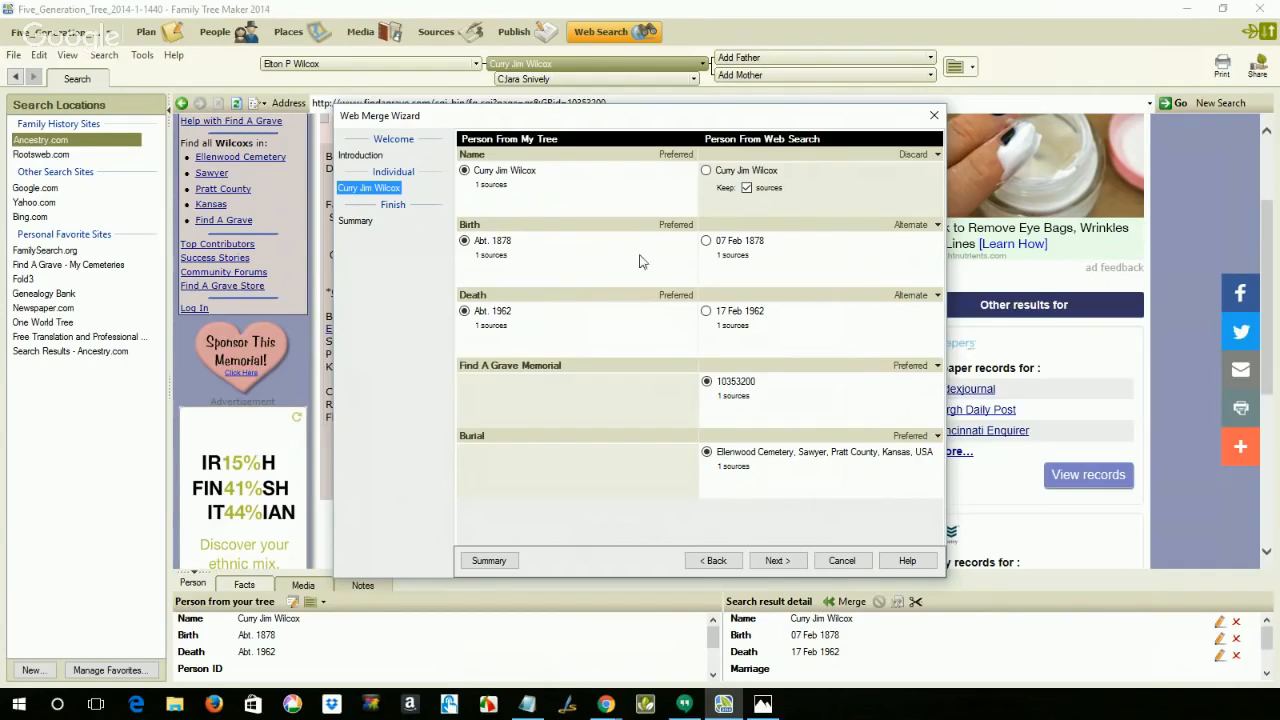
click(707, 242)
click(706, 312)
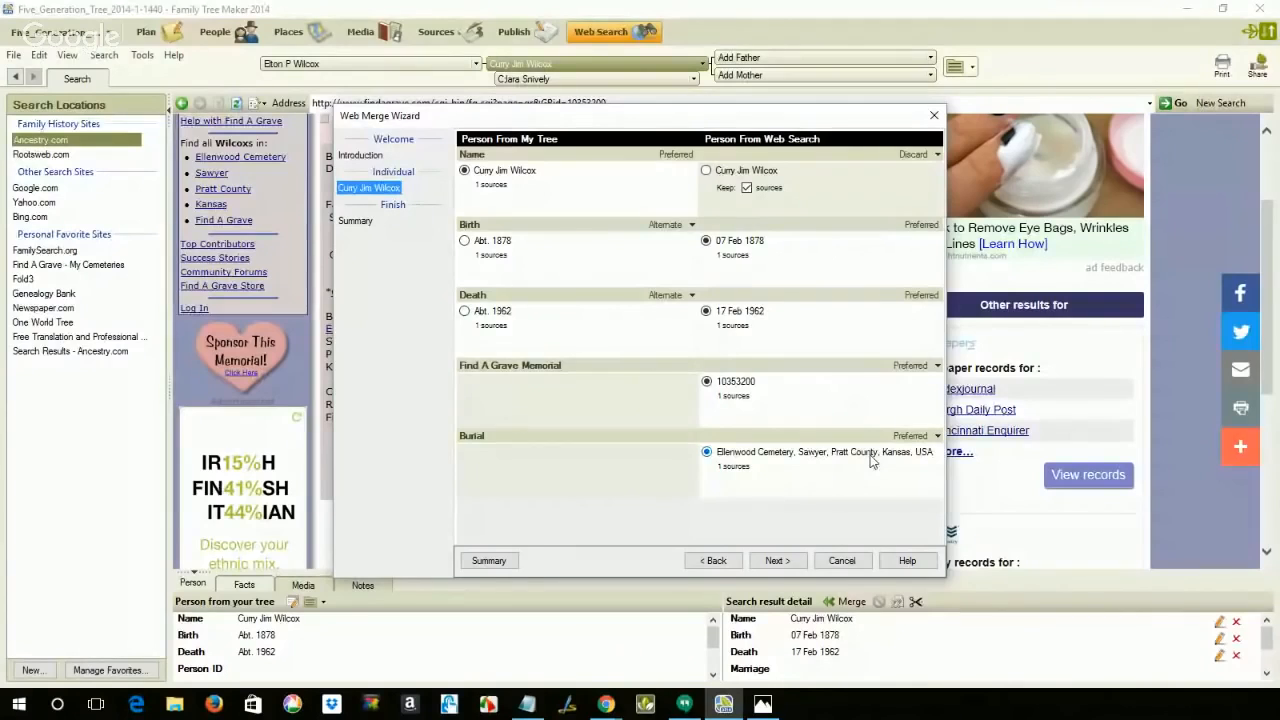
click(777, 561)
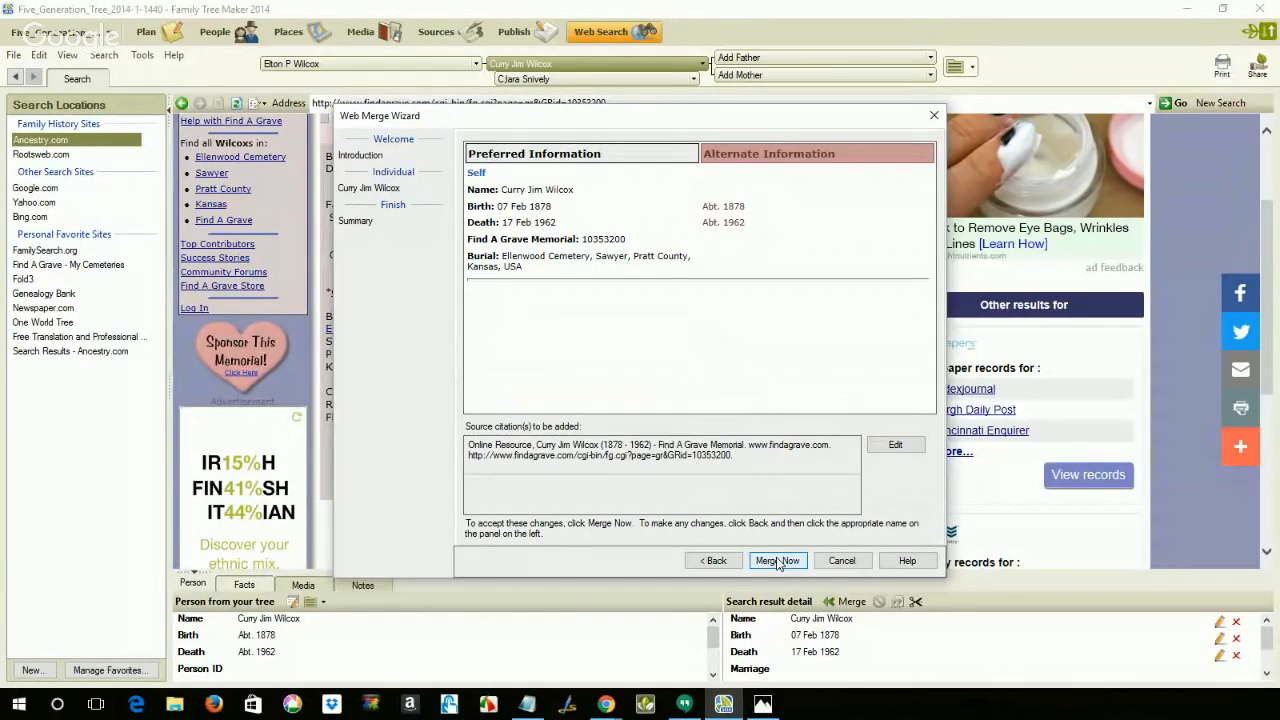
click(777, 561)
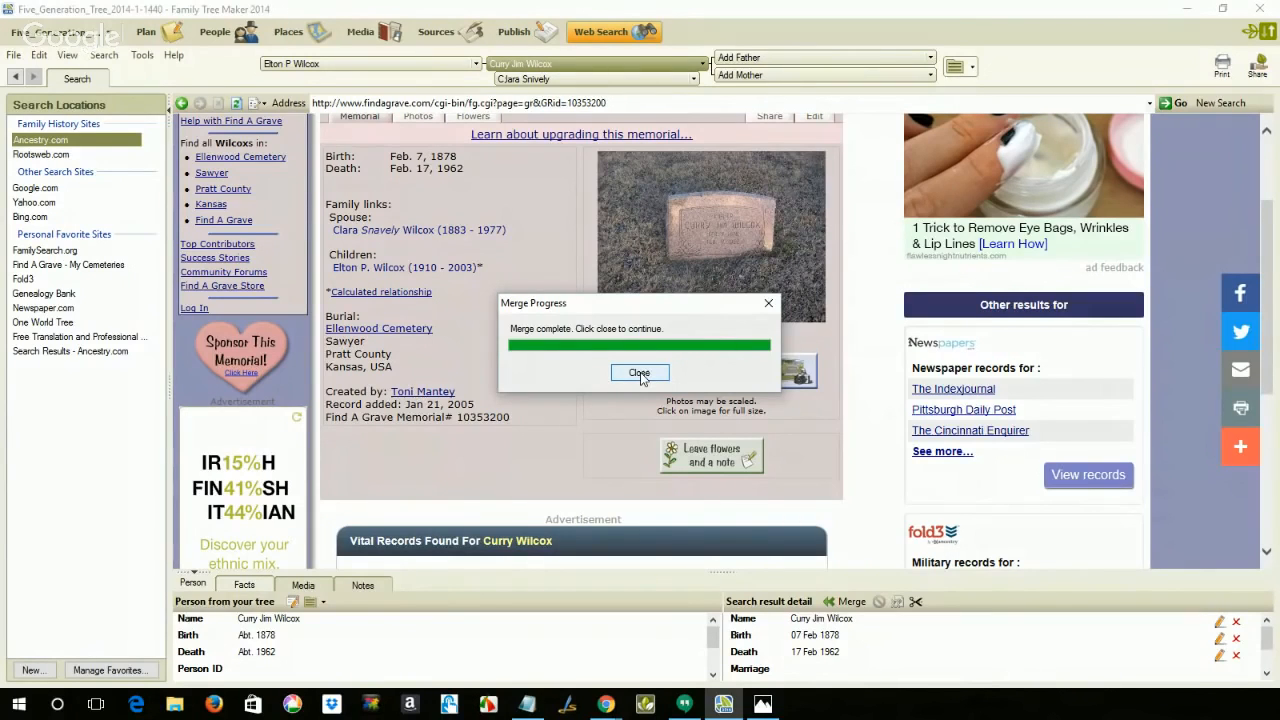
click(640, 373)
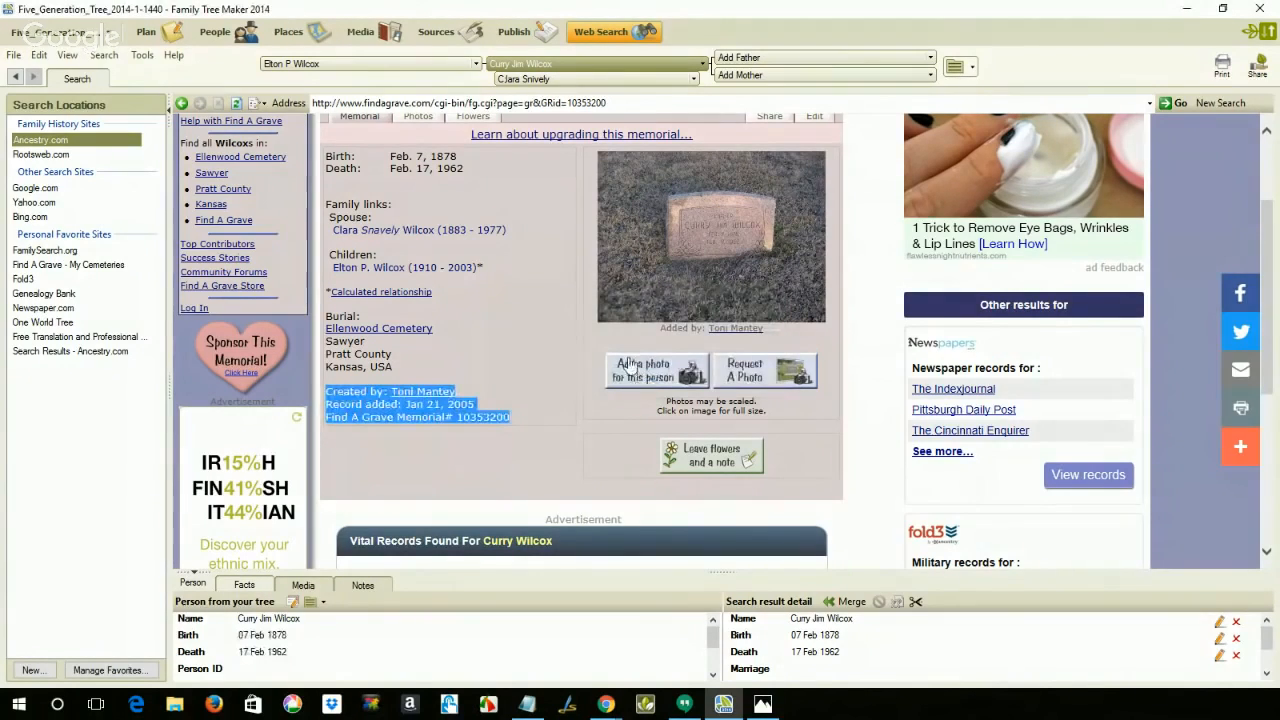
Step: Find the Online Resource source among the tree's sources and paste the copied memorial lines into its citation text
click(432, 36)
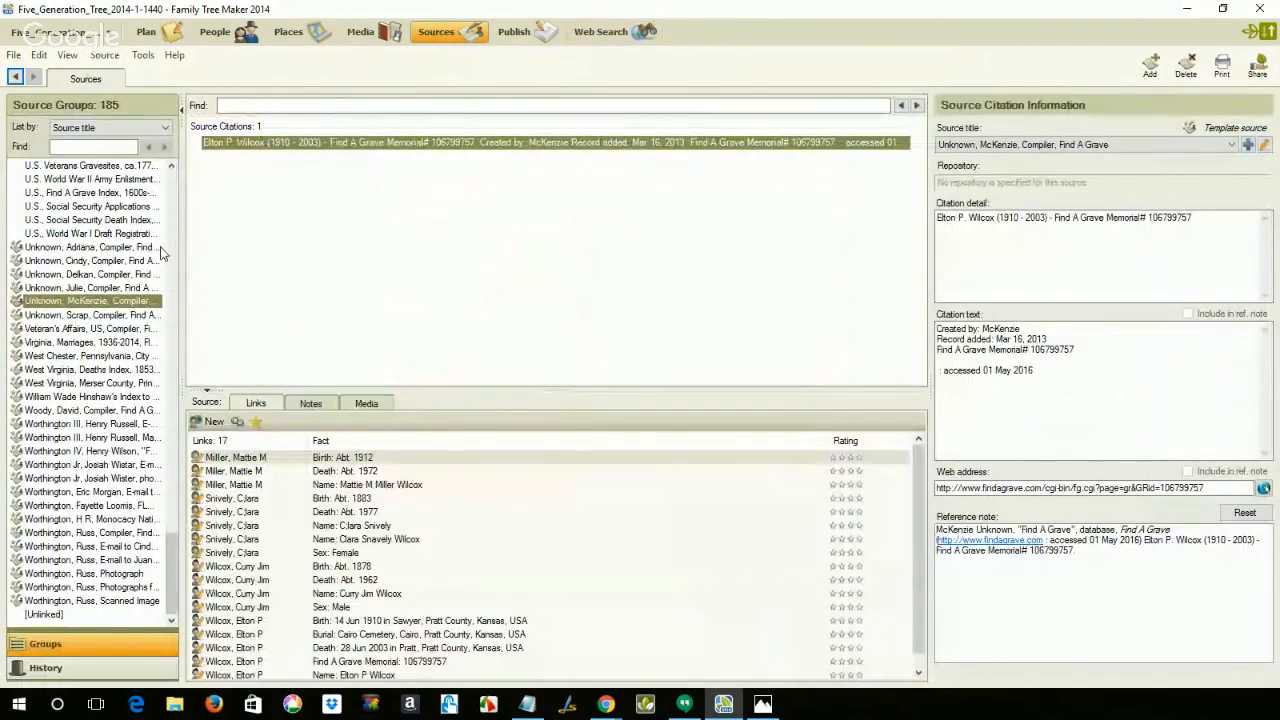
scroll(155, 248, up, 5)
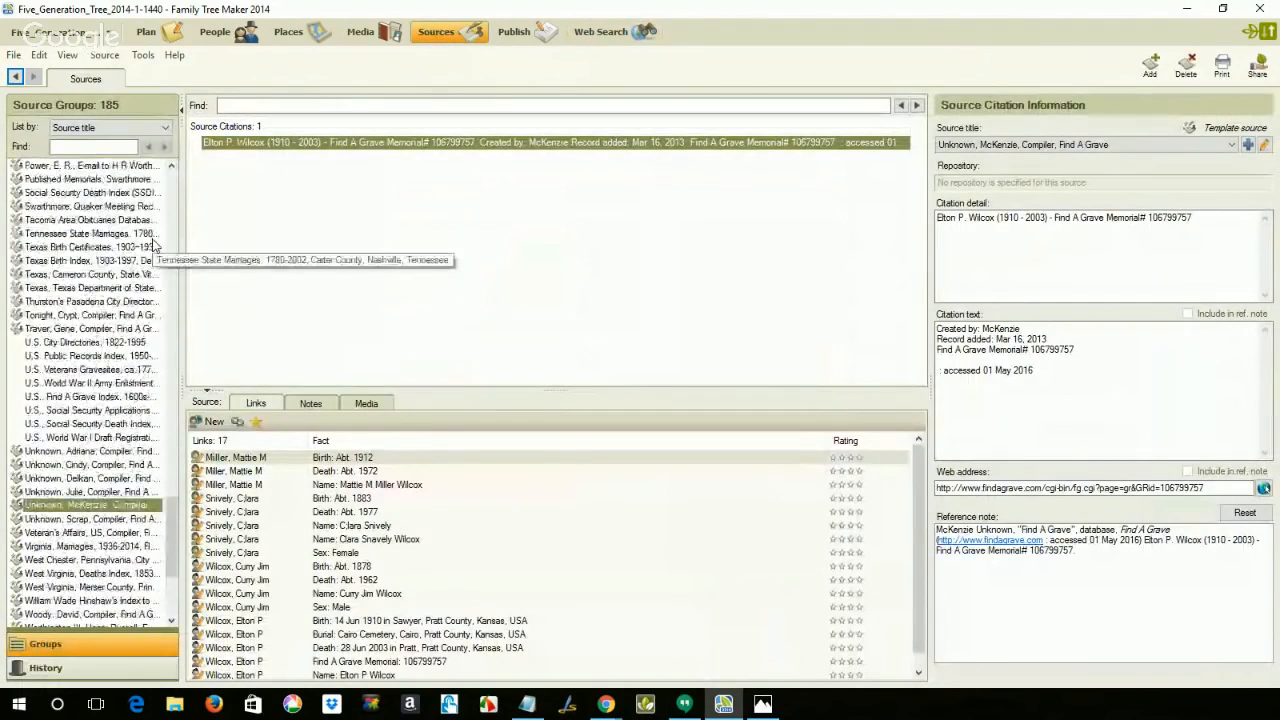
scroll(155, 245, up, 2)
scroll(155, 245, up, 1)
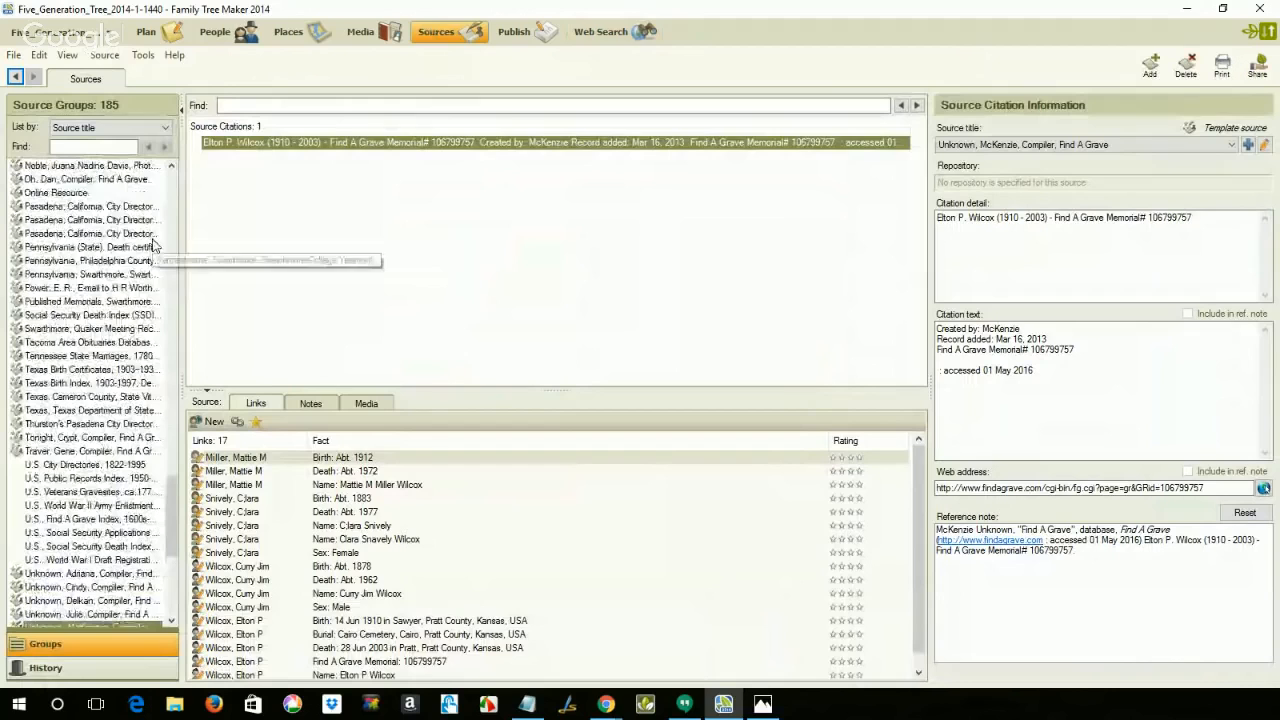
click(87, 195)
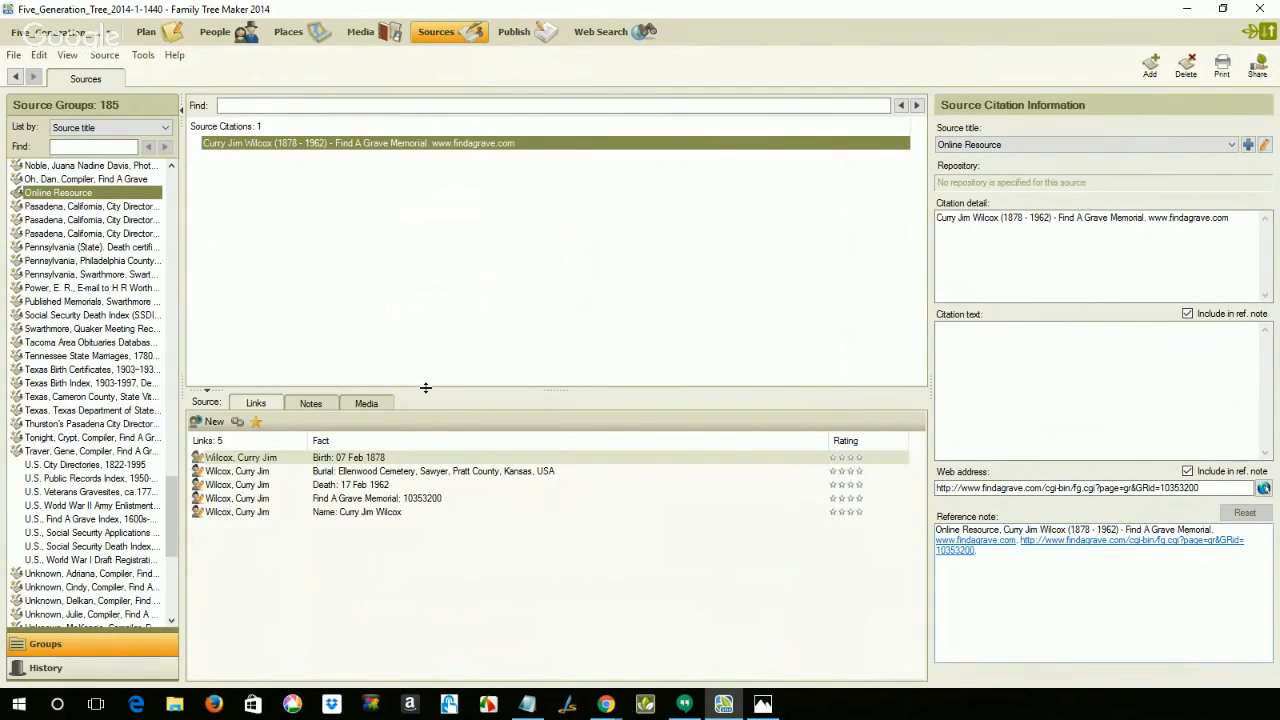
click(960, 364)
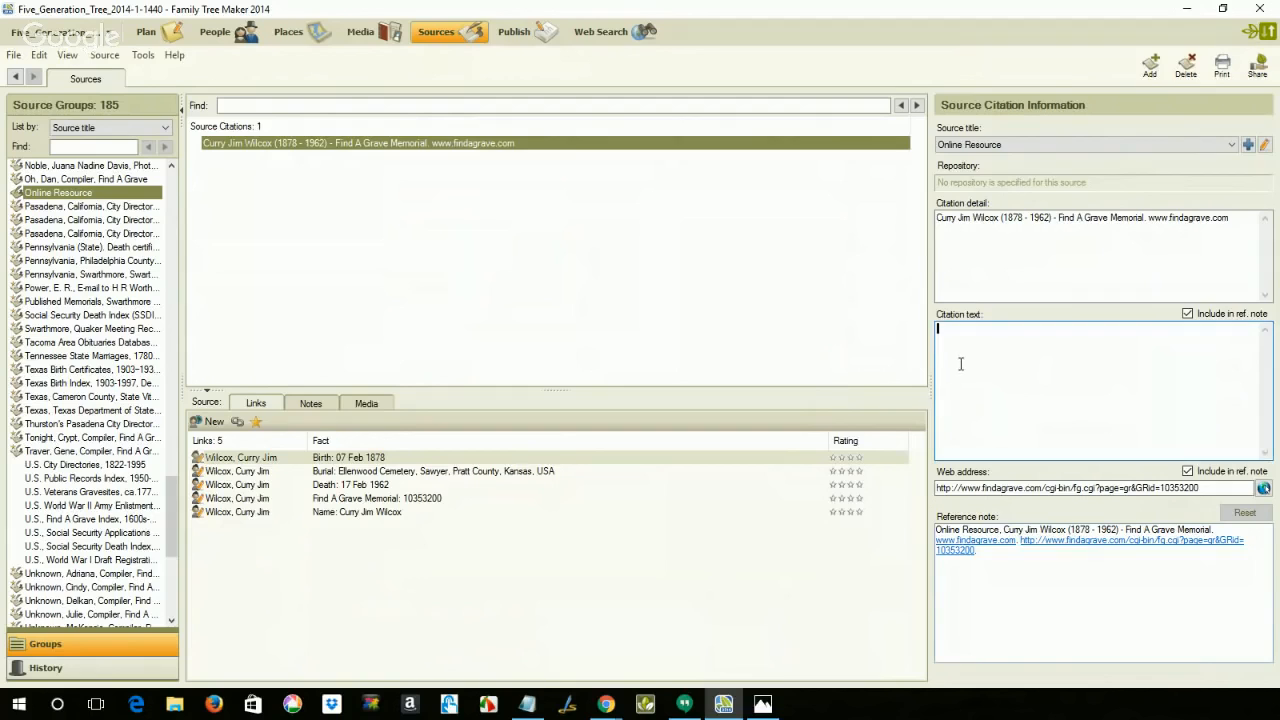
key(ctrl+v)
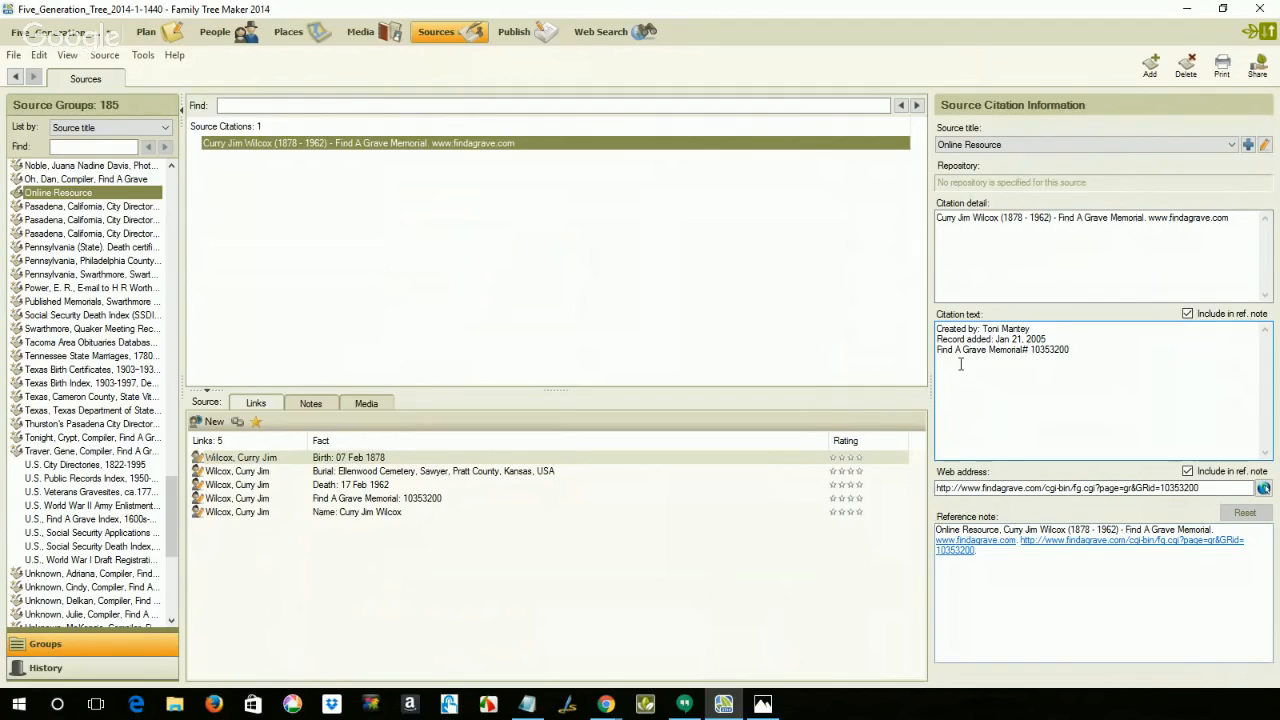
Step: Add an accessed date of 02 May 2016 below the pasted lines in the citation text
key(Return)
text(acessed 02 May 2016)
Step: Exclude both the web address and the citation text from the citation's reference note
click(1188, 474)
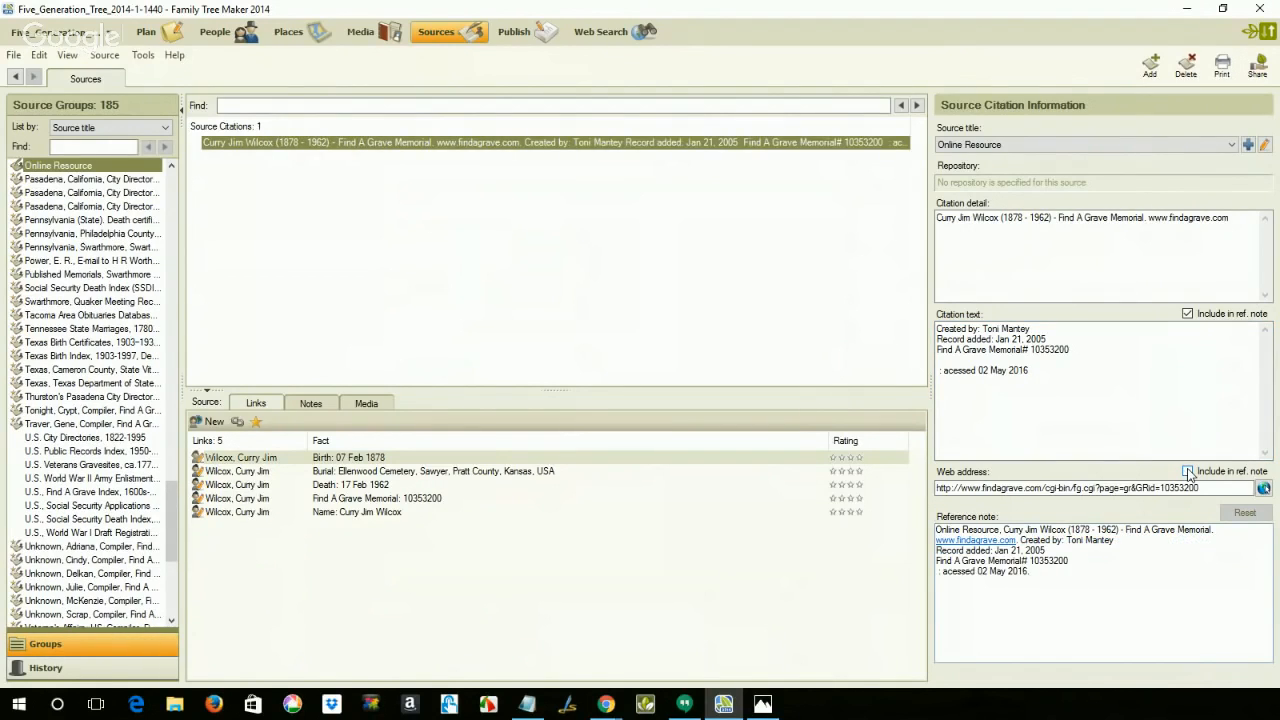
click(1188, 314)
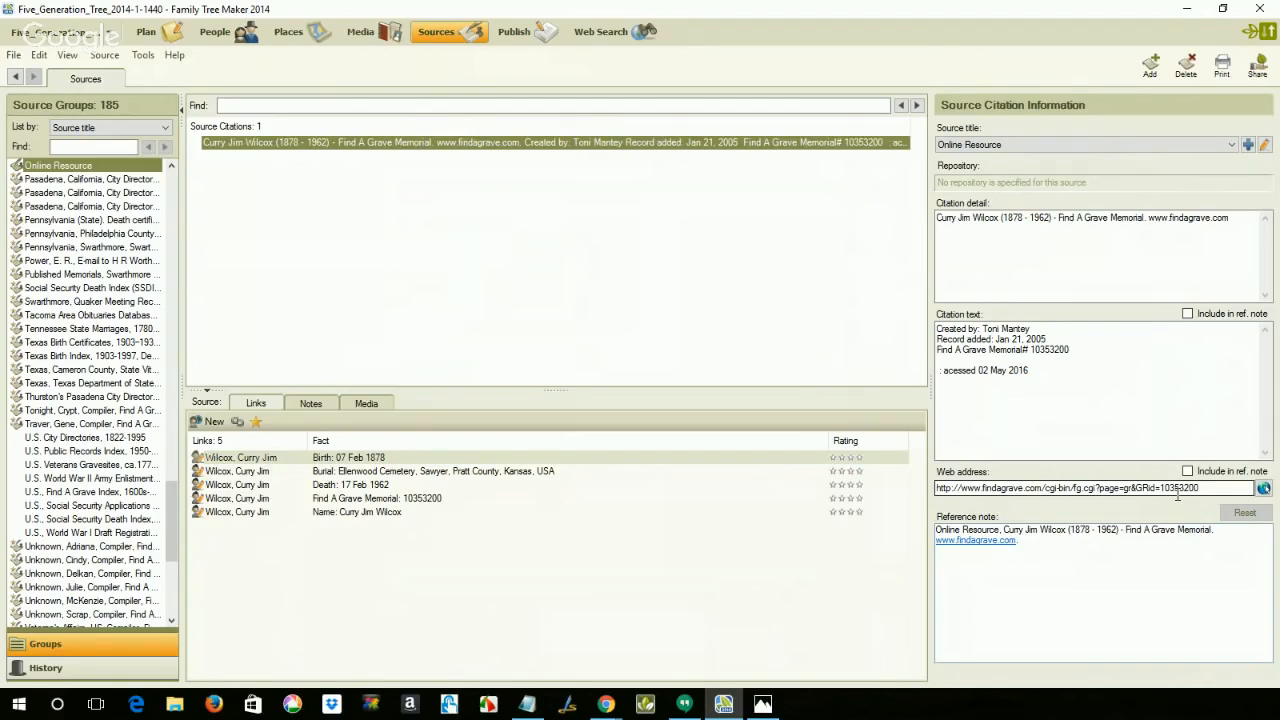
click(1263, 488)
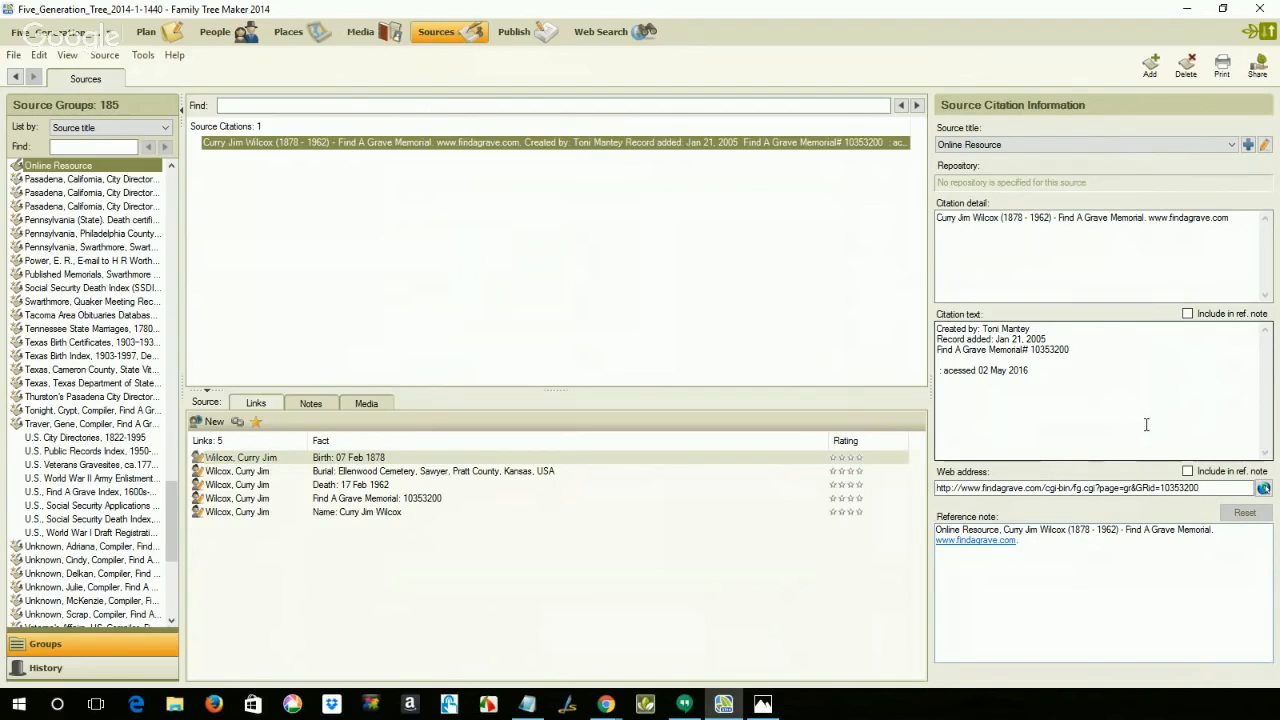
click(1186, 285)
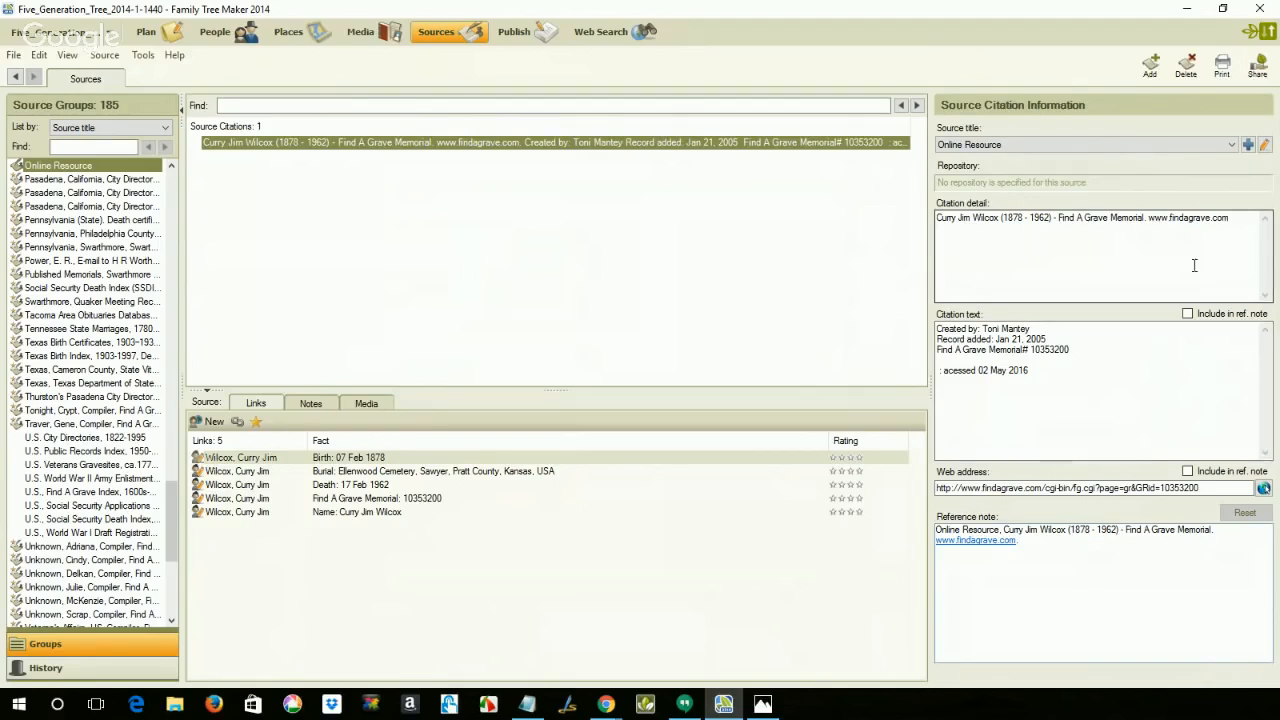
click(1065, 326)
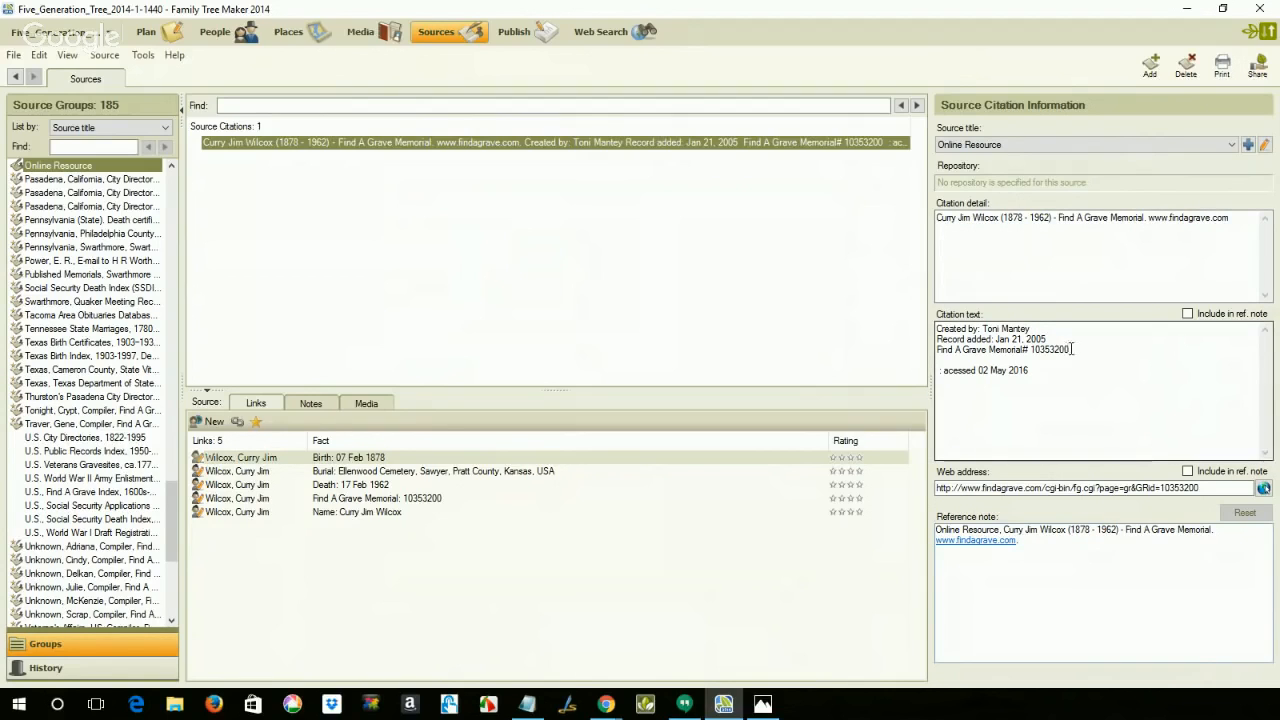
drag(1072, 350, 936, 350)
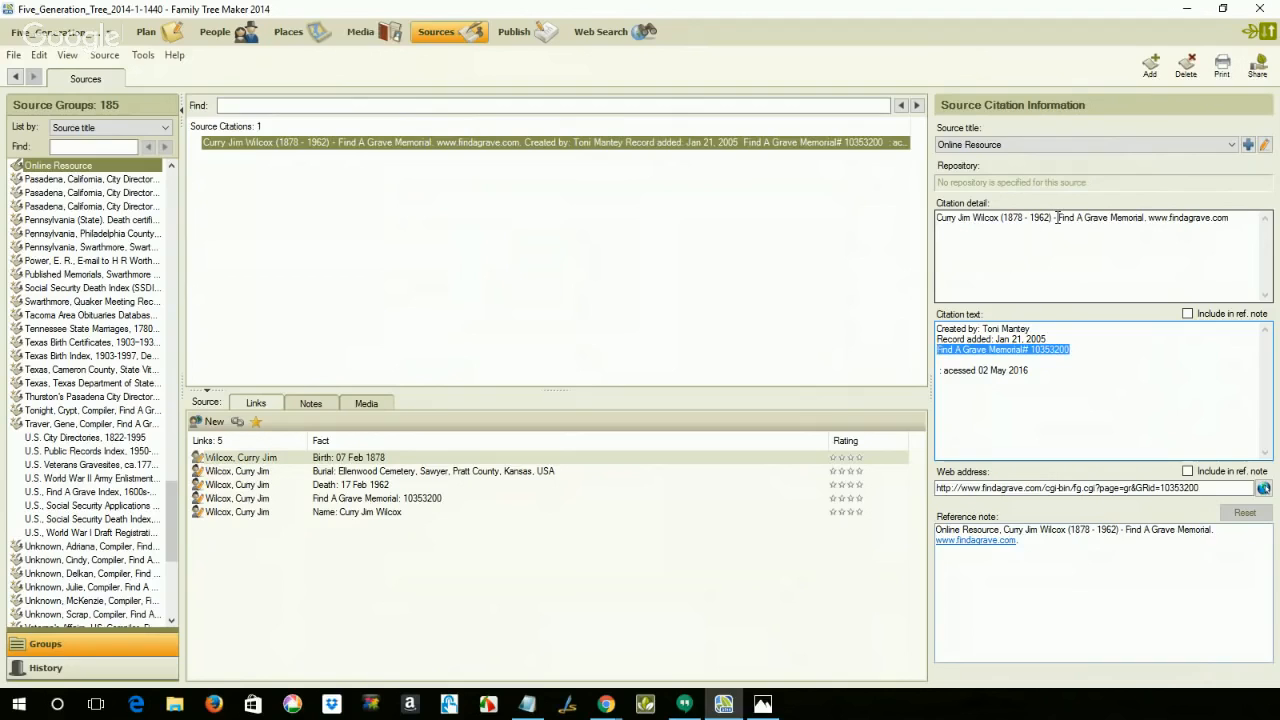
drag(1058, 217, 1230, 300)
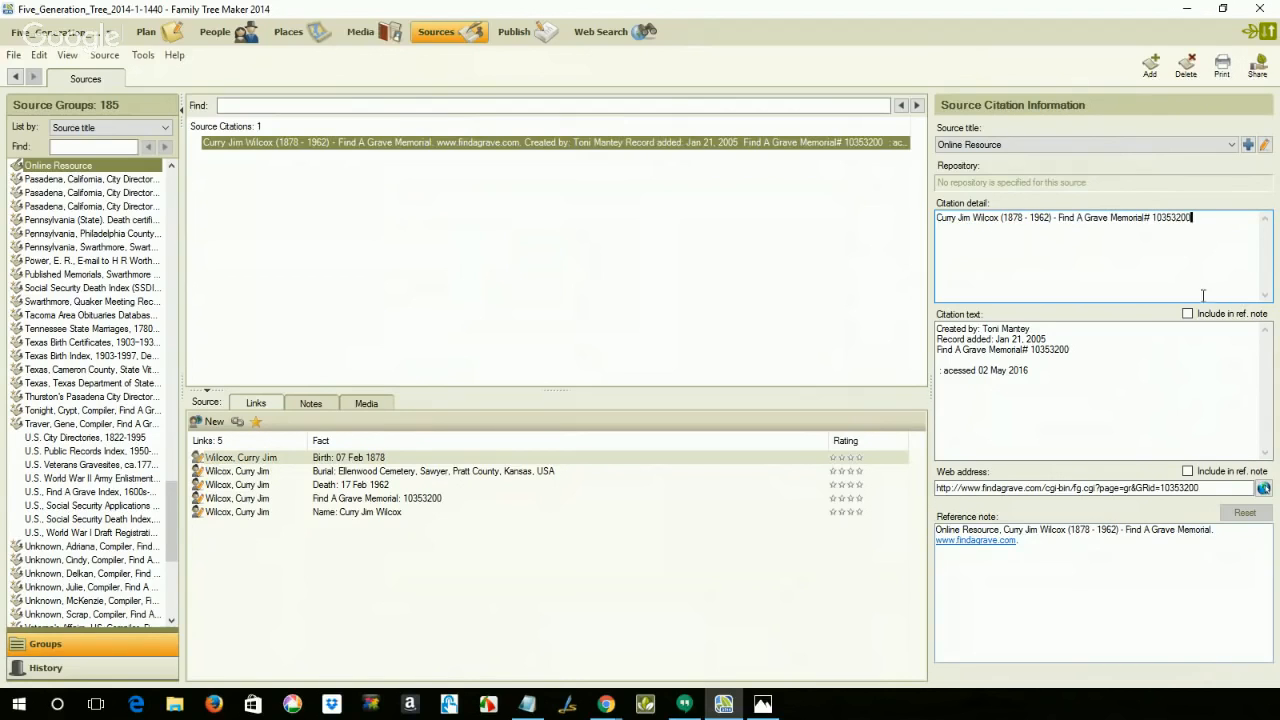
click(1182, 336)
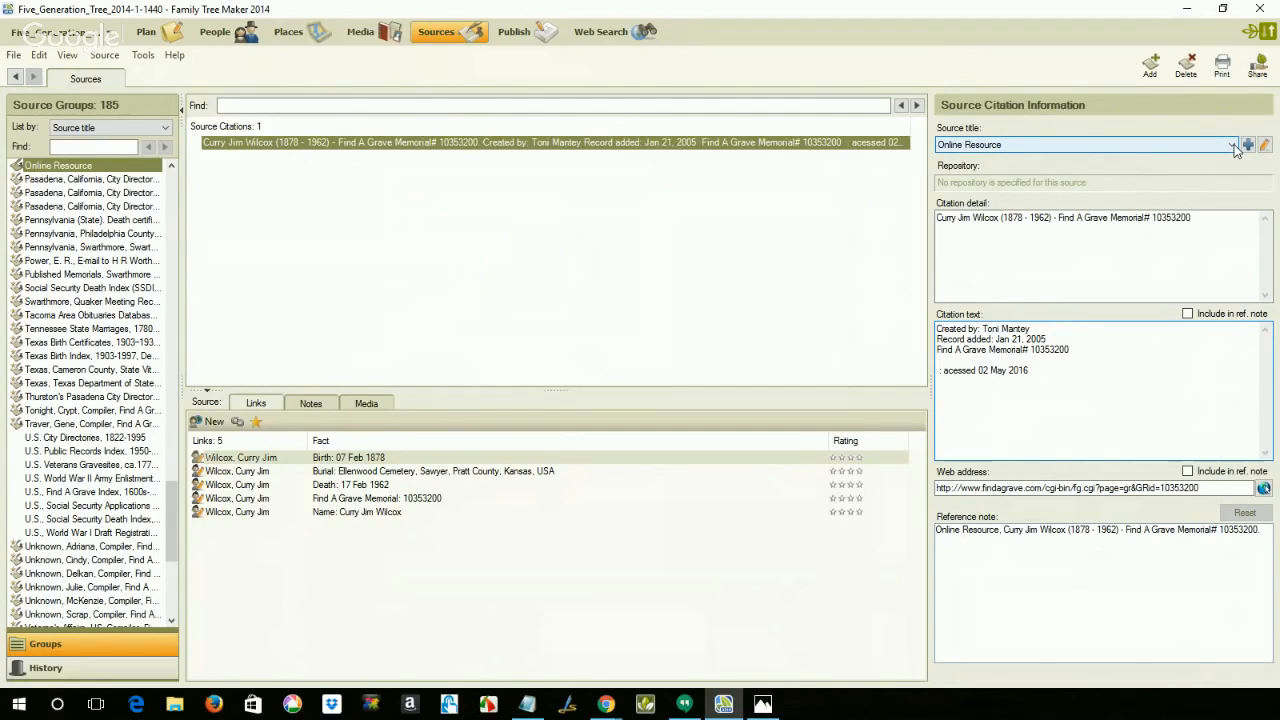
click(1150, 66)
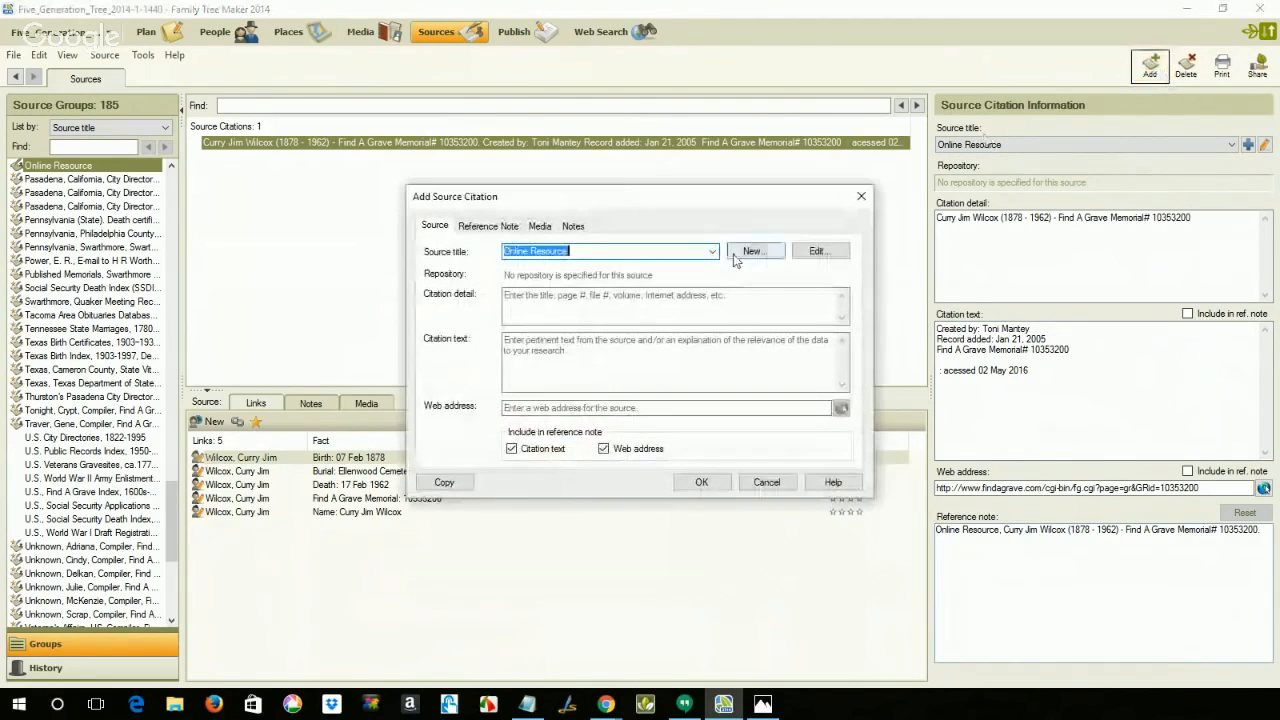
click(751, 251)
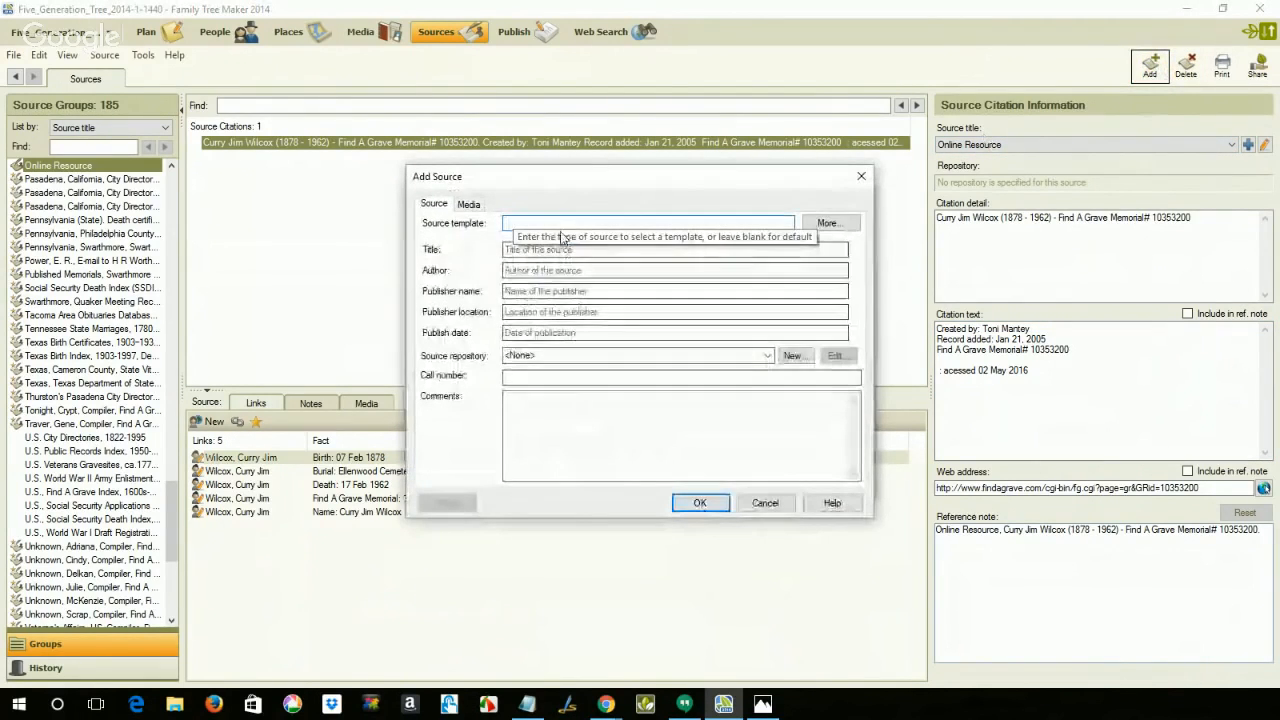
text(c)
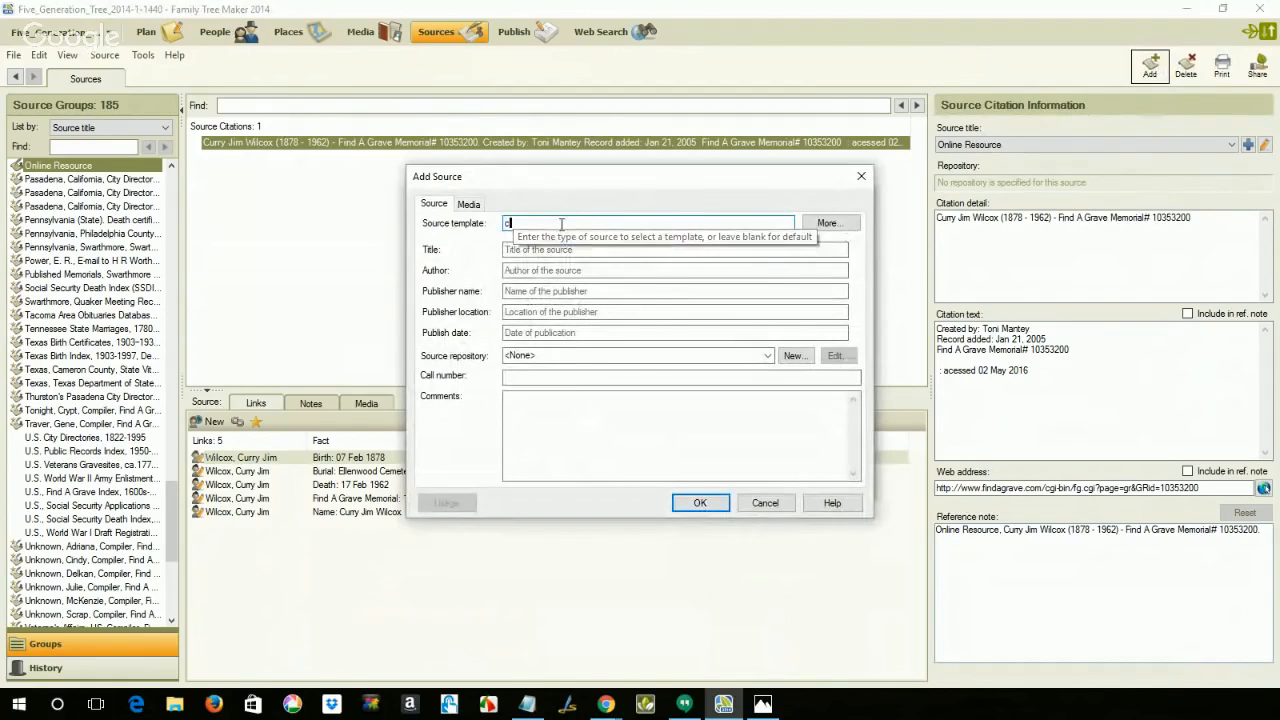
text(em)
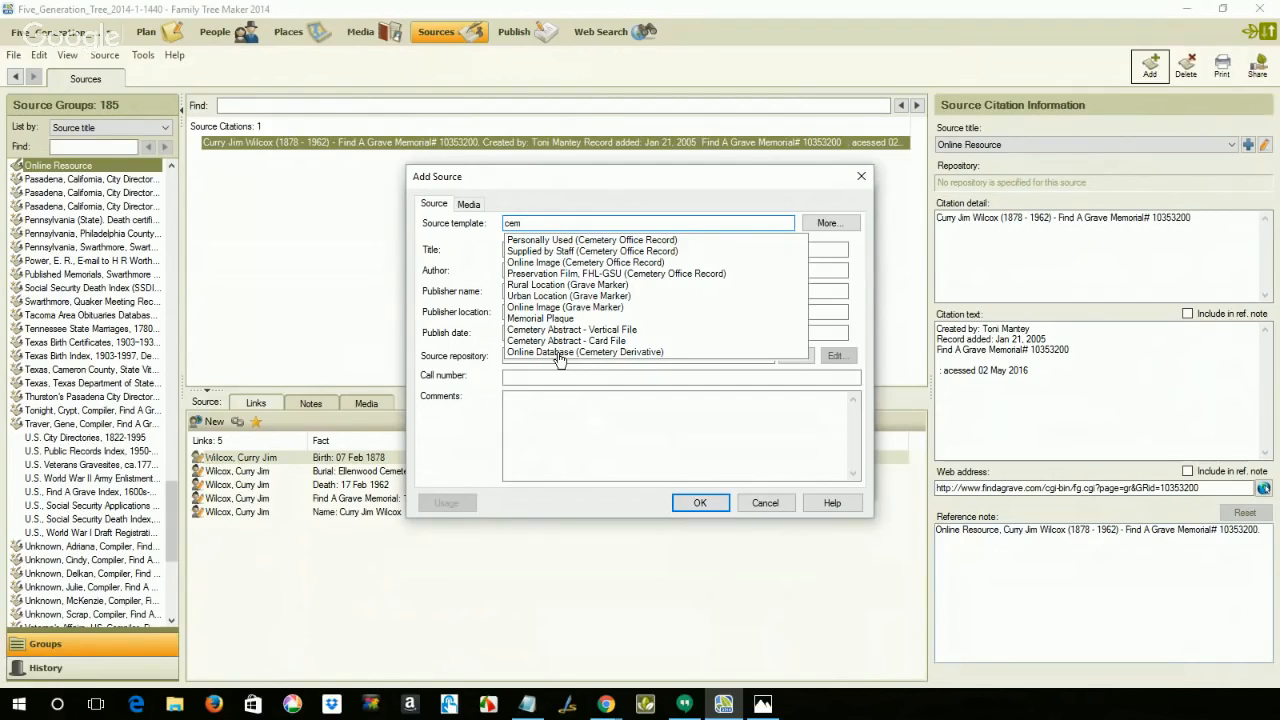
click(765, 503)
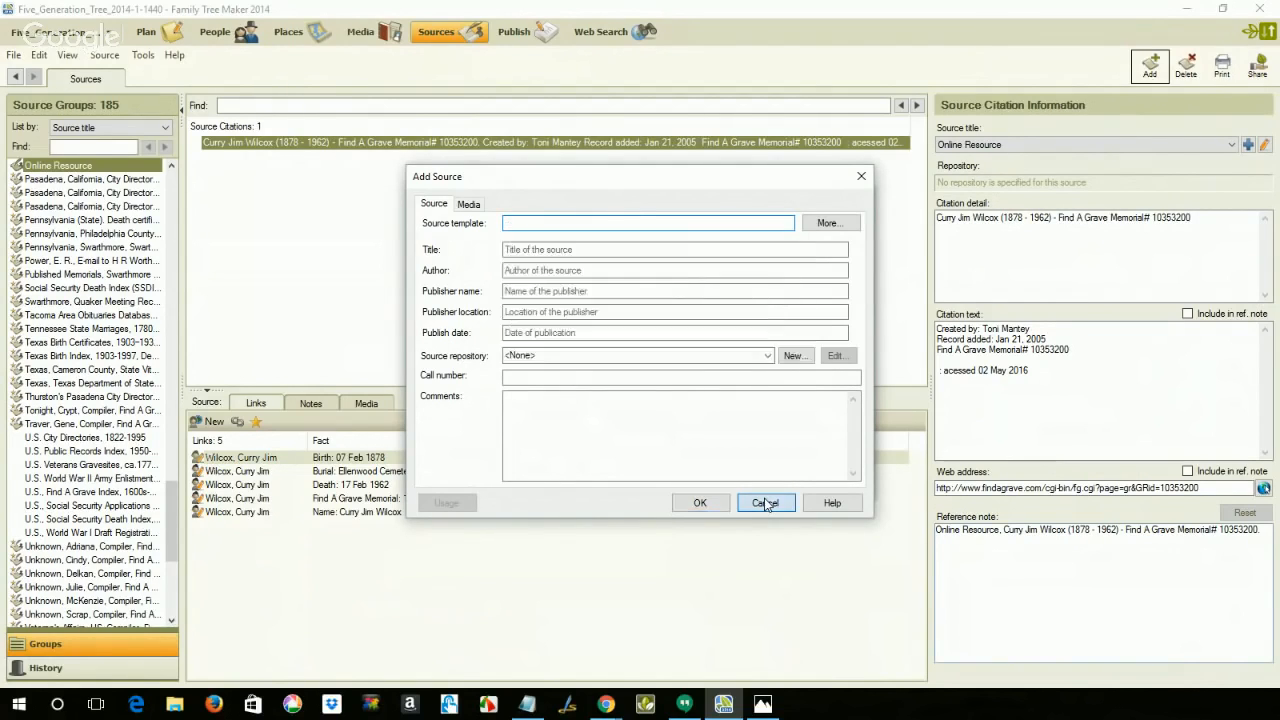
click(767, 483)
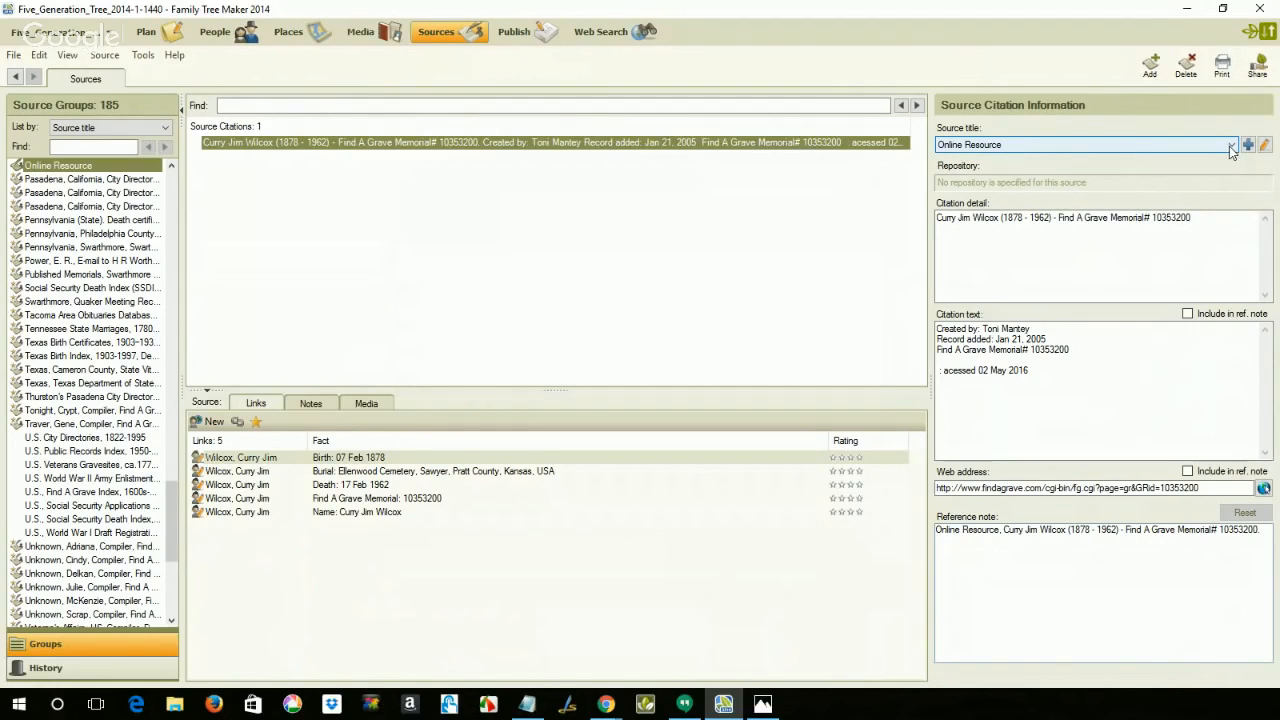
Step: Change the citation's source title from Online Resource to the memorial creator's existing "Compiler, Find A Grave" source
click(1231, 147)
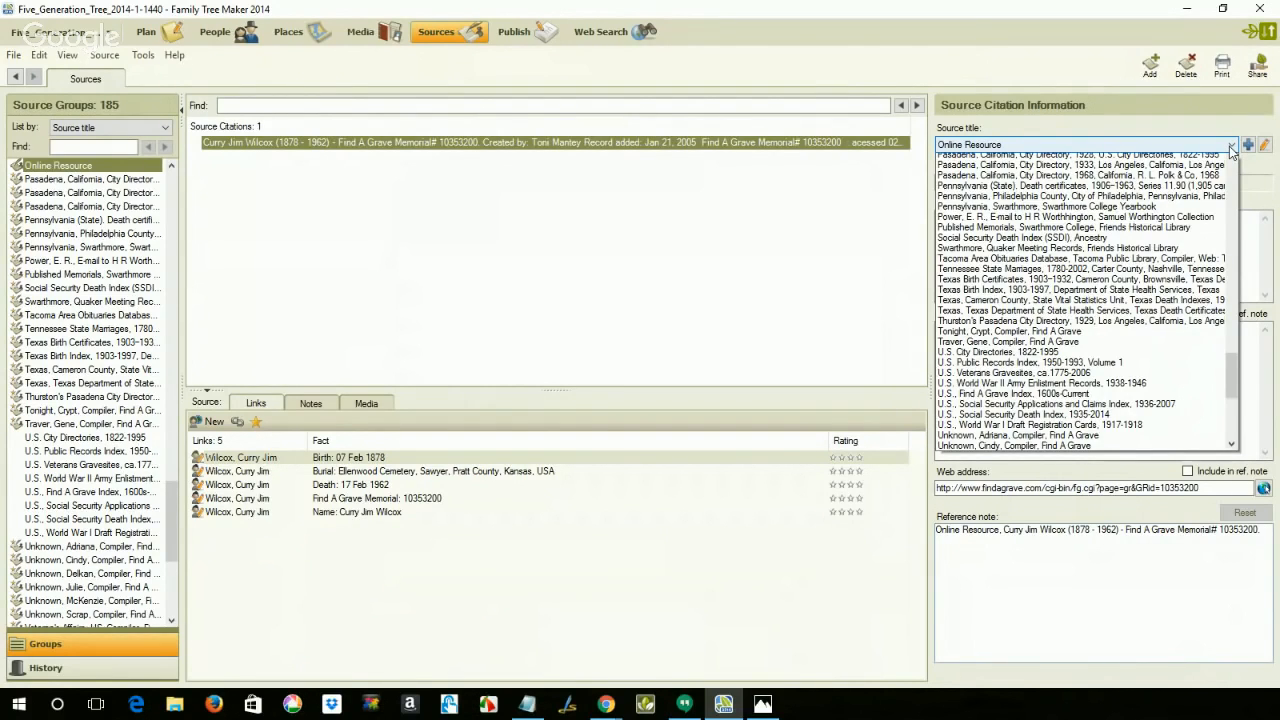
scroll(1203, 290, down, 2)
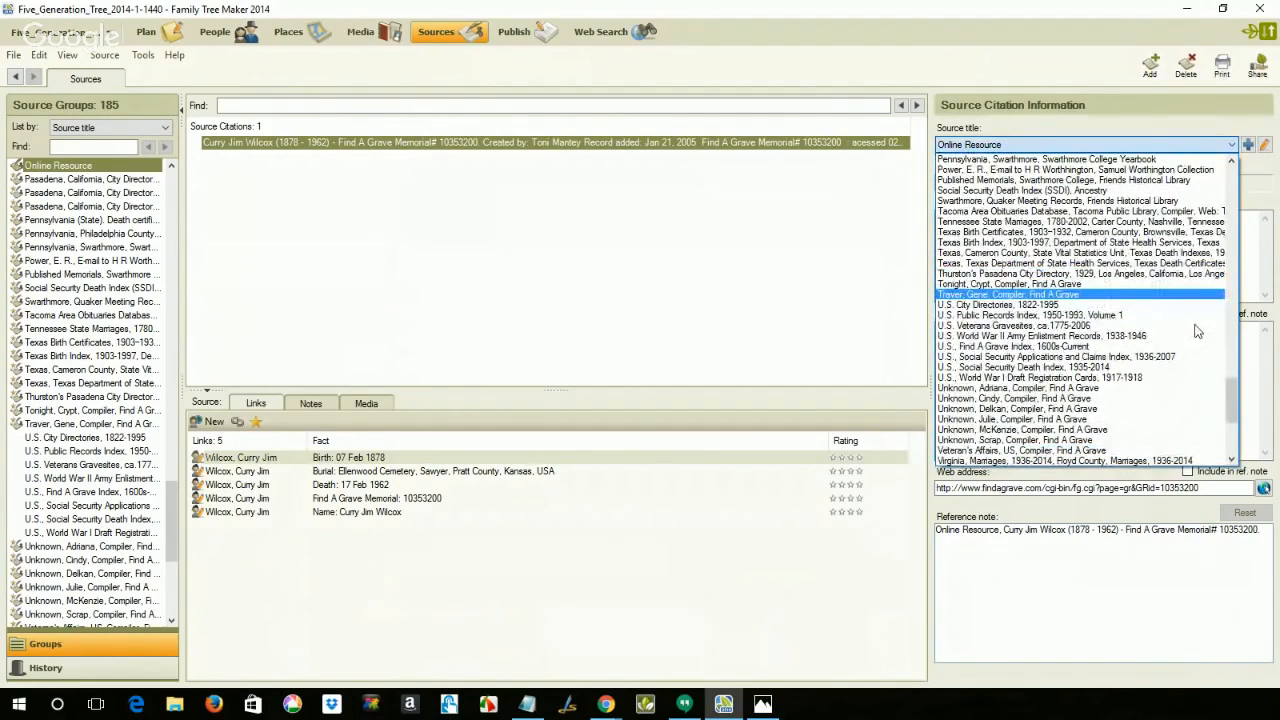
scroll(1197, 331, up, 1)
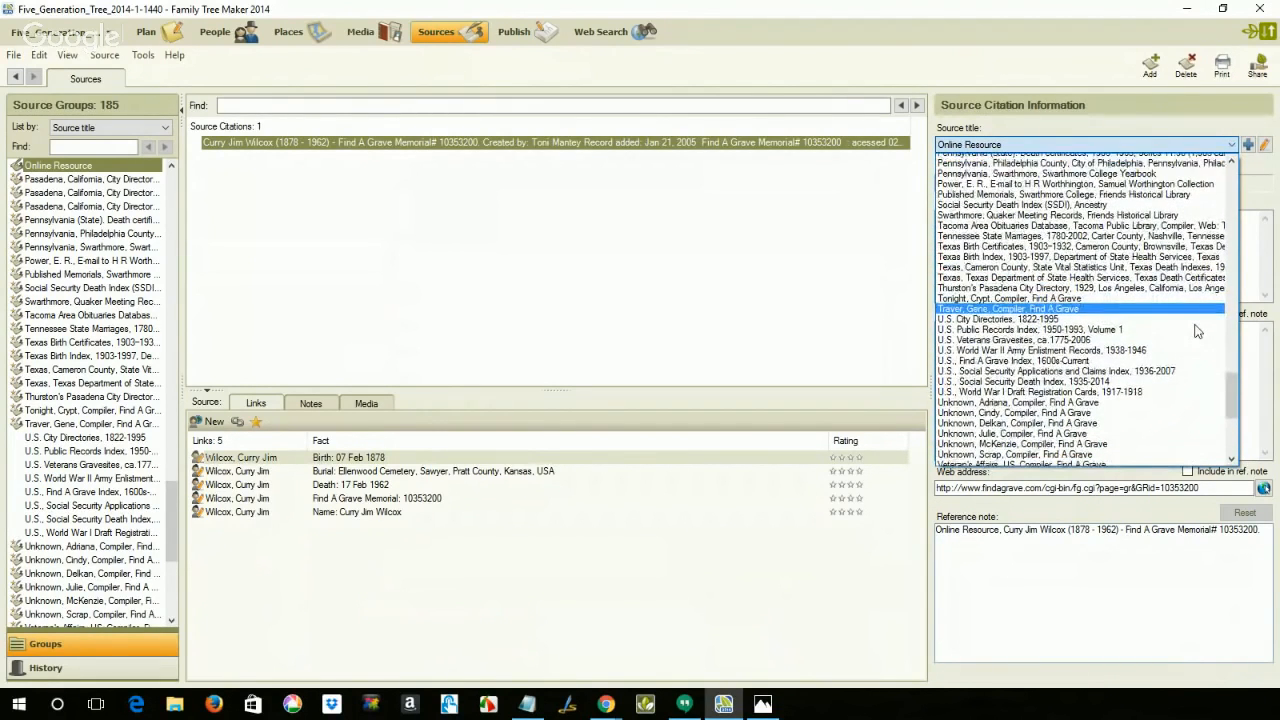
scroll(1197, 331, up, 8)
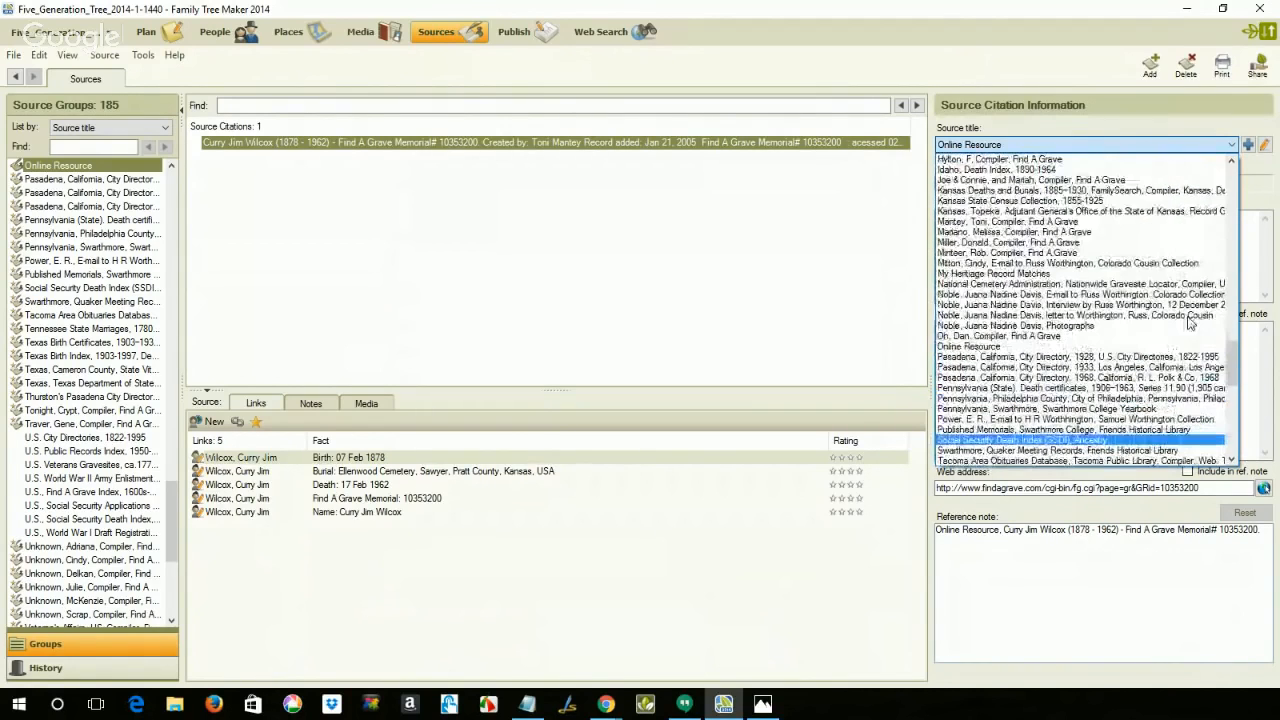
click(1085, 224)
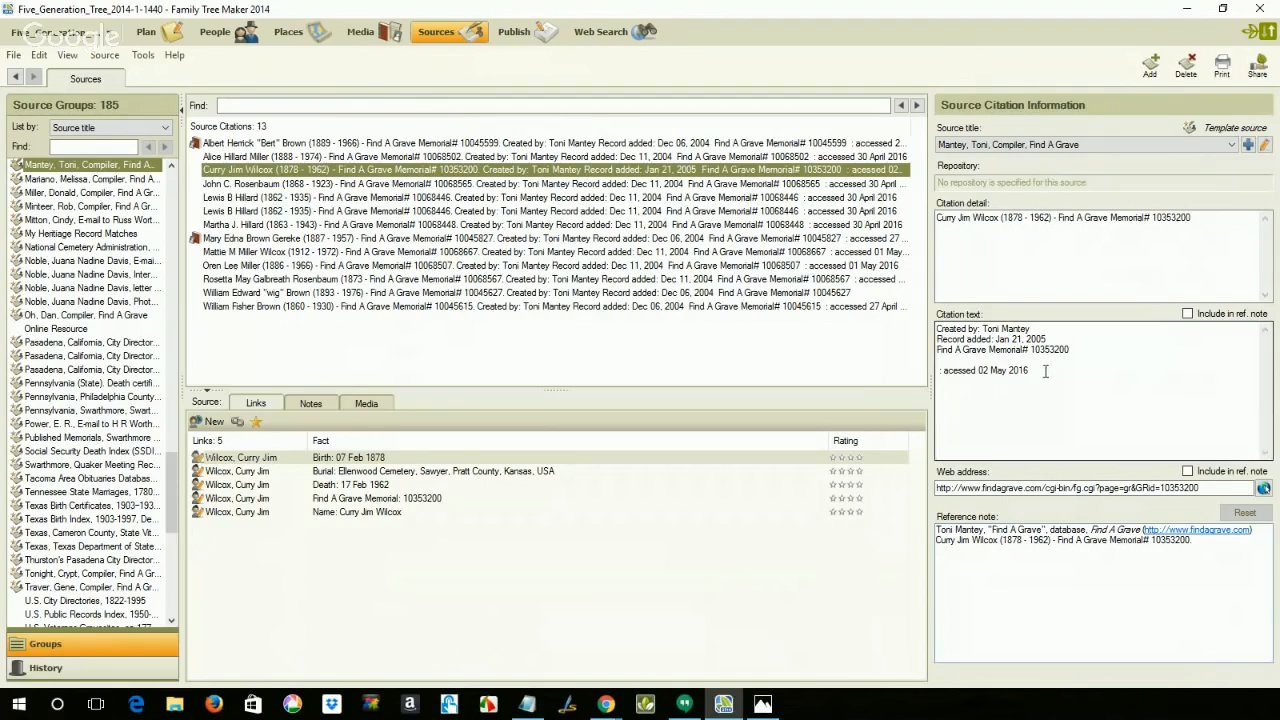
Step: Copy the accessed date of 02 May 2016 from the citation text into the reference note after the Find A Grave web address
double_click(1012, 370)
drag(1012, 370, 937, 373)
key(ctrl+c)
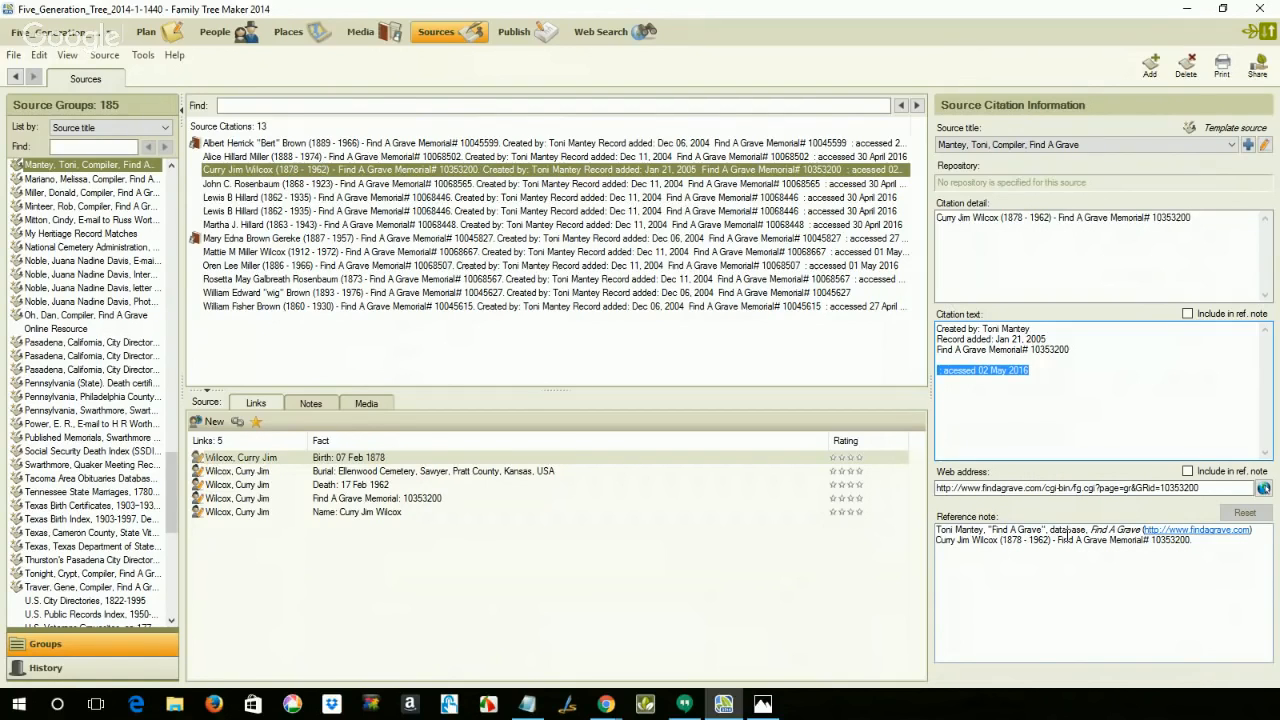
click(1261, 530)
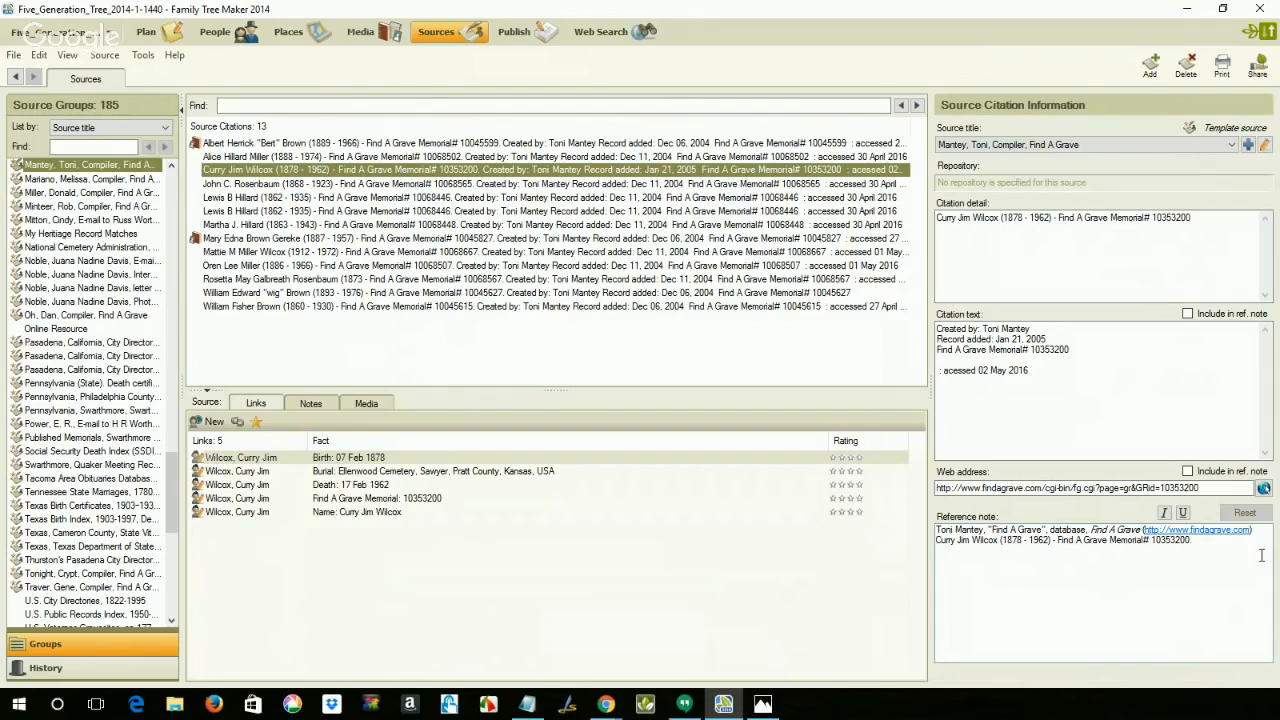
key(ctrl+v)
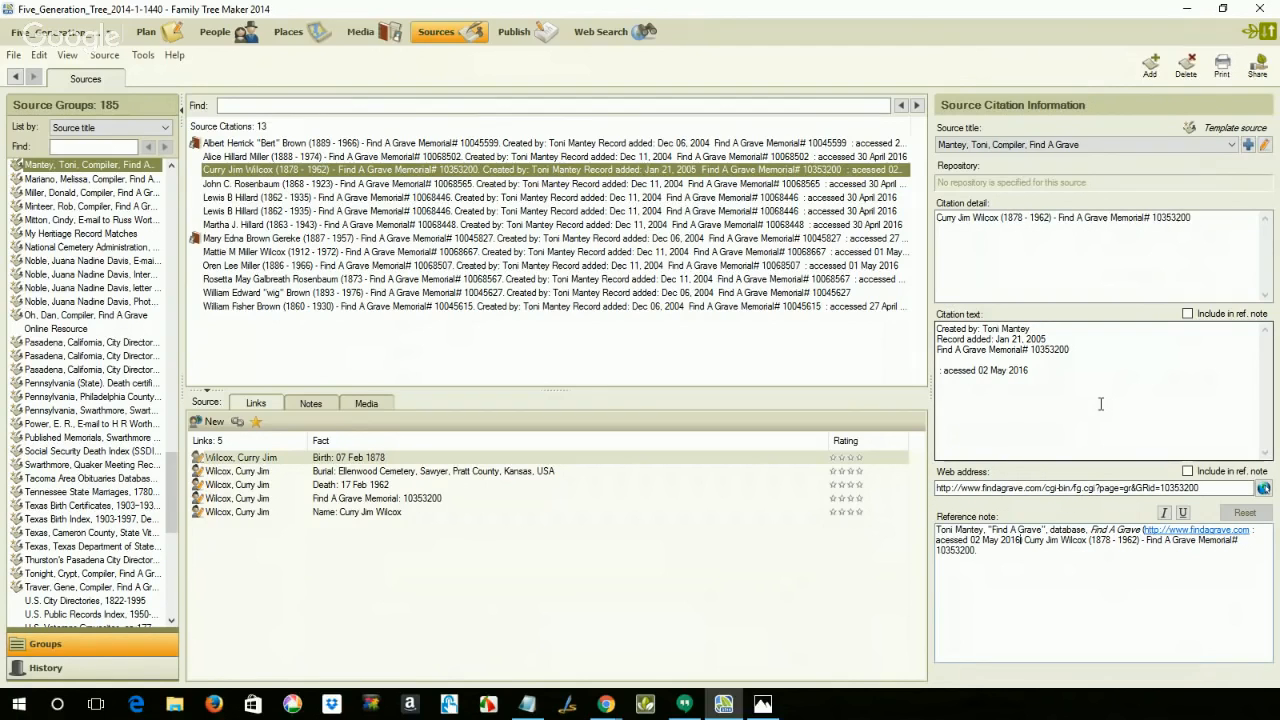
Step: Copy the full memorial text from the Find A Grave page into the notes of the person's Find A Grave Memorial fact
click(360, 500)
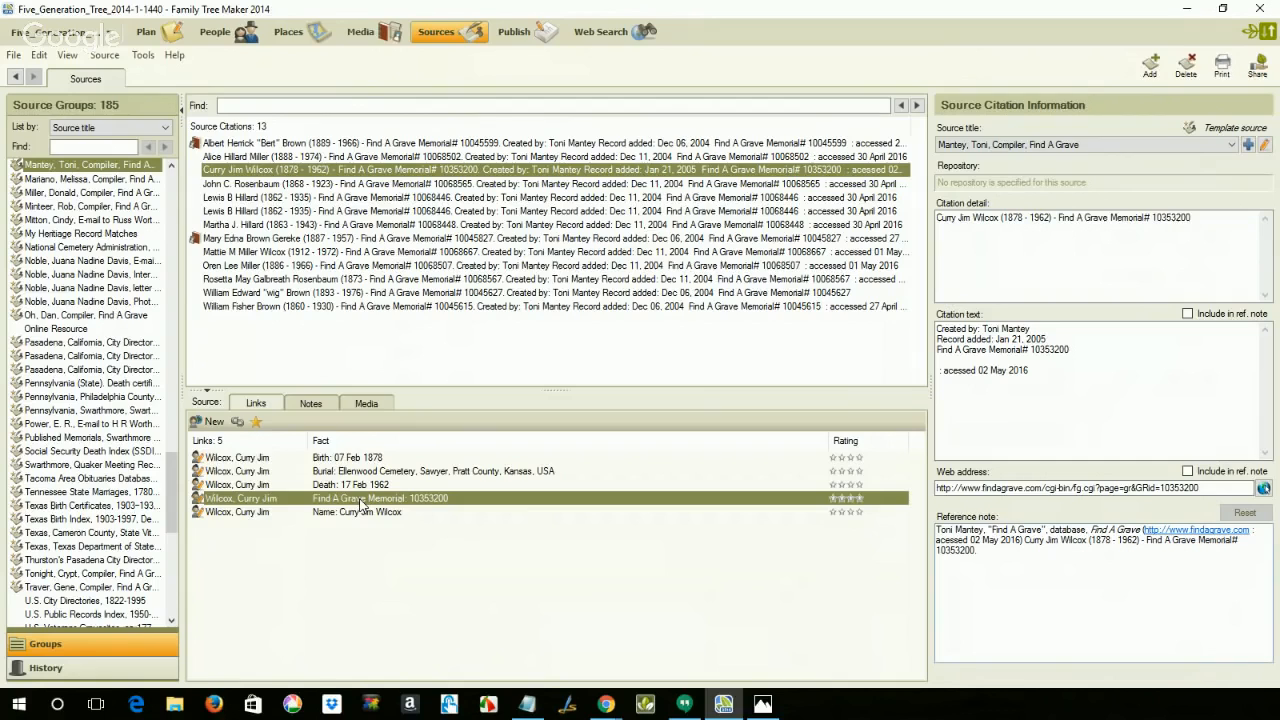
double_click(362, 505)
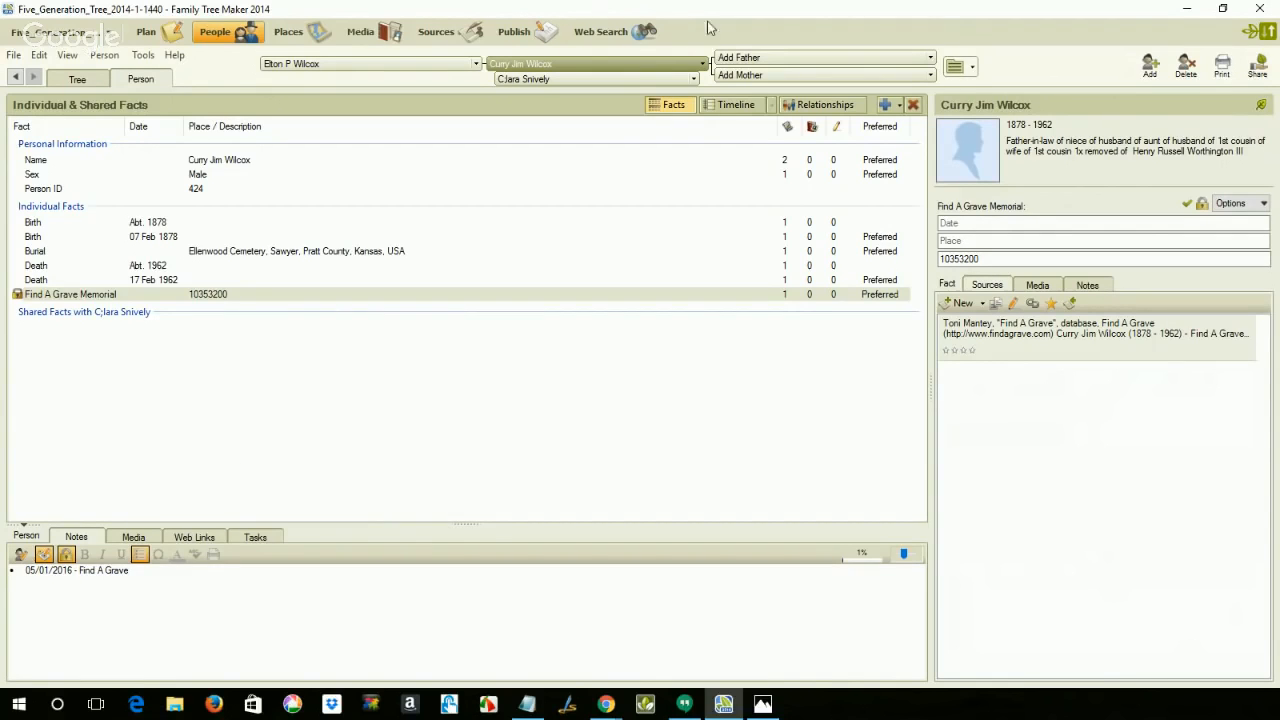
click(588, 39)
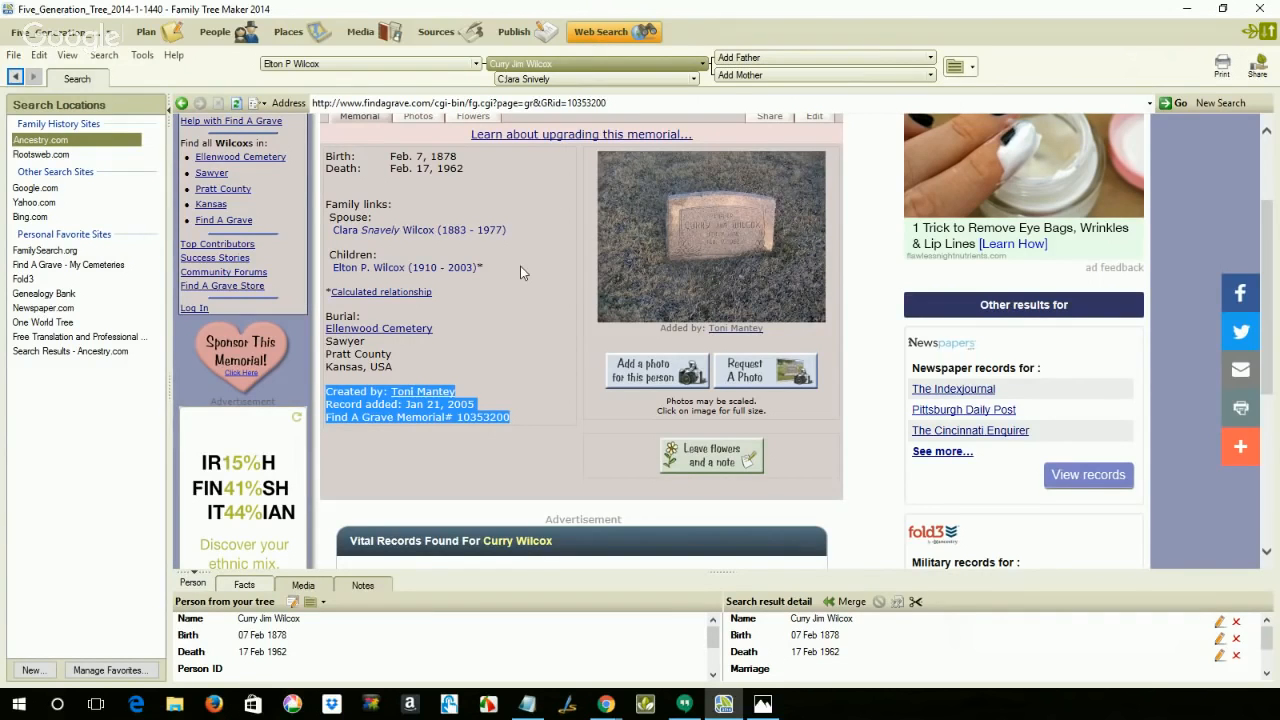
scroll(520, 266, up, 3)
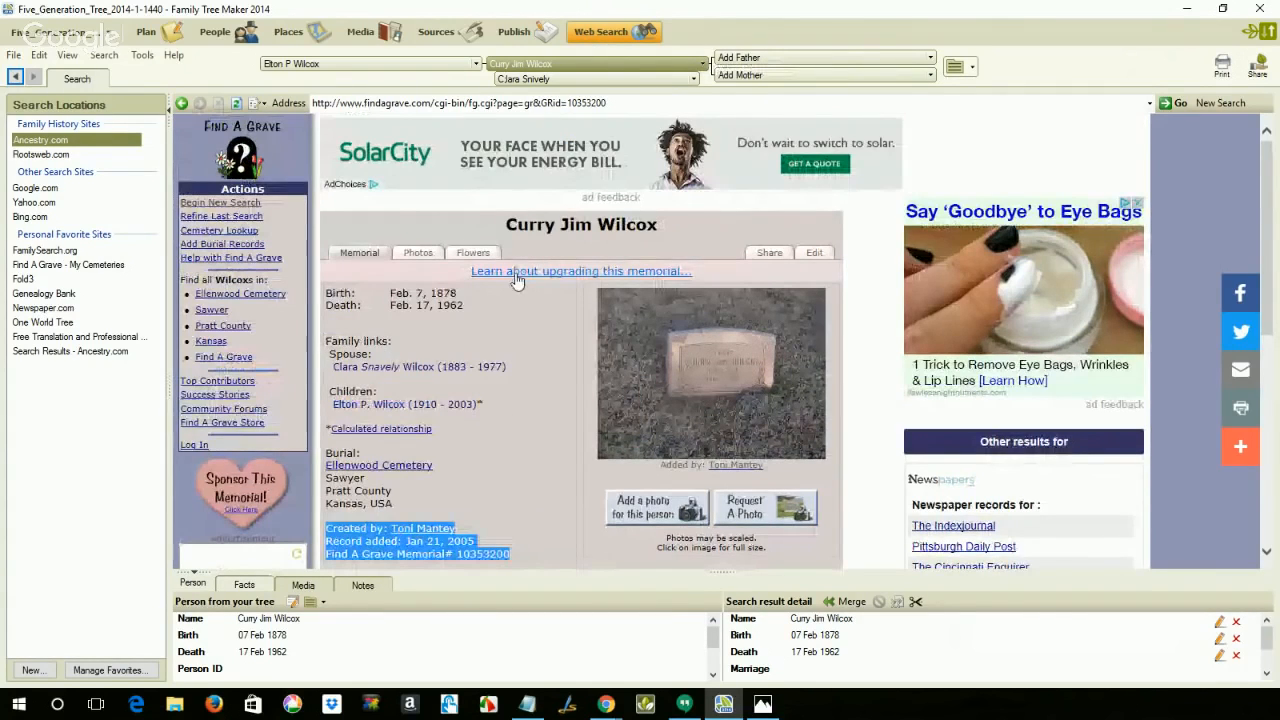
drag(508, 224, 510, 557)
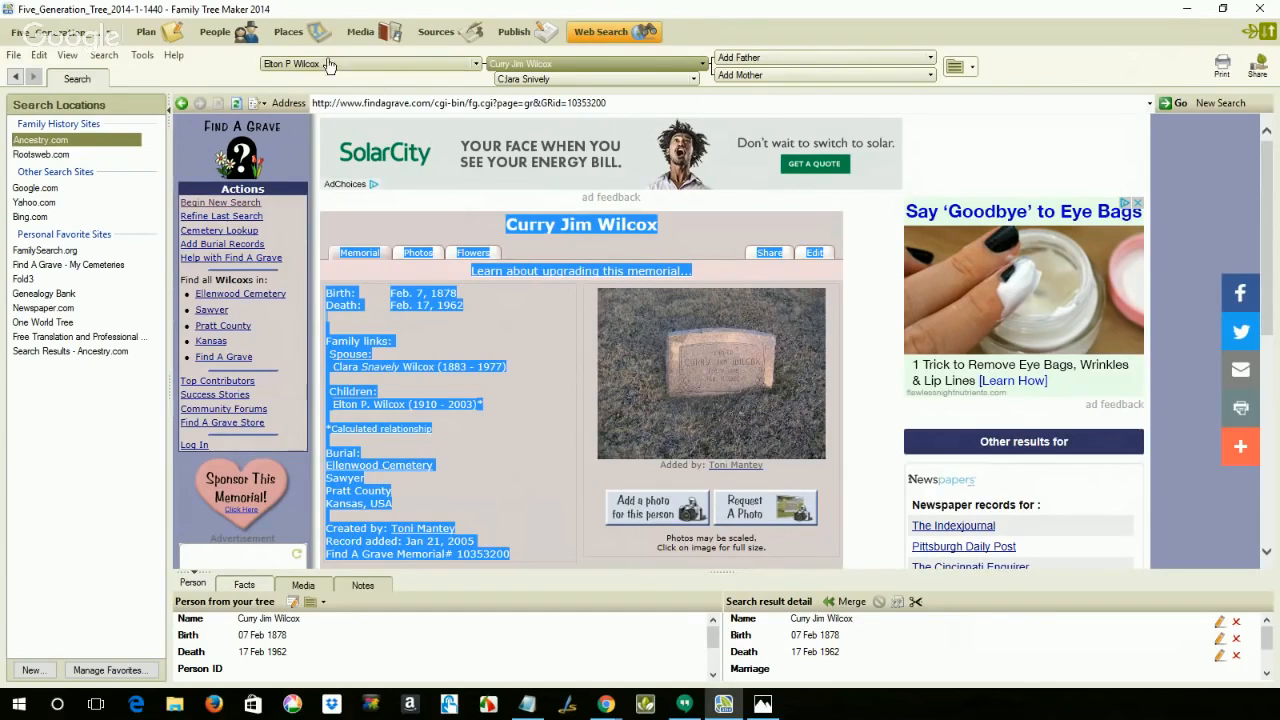
click(210, 34)
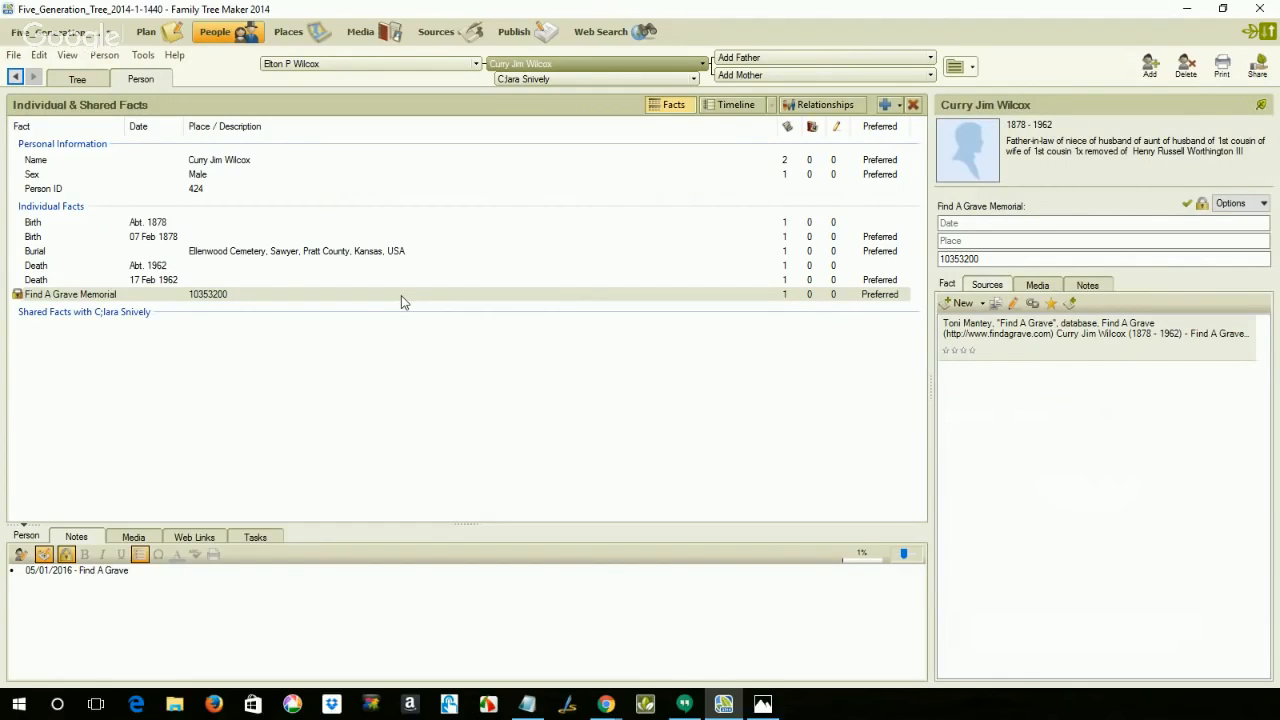
click(1101, 288)
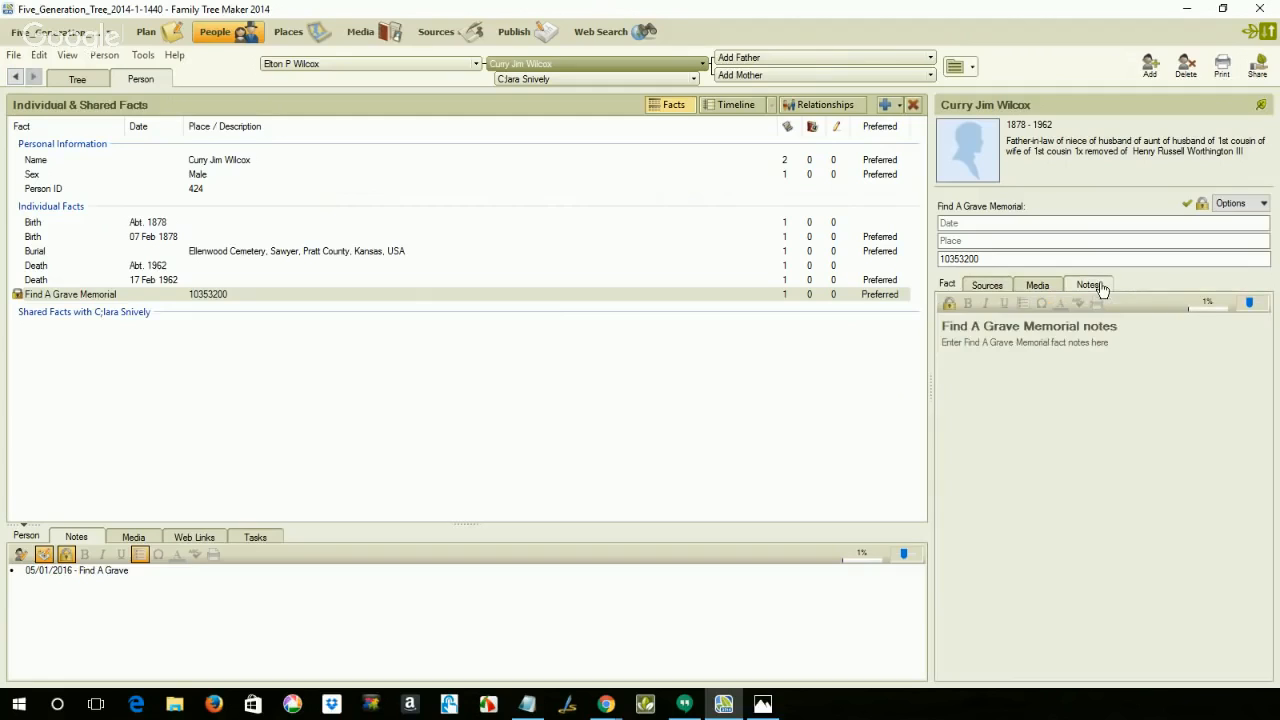
click(1130, 390)
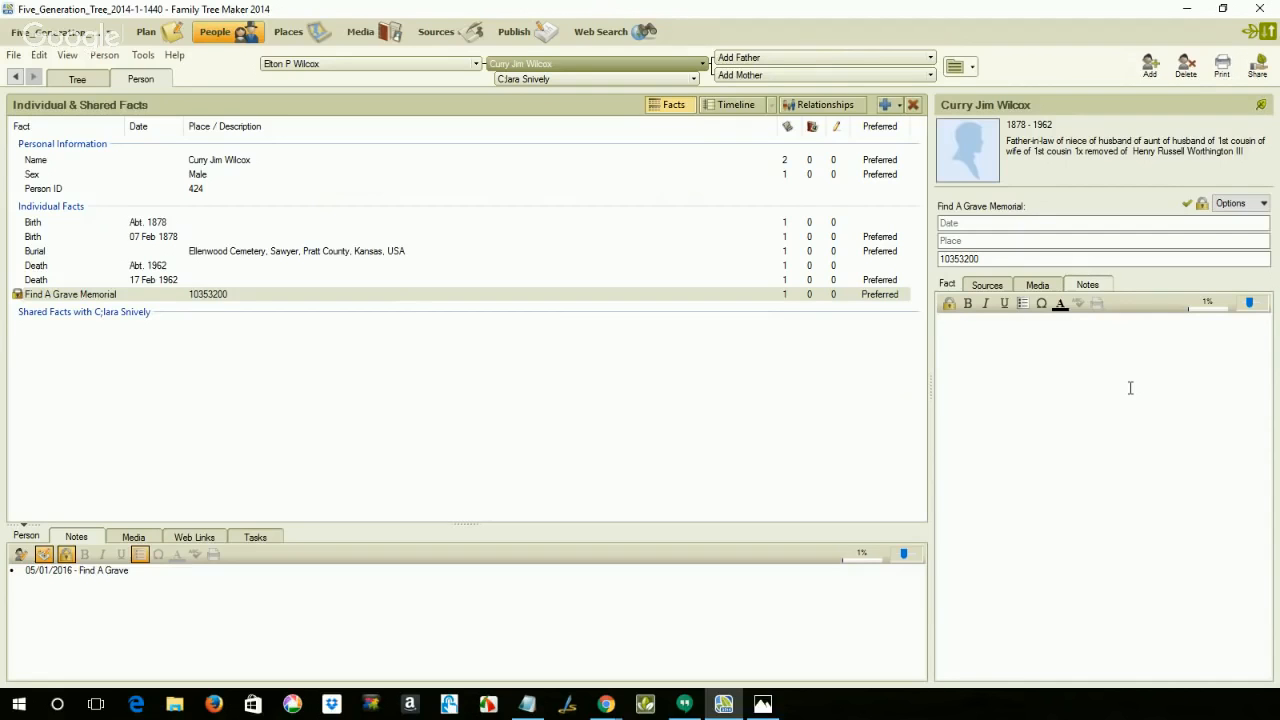
key(ctrl+v)
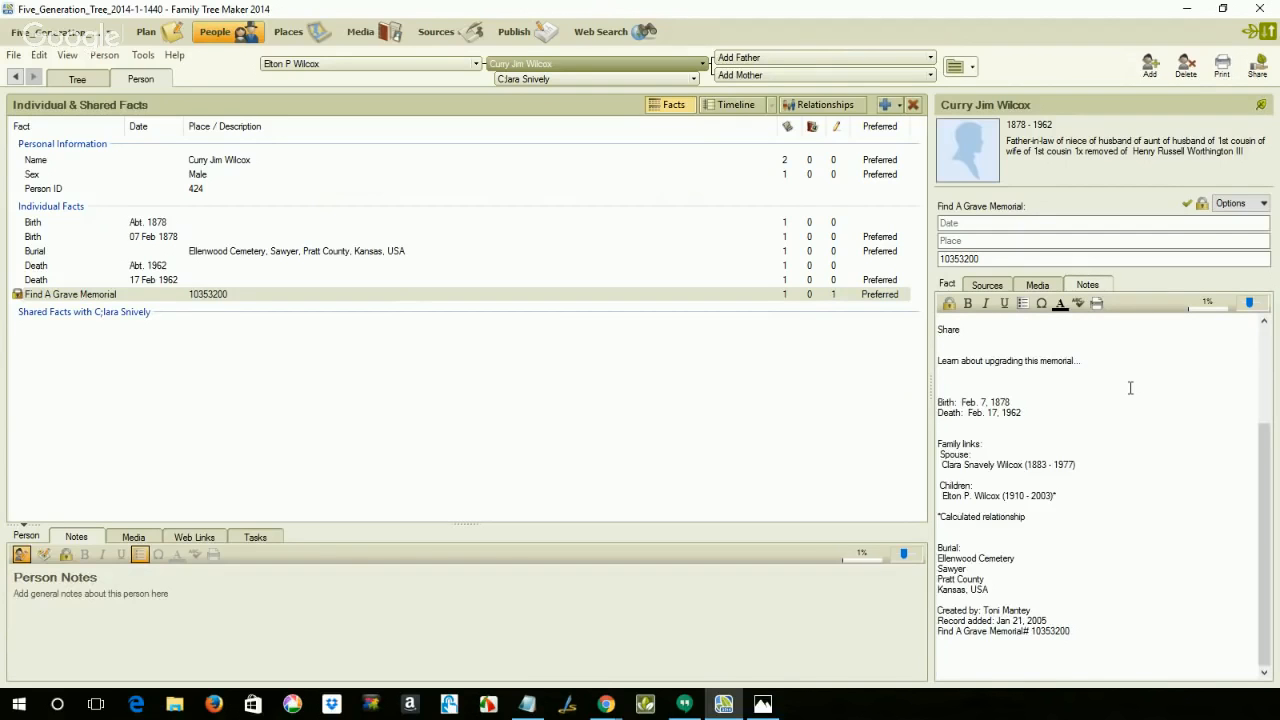
Step: Make the person's name in the first line of the fact notes bold
scroll(1130, 388, up, 3)
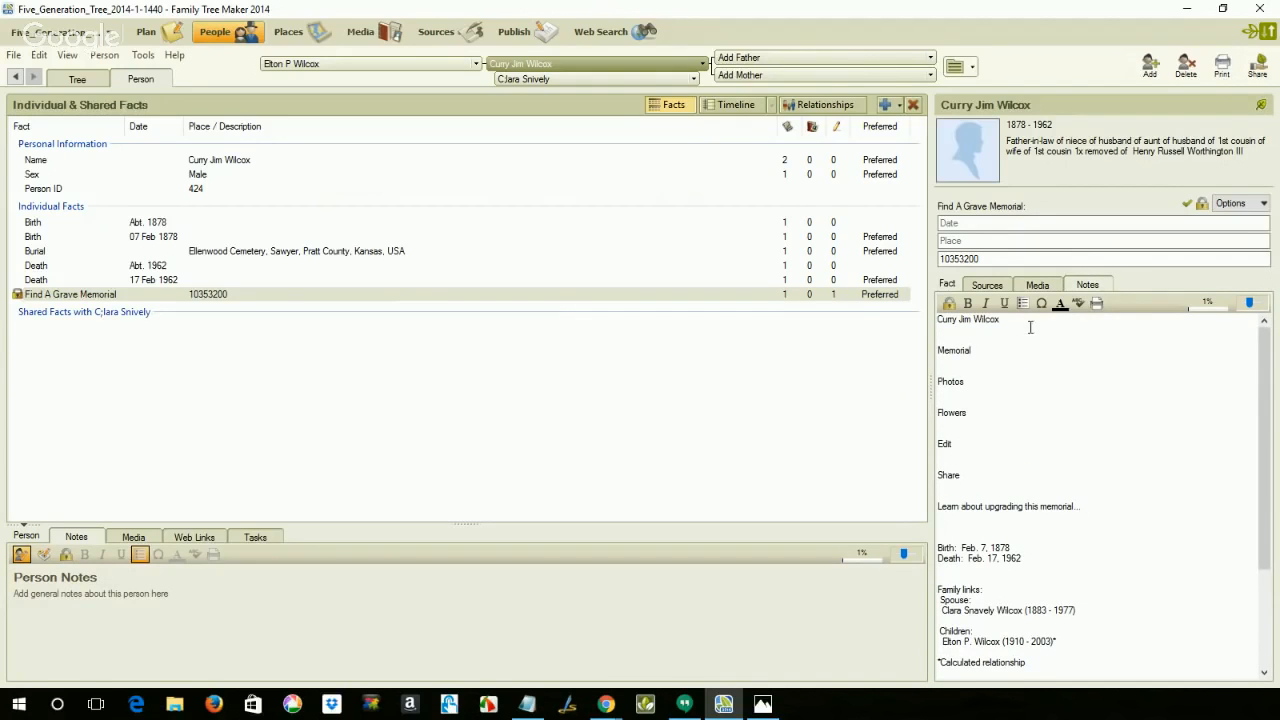
click(948, 326)
triple_click(948, 326)
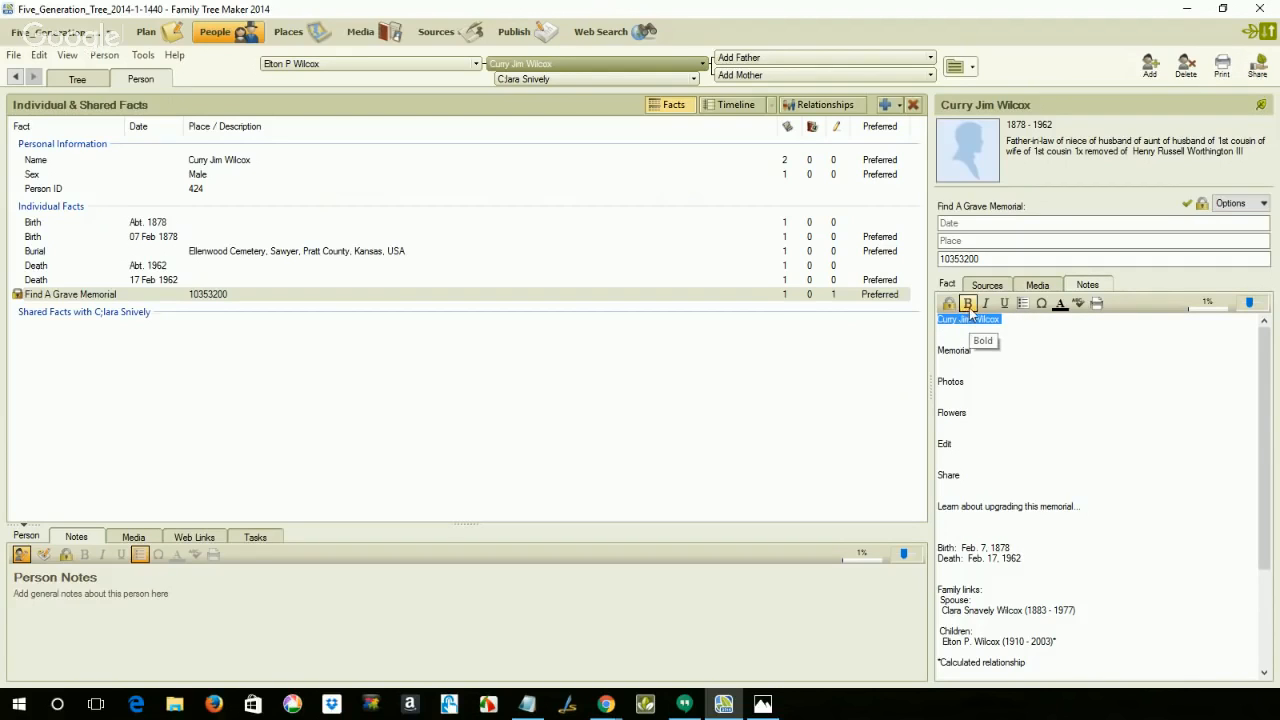
click(968, 304)
Step: Delete the website link lines from "Memorial" through "Learn about upgrading this memorial..." from the fact notes
click(940, 338)
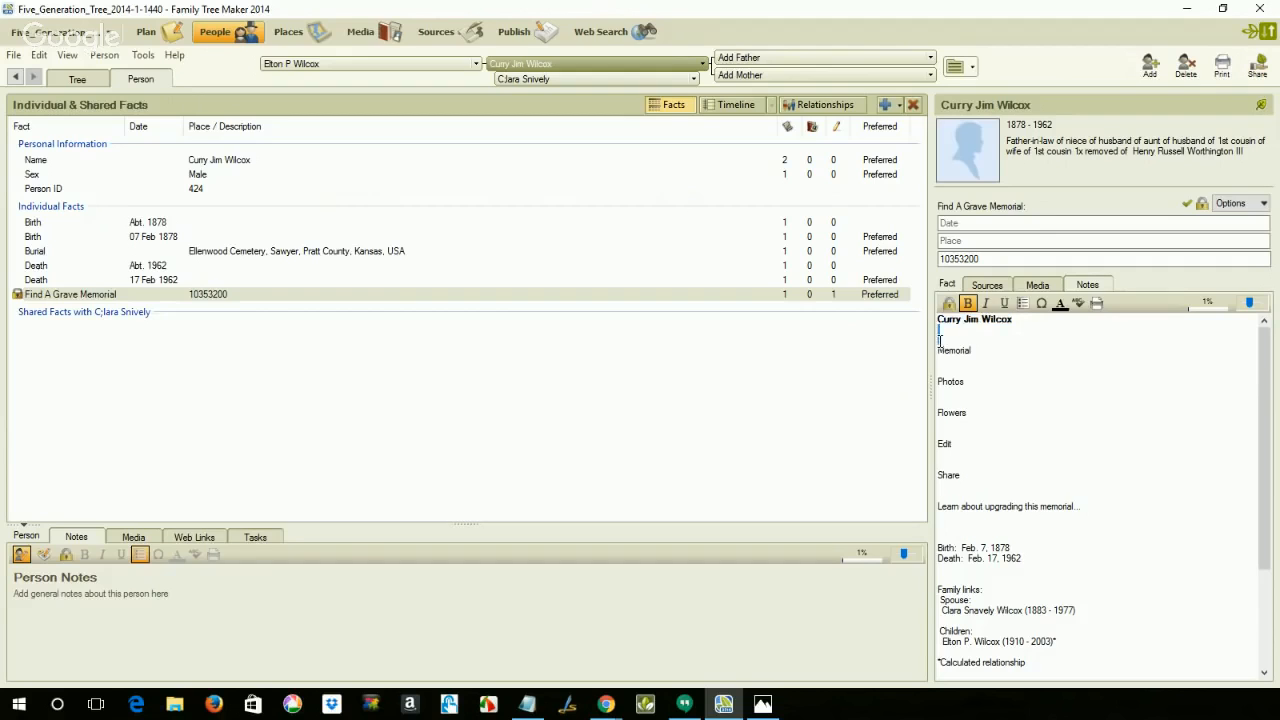
drag(940, 340, 941, 528)
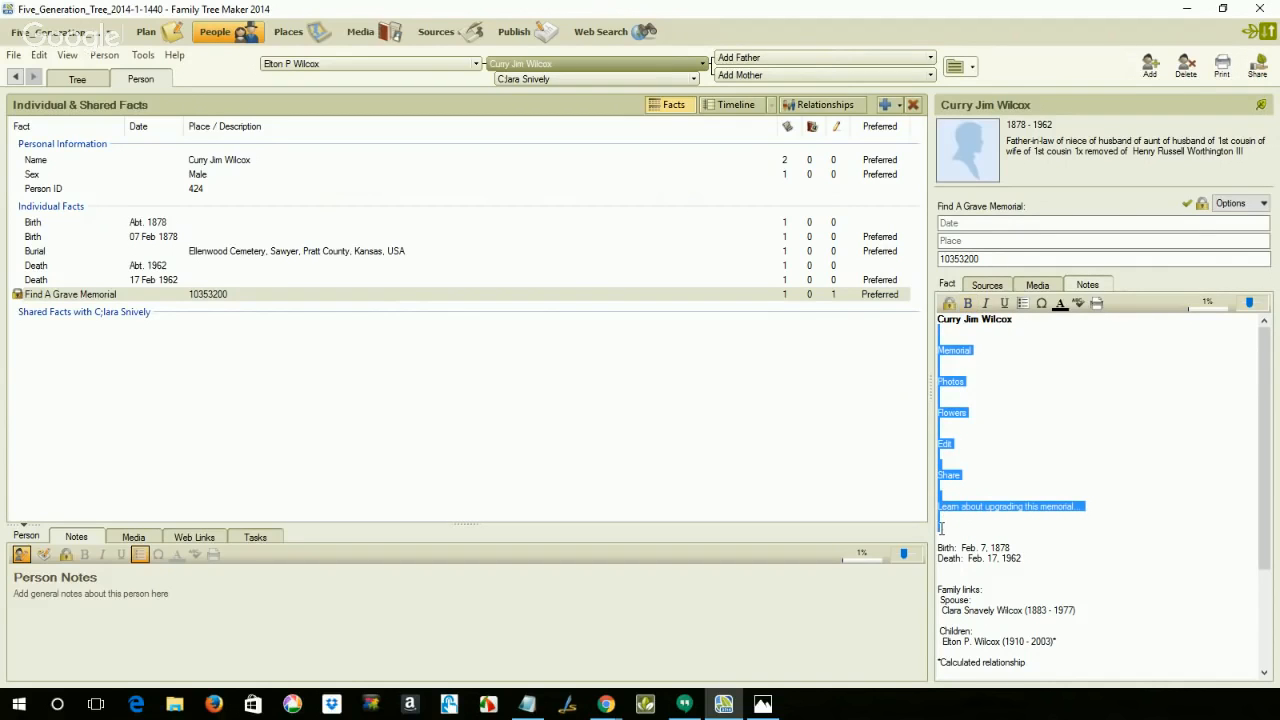
key(Delete)
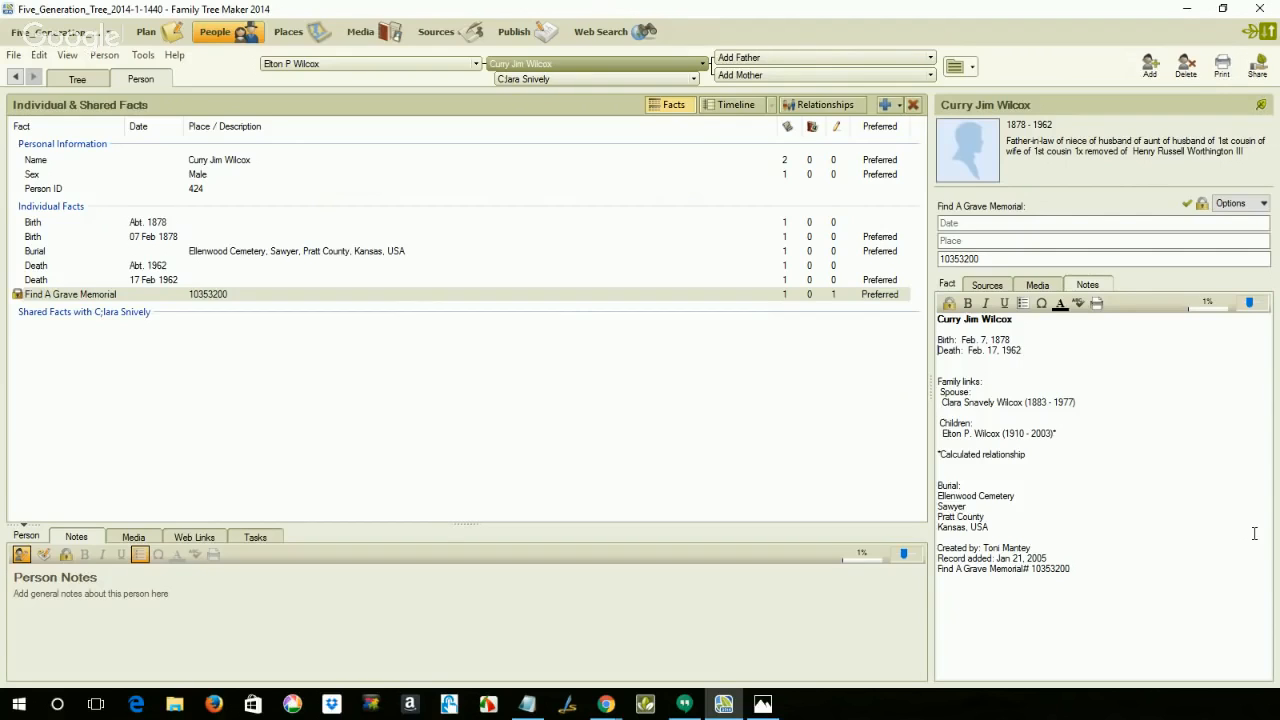
Step: Tidy the note spacing with one blank line between Birth and Death and no extra blank lines above Family links and Burial
key(Down)
key(Delete)
text(D)
key(Return)
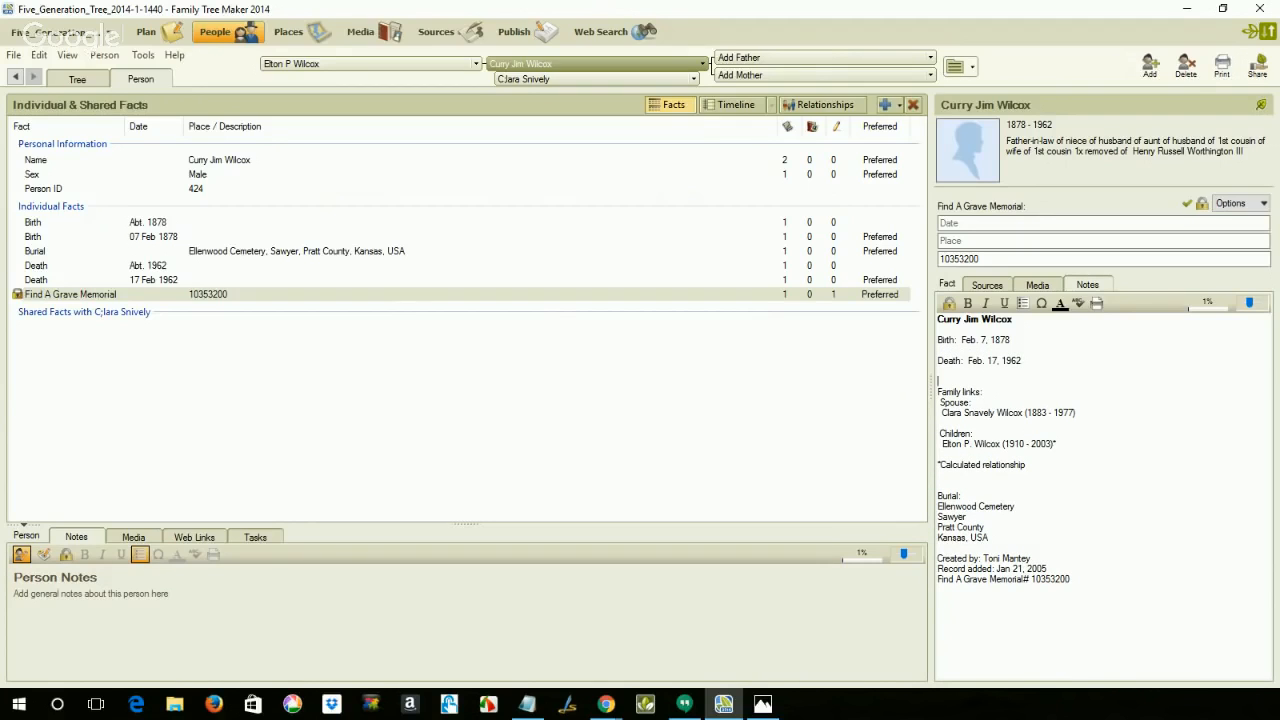
key(Delete)
key(Down)
key(Down)
key(Down)
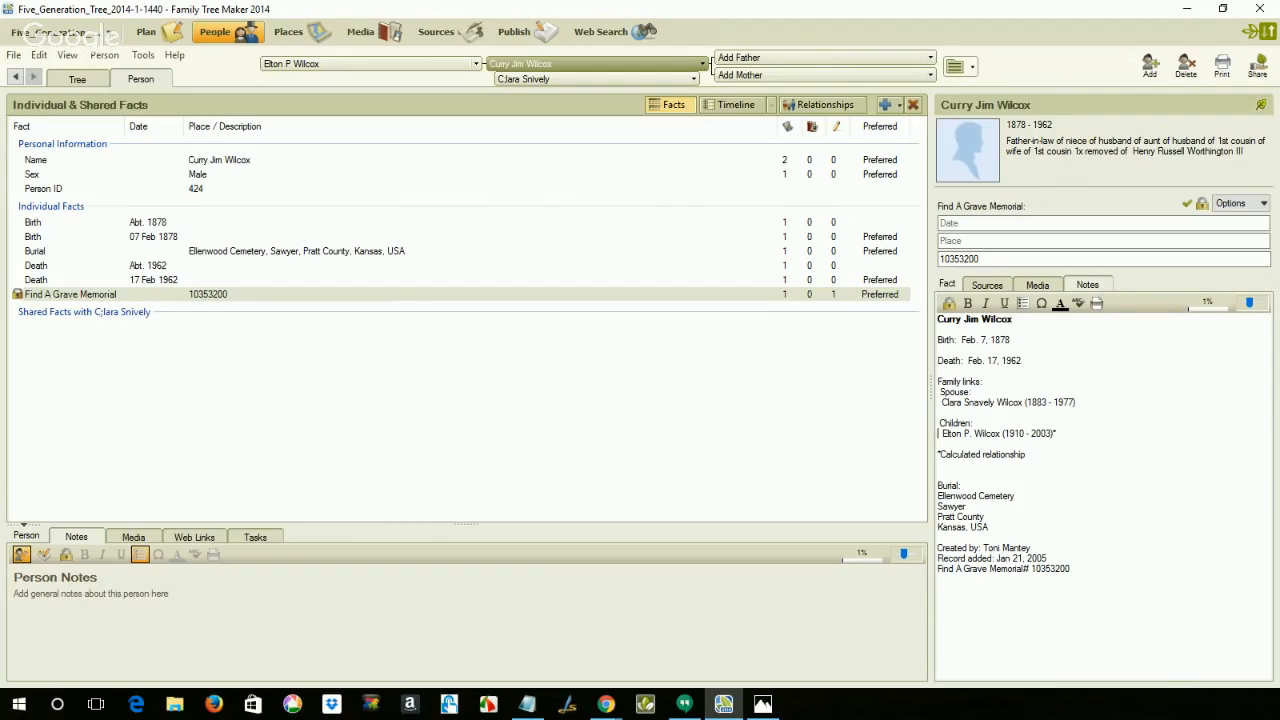
key(Down)
key(Down)
key(Down)
key(Delete)
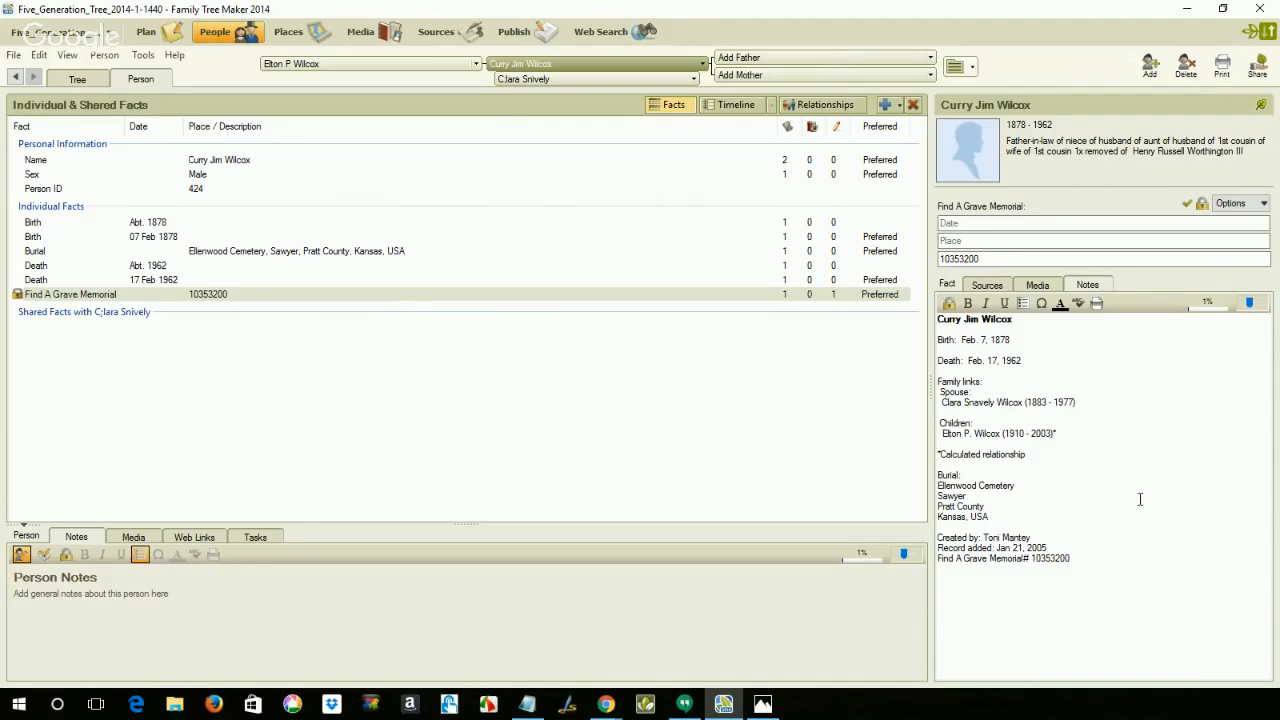
Step: Recheck the Find A Grave memorial page against the fact's notes and sources
click(583, 33)
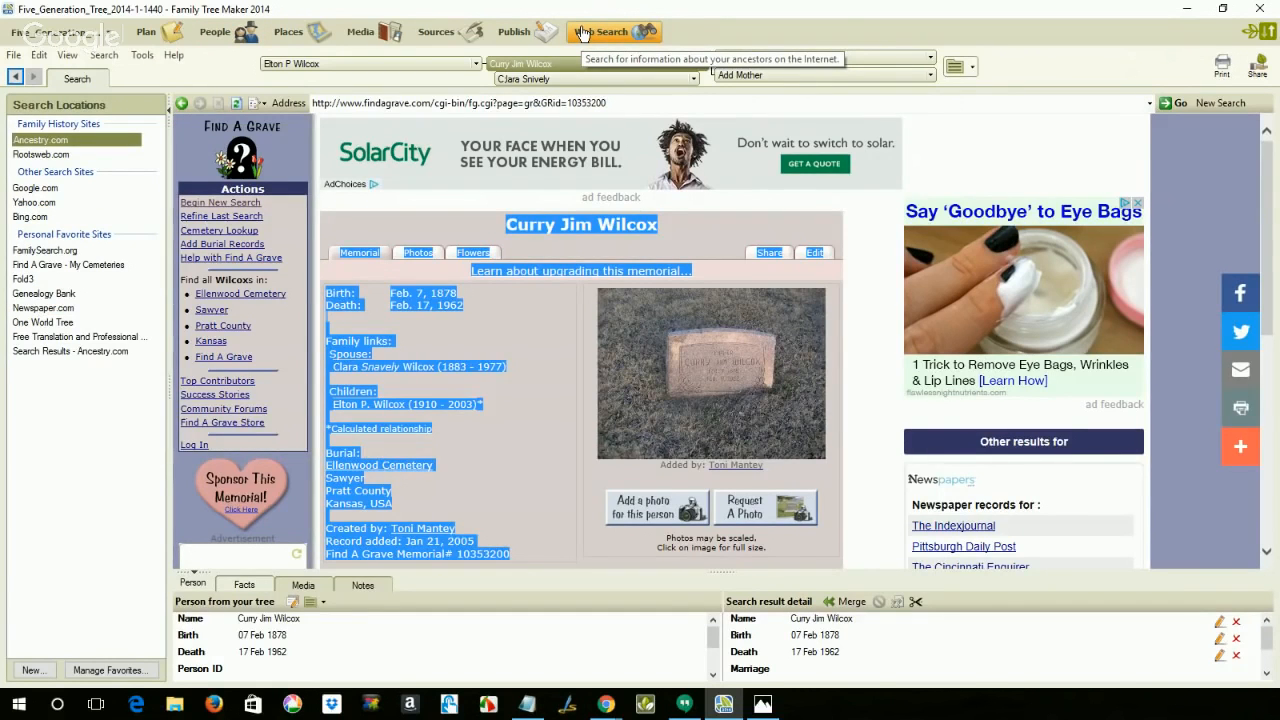
click(538, 319)
scroll(538, 319, down, 1)
scroll(538, 319, up, 1)
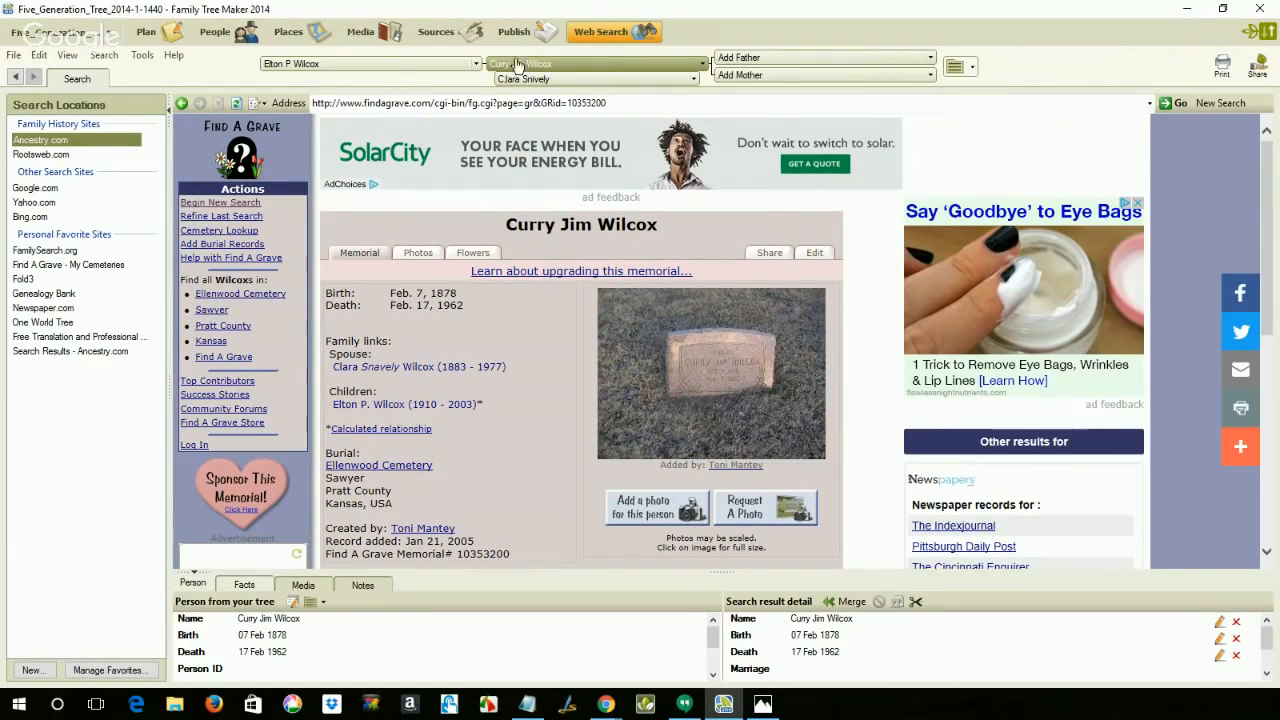
click(219, 35)
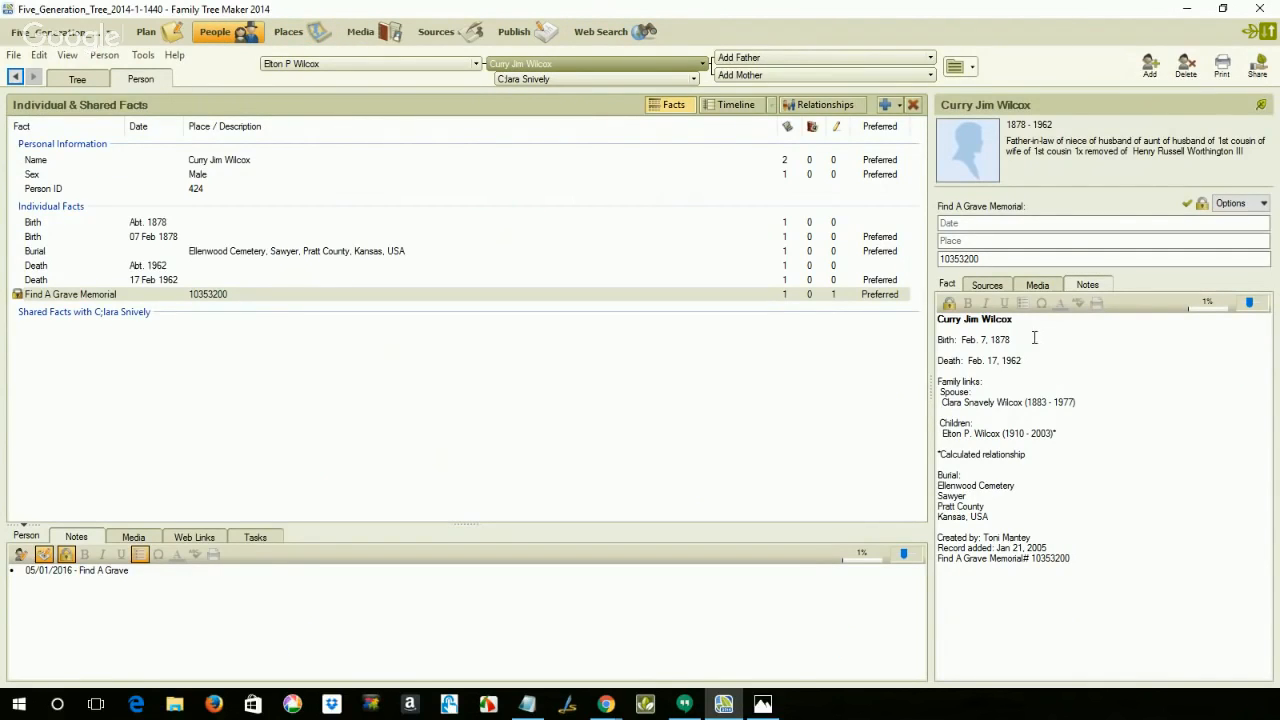
click(986, 286)
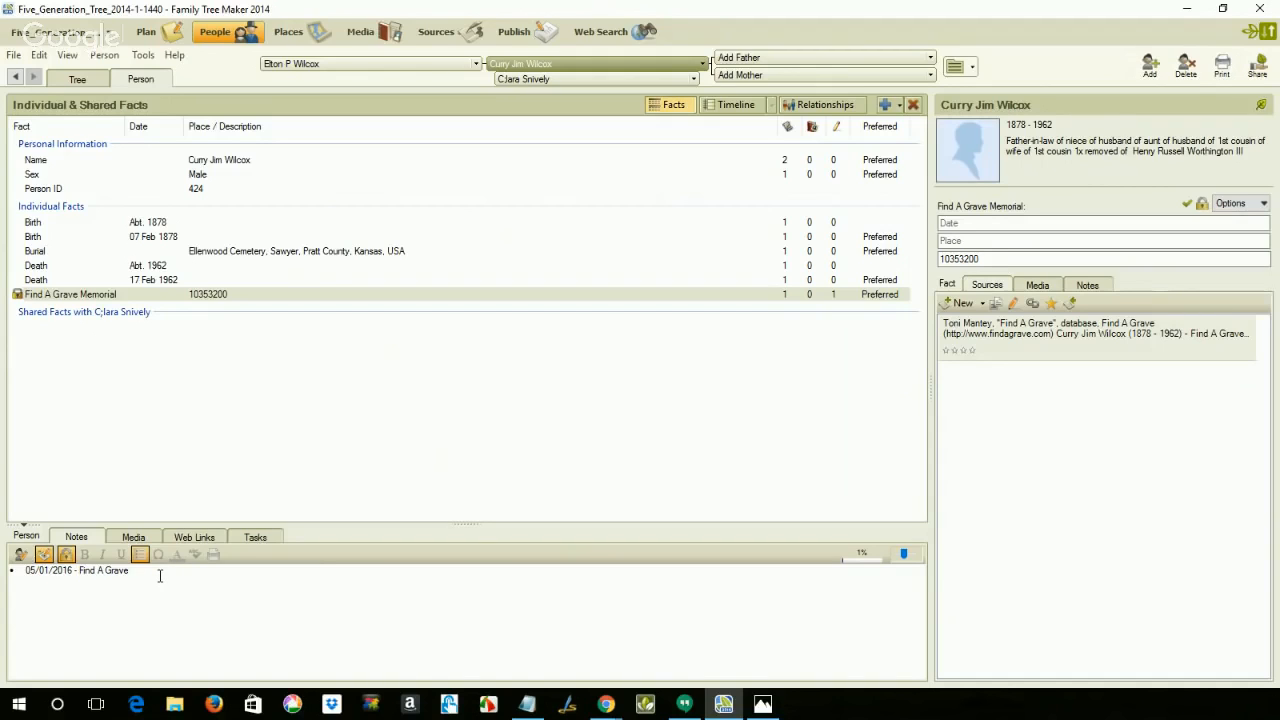
Step: Add the bullet "05/02/2016 - Find A Grave" below the existing entry in the person's research notes
drag(136, 571, 28, 573)
key(ctrl+c)
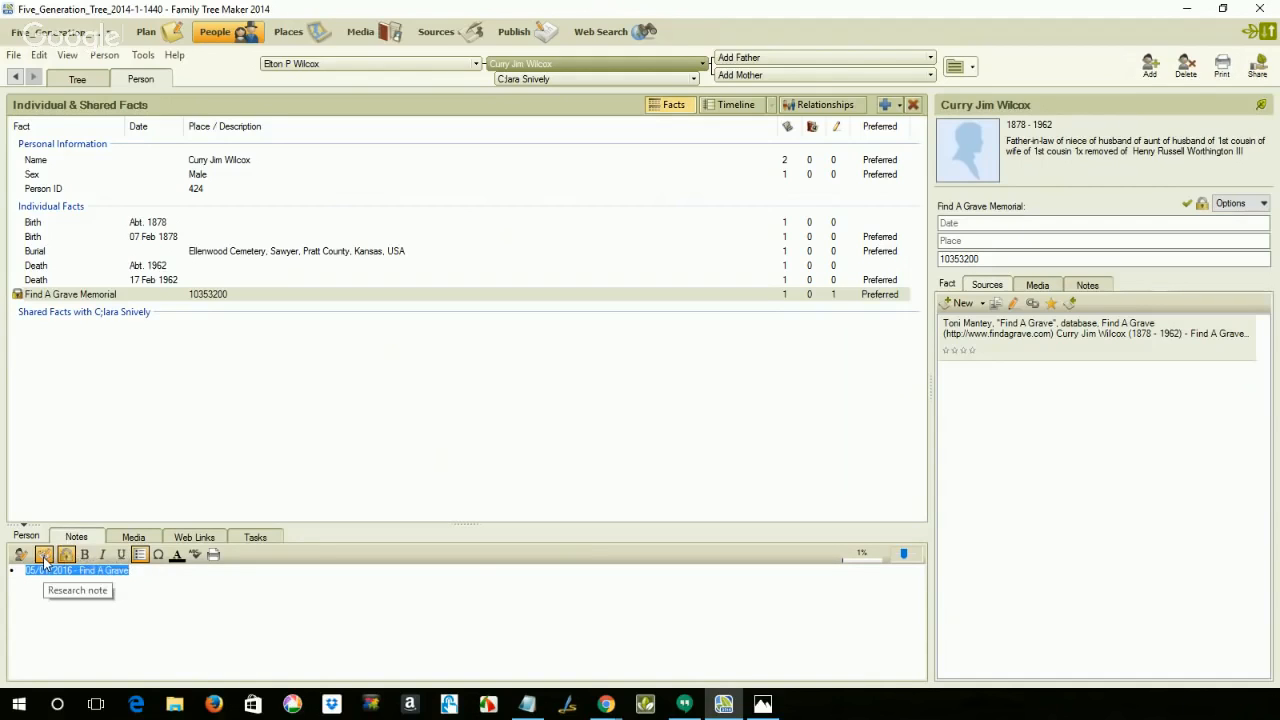
click(136, 572)
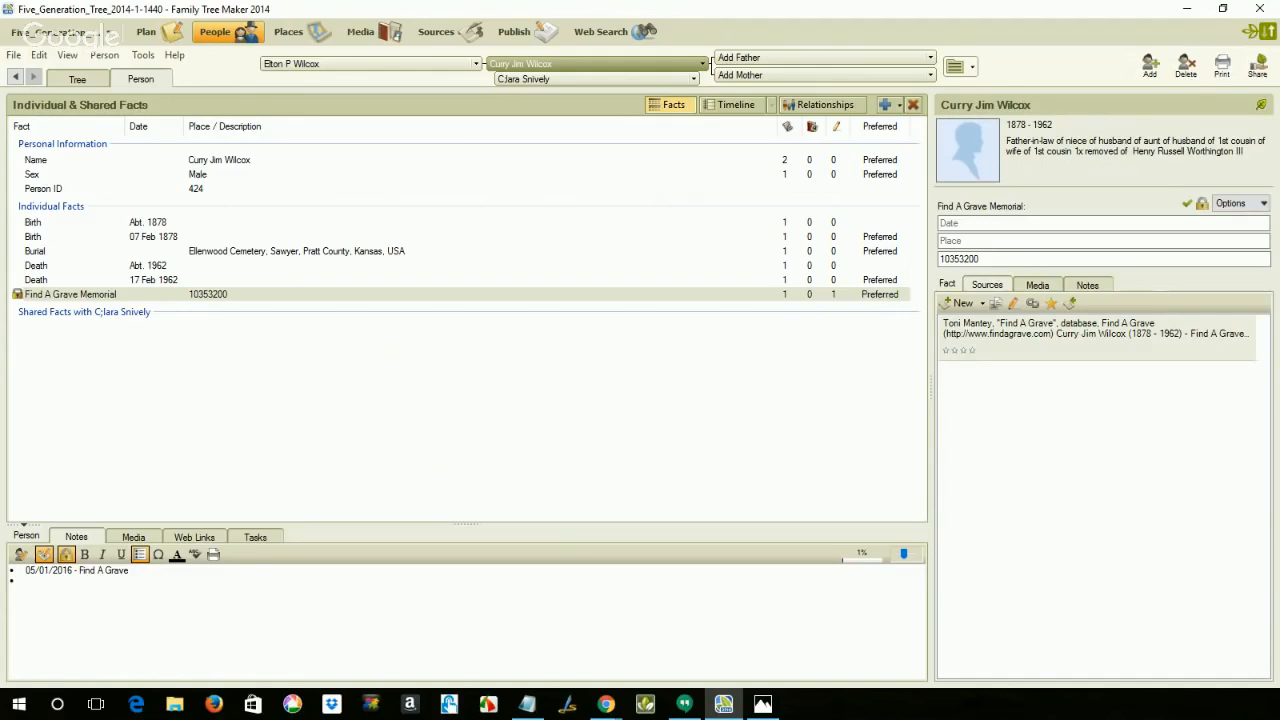
key(ctrl+v)
key(BackSpace)
text(2)
drag(131, 580, 26, 580)
key(ctrl+c)
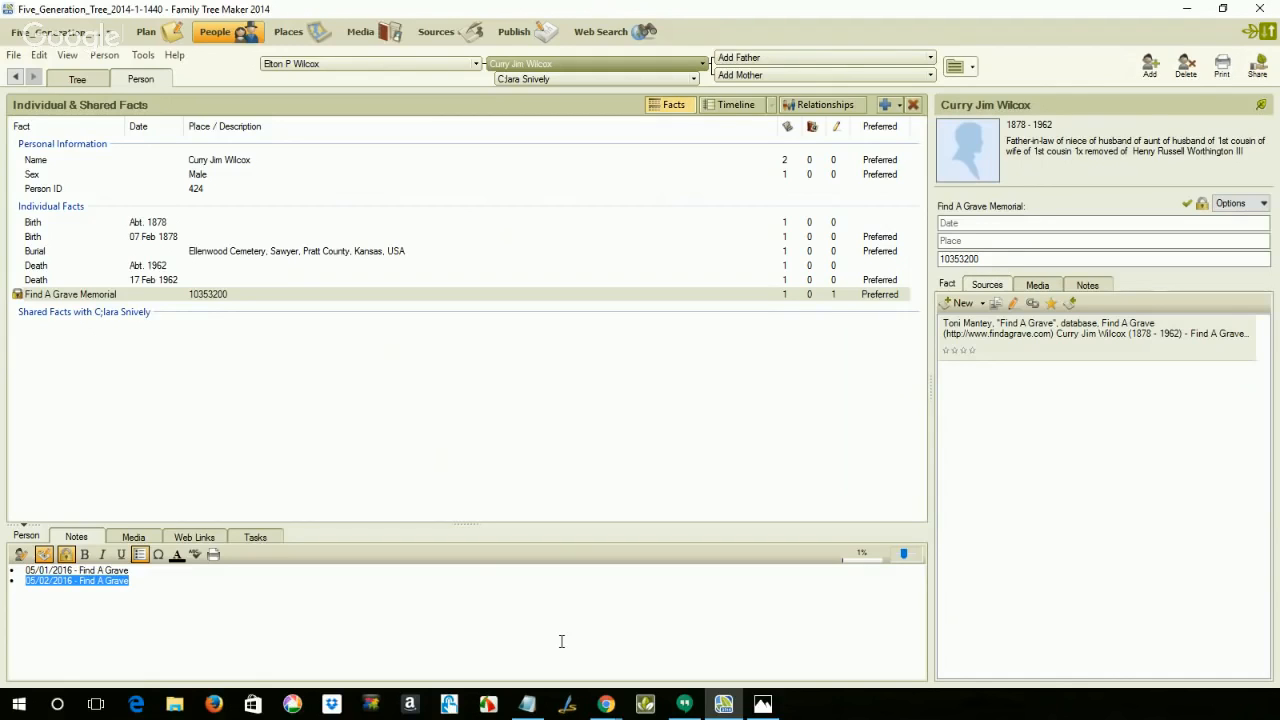
Step: Check the sources attached to the person's Name fact and return to the memorial web page
click(830, 159)
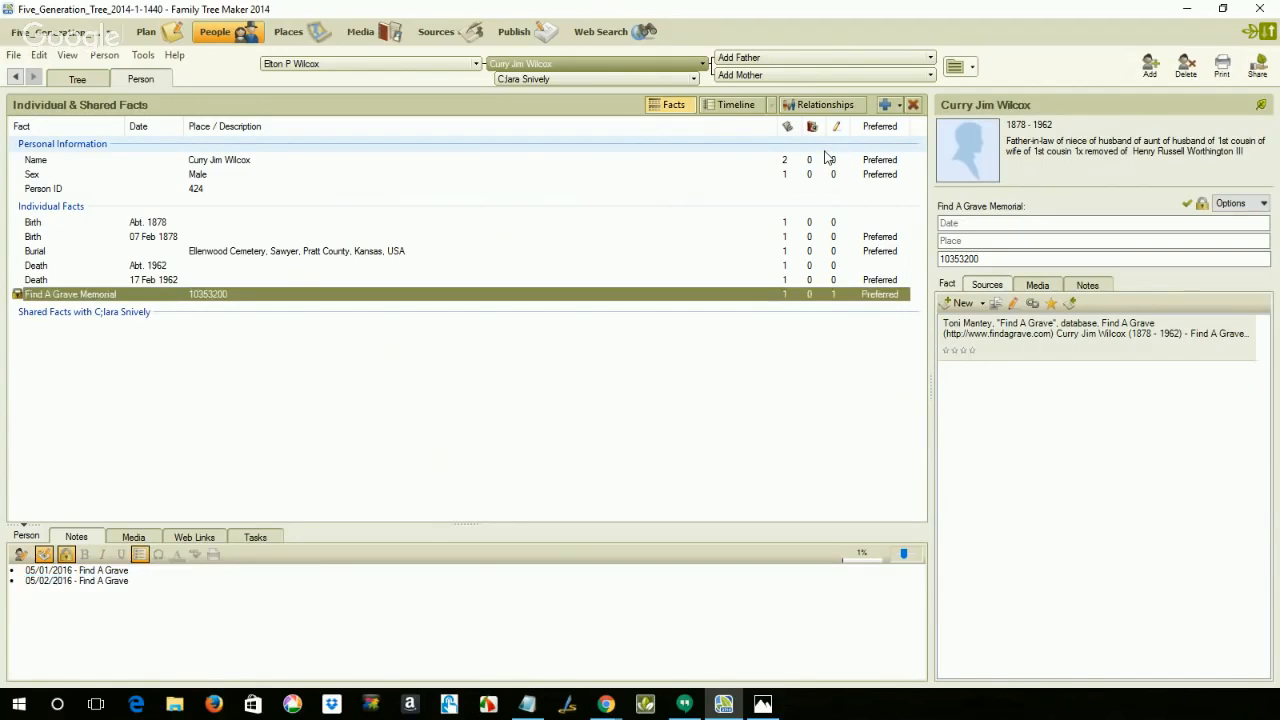
click(818, 165)
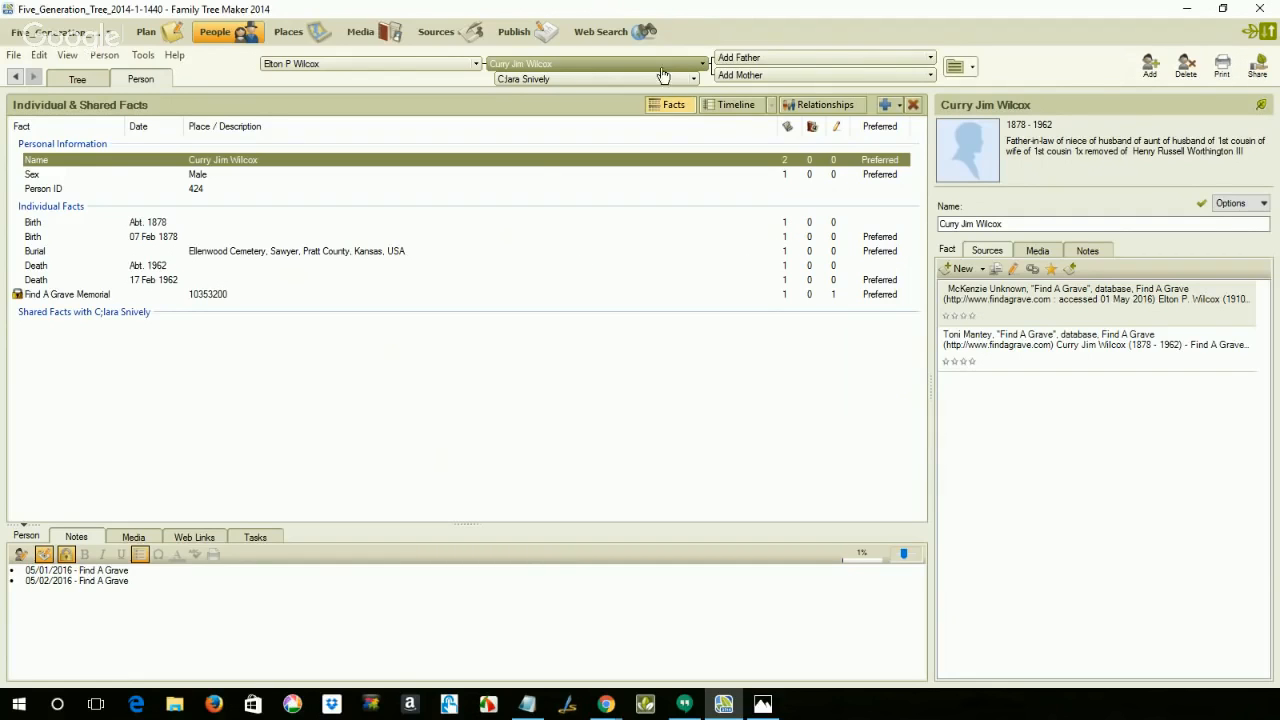
click(603, 40)
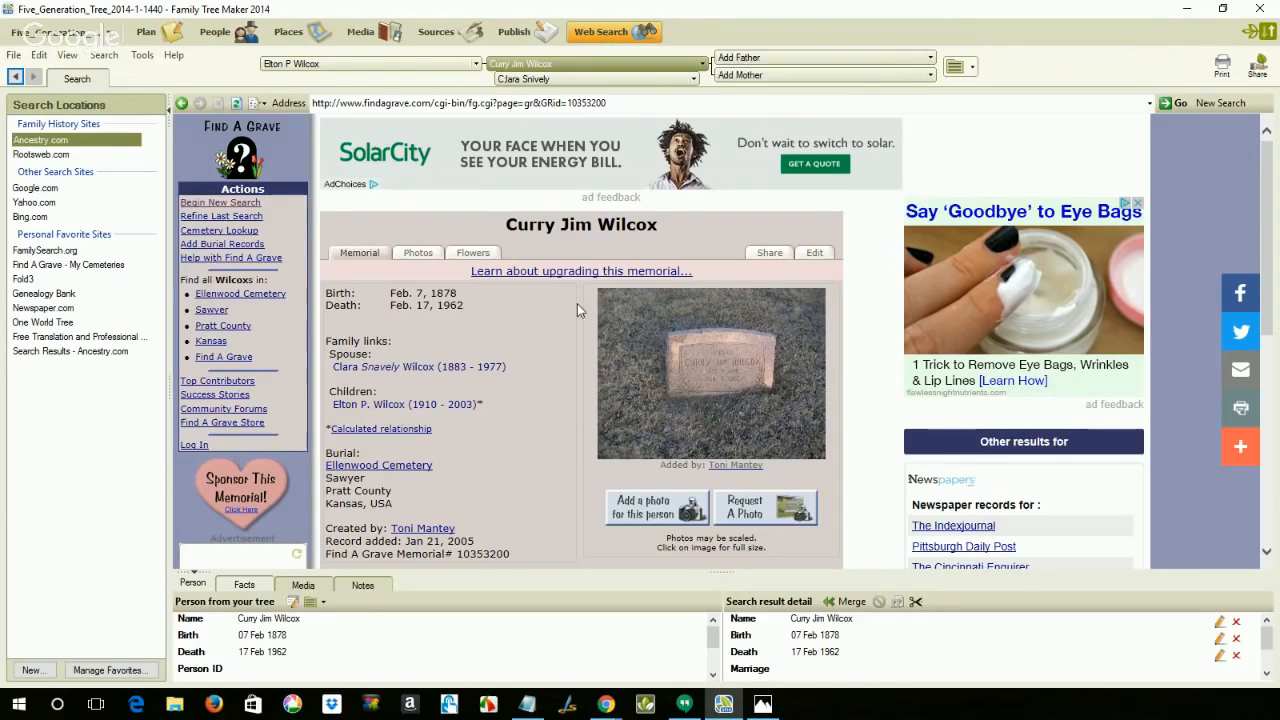
Step: Compare the spouse's name and dates on the Find A Grave memorial page with the facts recorded for the wife
scroll(577, 303, down, 1)
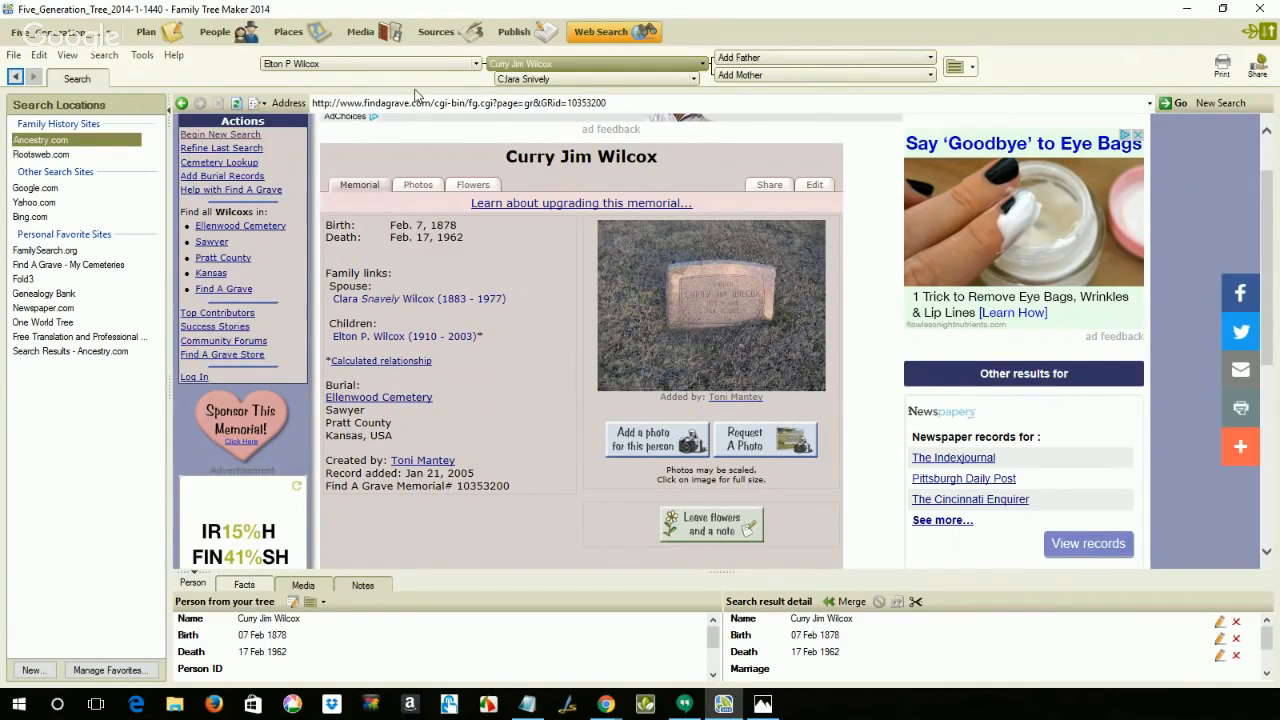
click(213, 36)
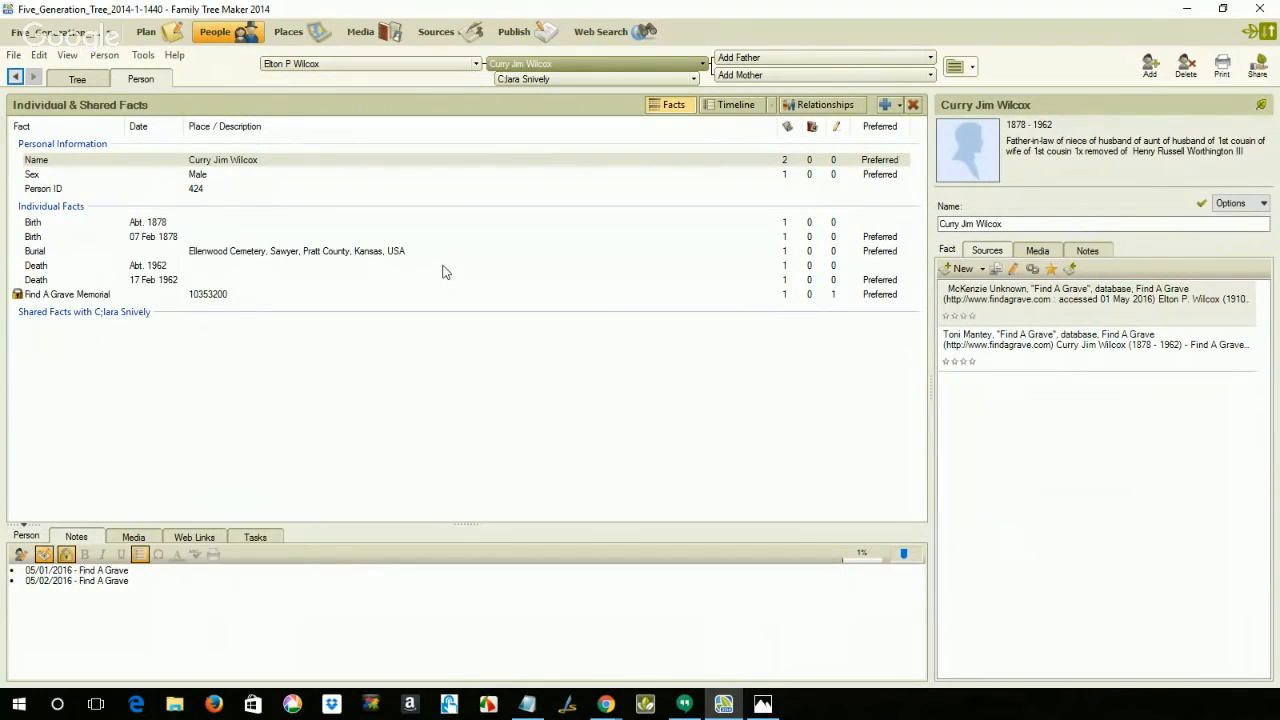
click(560, 80)
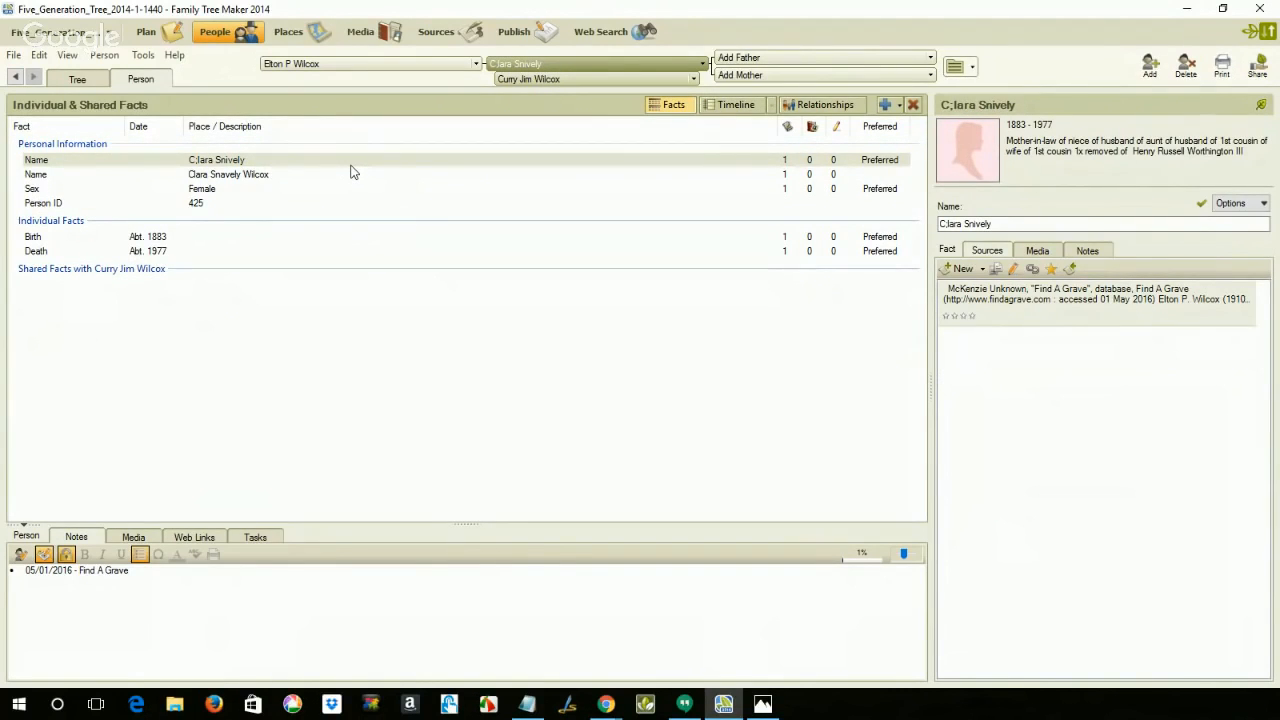
click(271, 178)
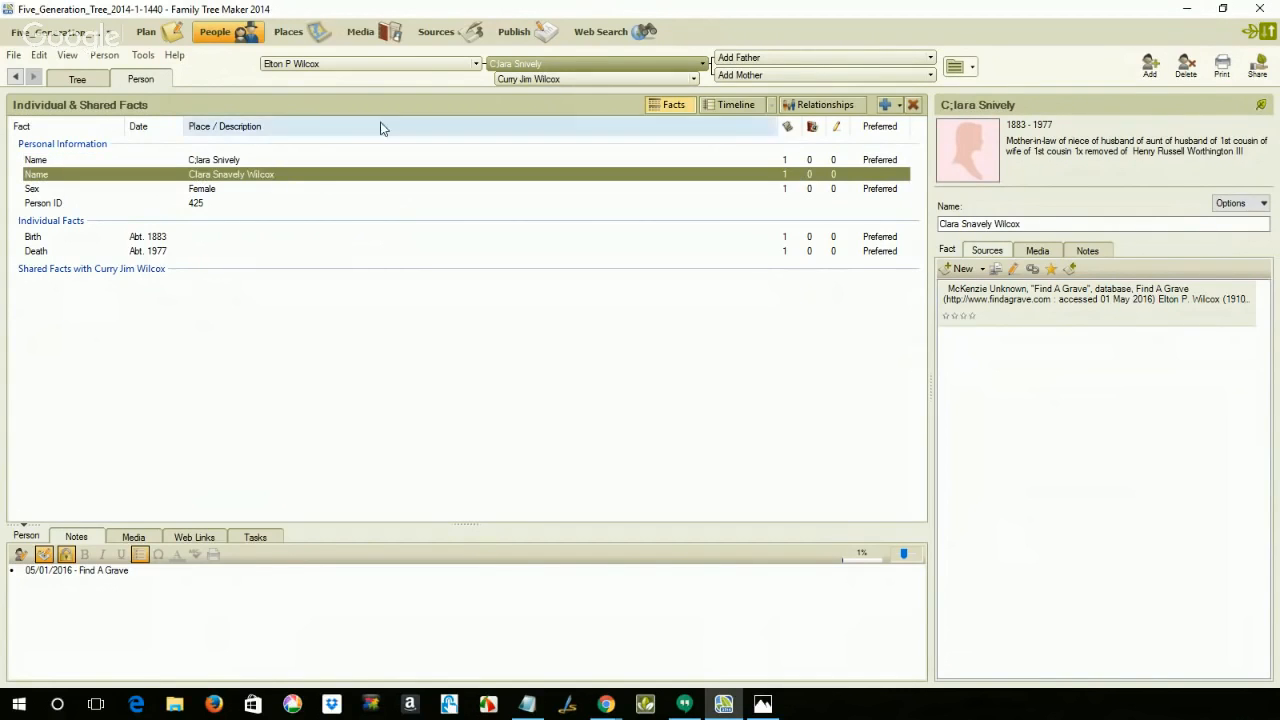
click(610, 34)
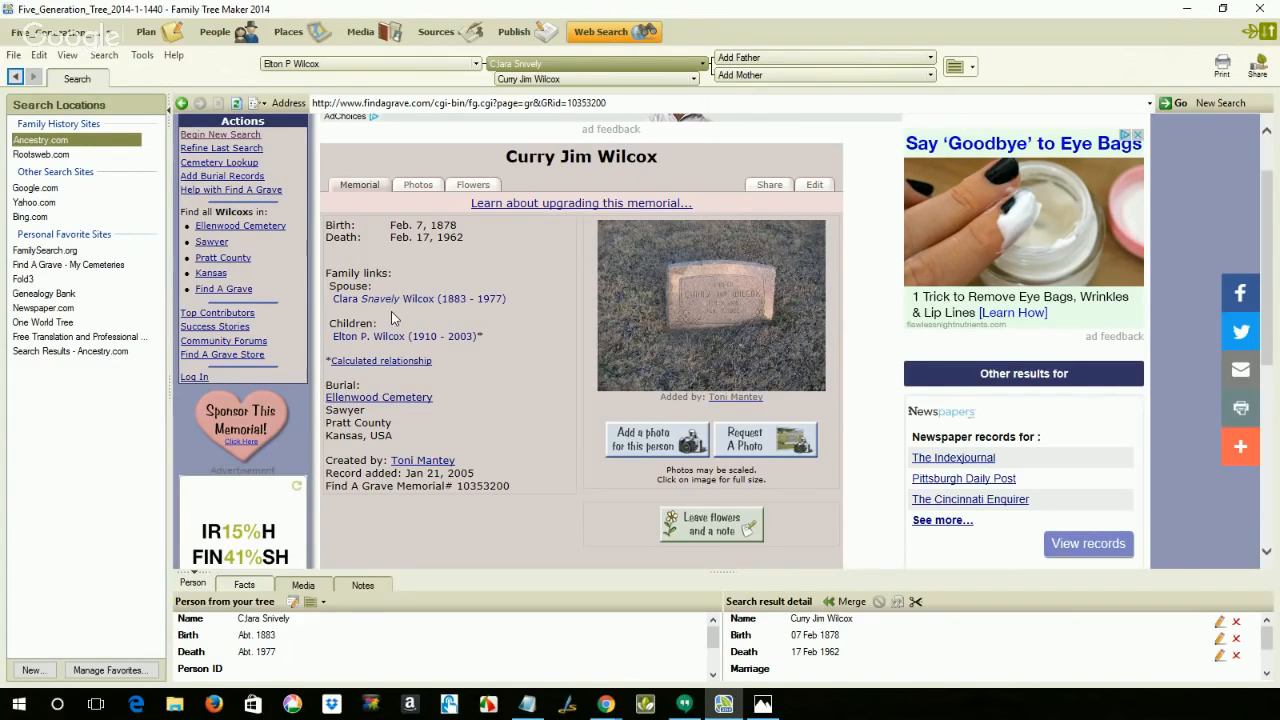
click(245, 40)
click(365, 174)
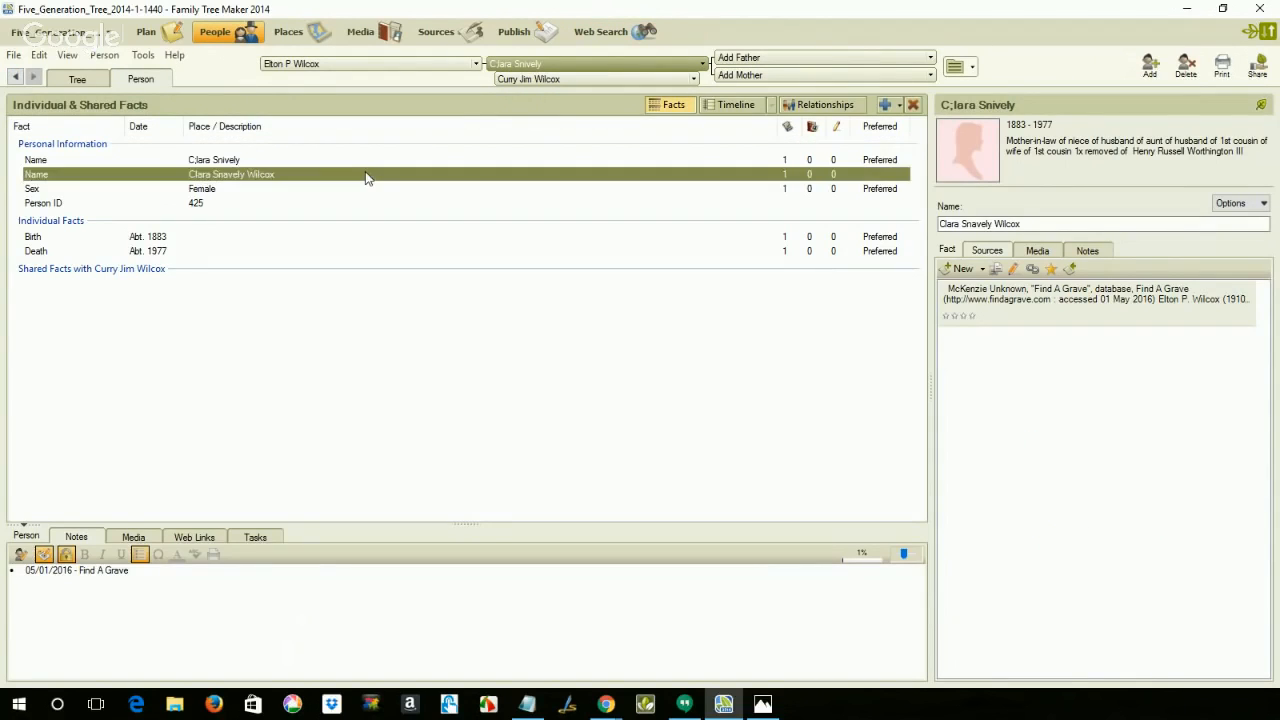
Step: Copy the source citation attached to the husband's Find A Grave Memorial fact
click(560, 84)
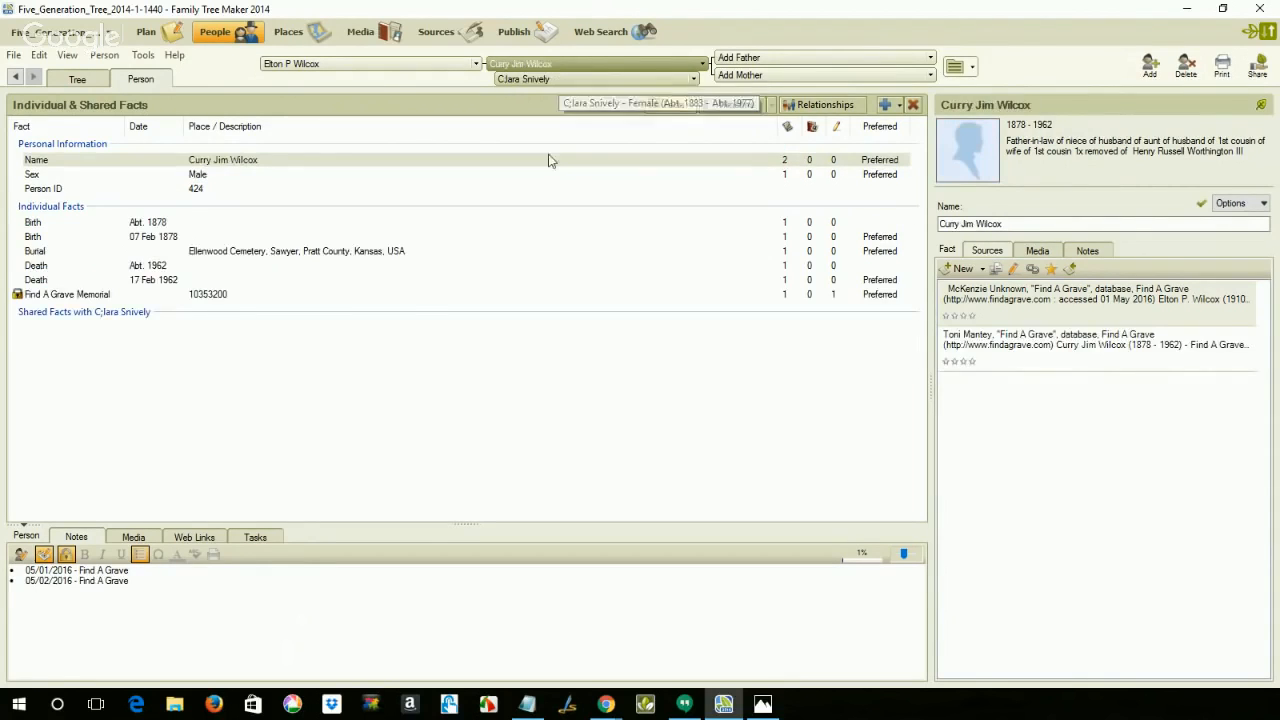
click(850, 298)
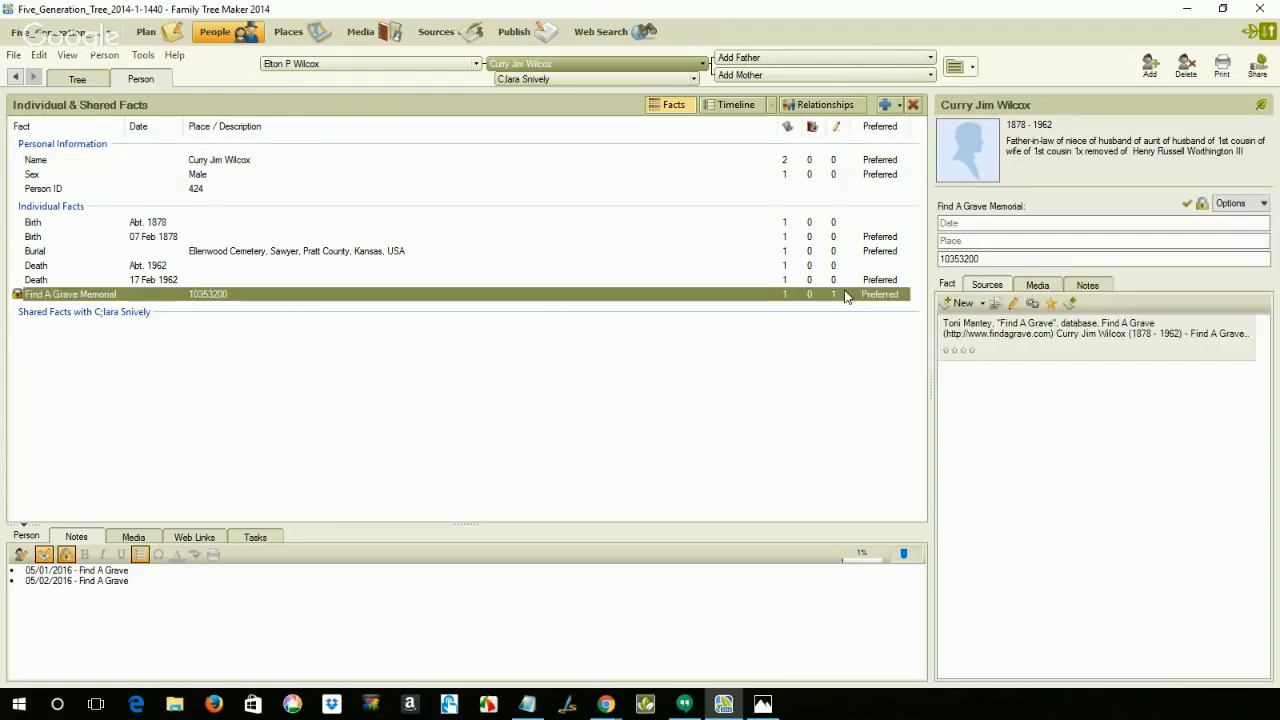
click(1004, 330)
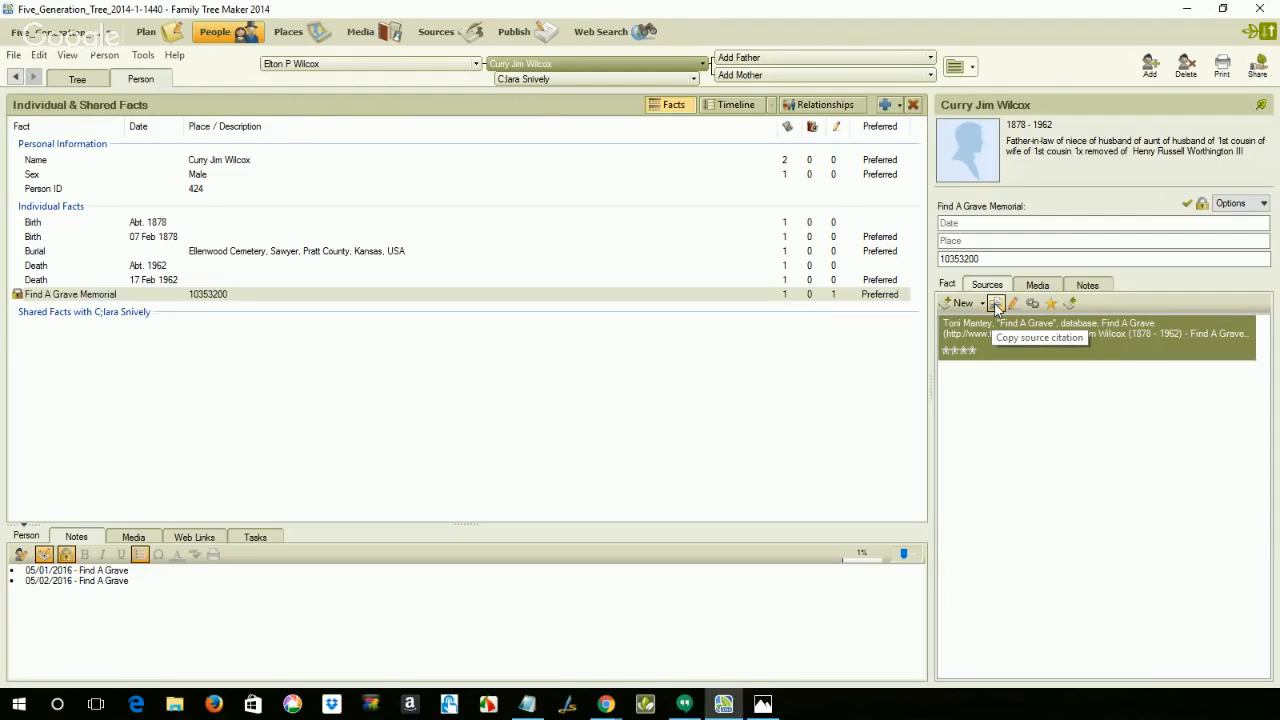
click(996, 306)
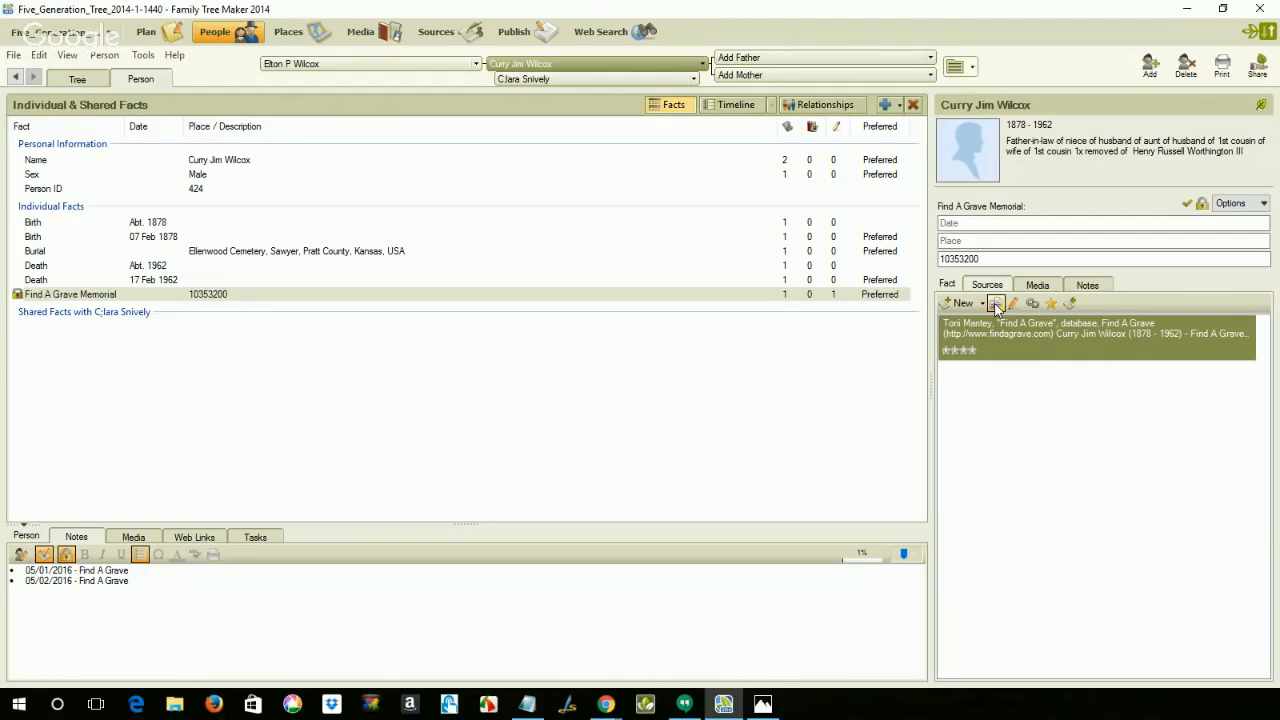
Step: Paste a link to the copied source citation onto the wife's alternate, non-preferred Name fact
click(580, 83)
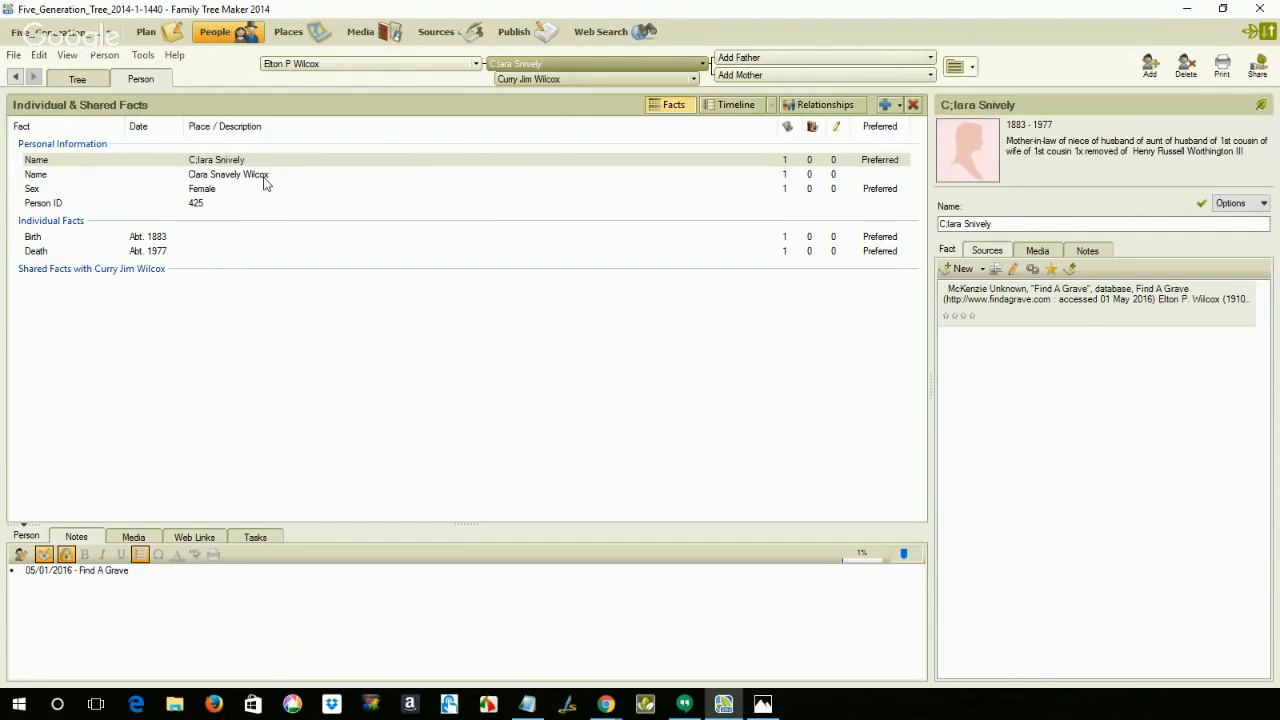
click(266, 177)
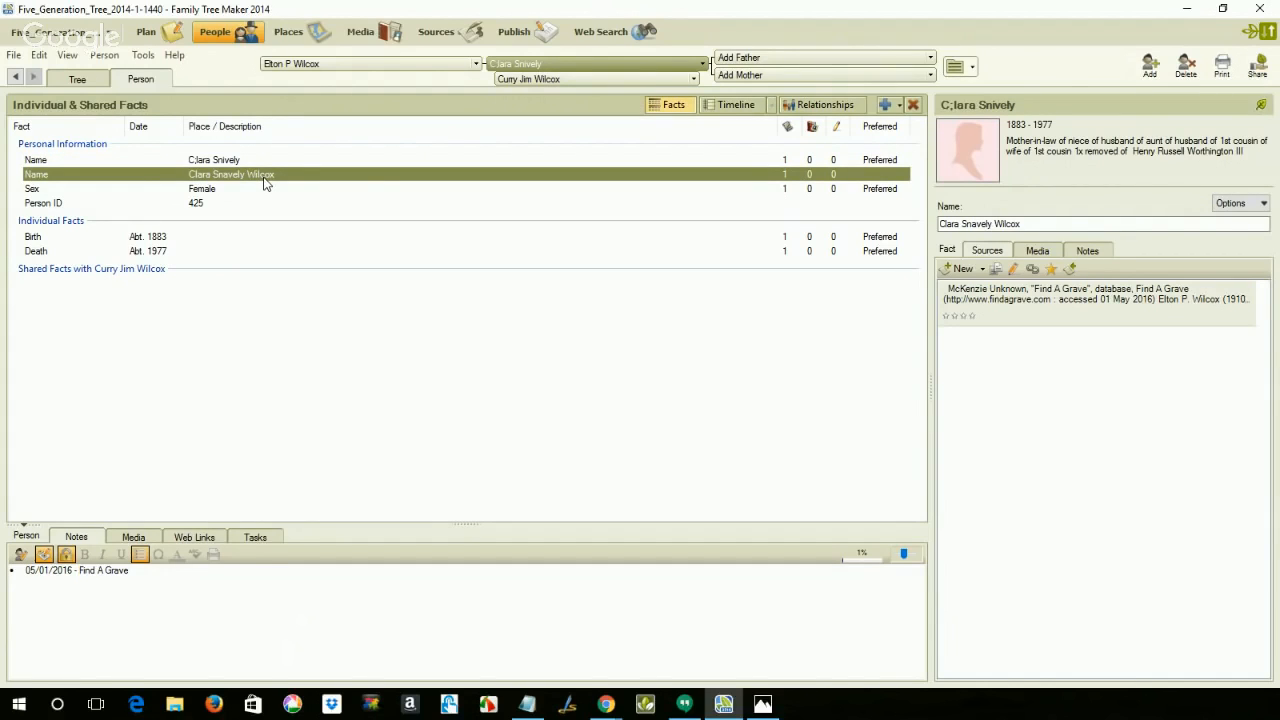
click(982, 272)
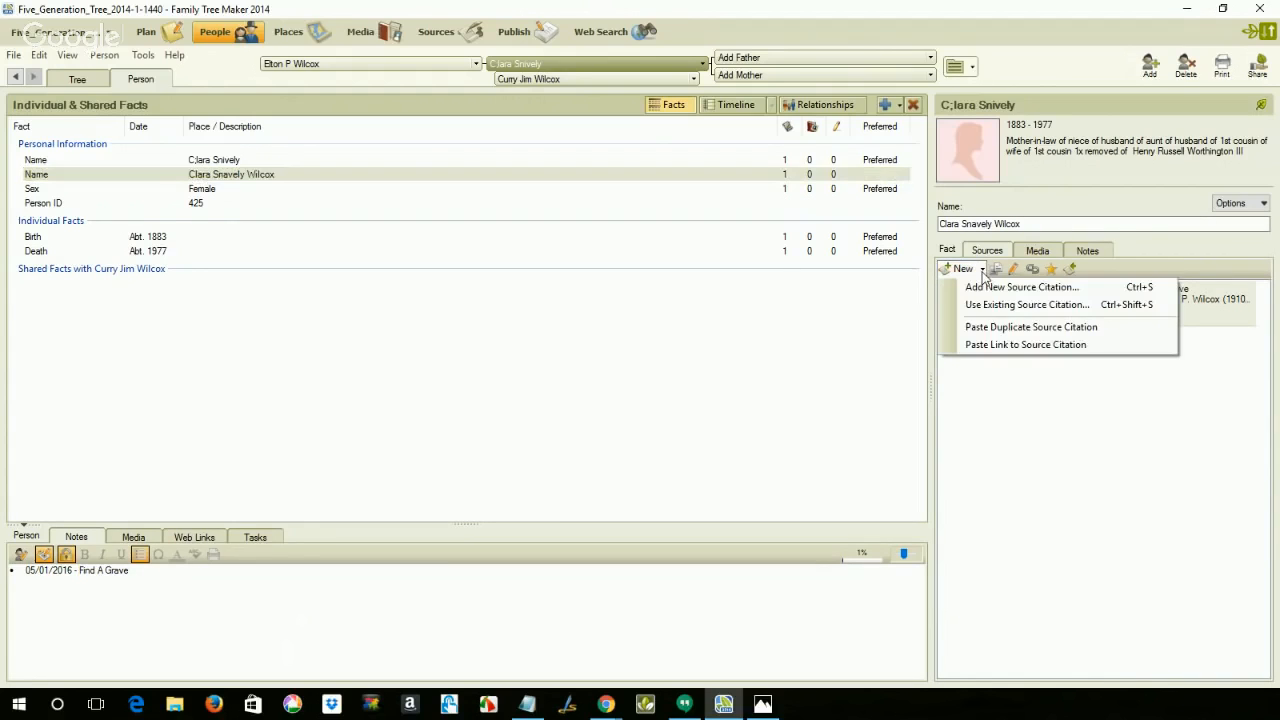
click(997, 345)
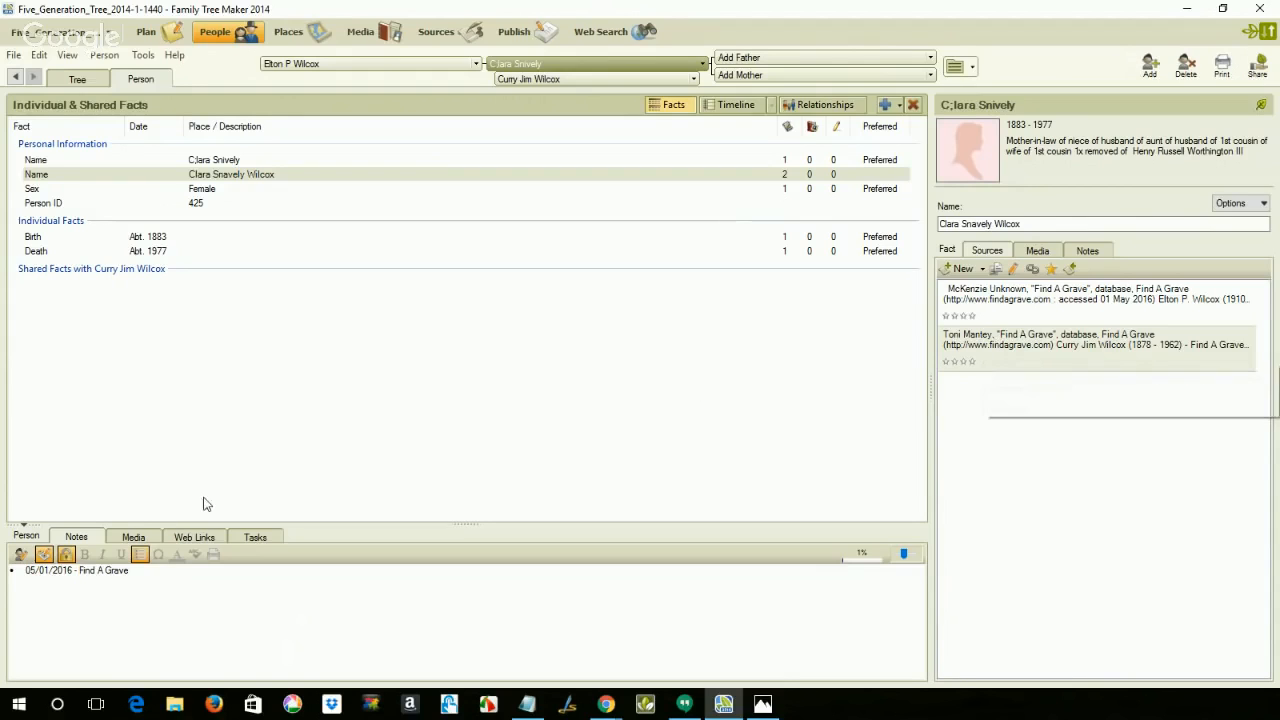
Step: Add the bullet "05/02/2016 - Find A Grave" below the existing entry in the wife's research notes
click(147, 574)
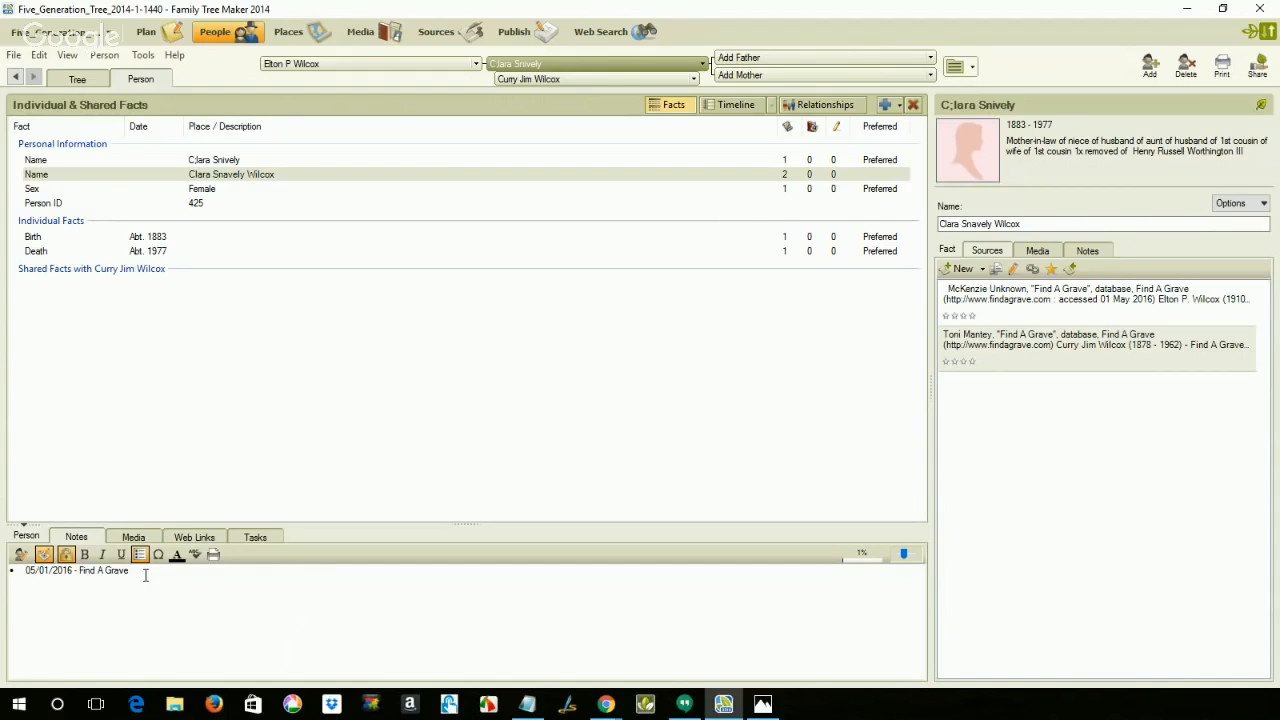
key(Return)
key(ctrl+v)
Step: Check the memorial page and paste a link to the copied citation onto the wife's Birth and Death facts
click(610, 40)
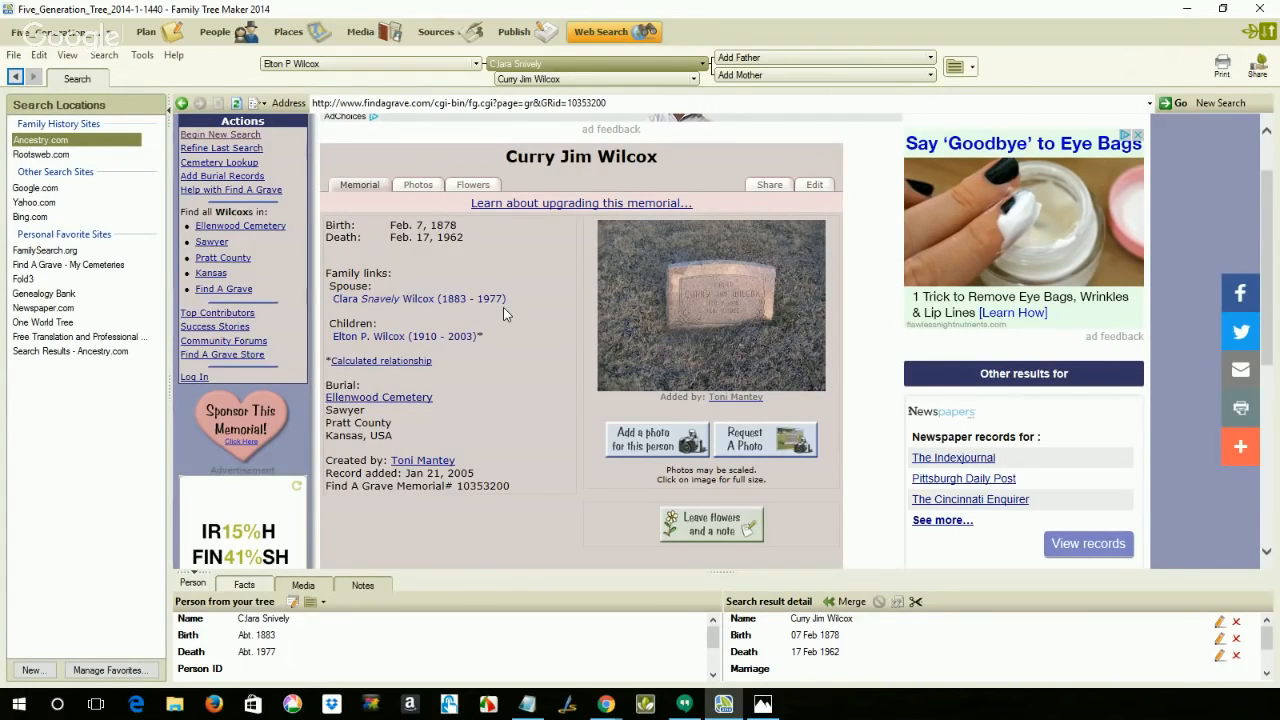
click(247, 40)
click(243, 238)
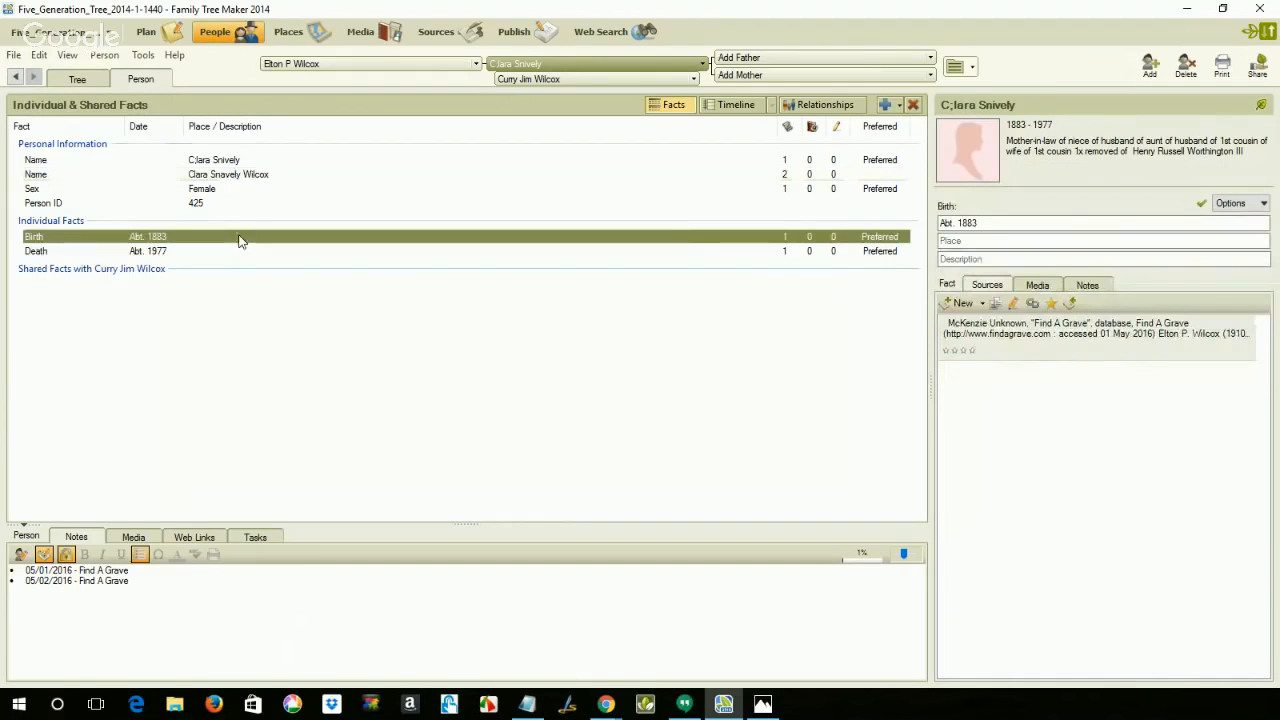
click(982, 304)
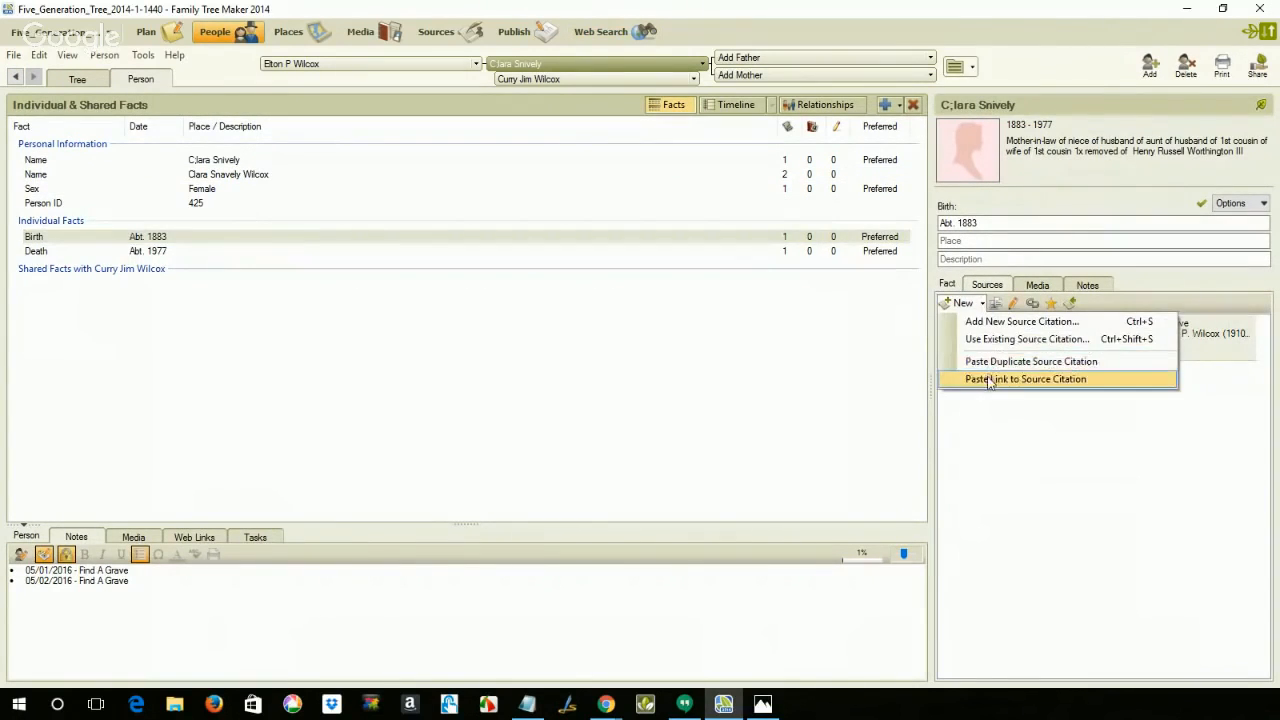
click(990, 379)
click(813, 251)
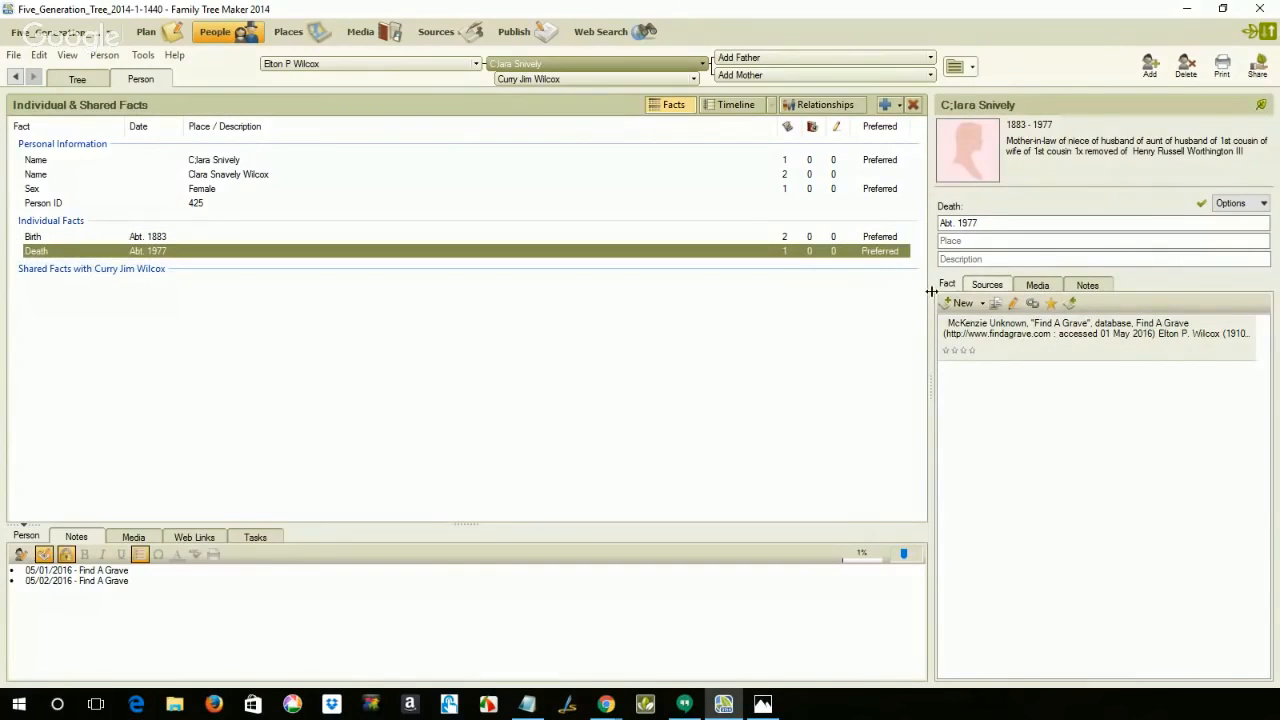
click(982, 304)
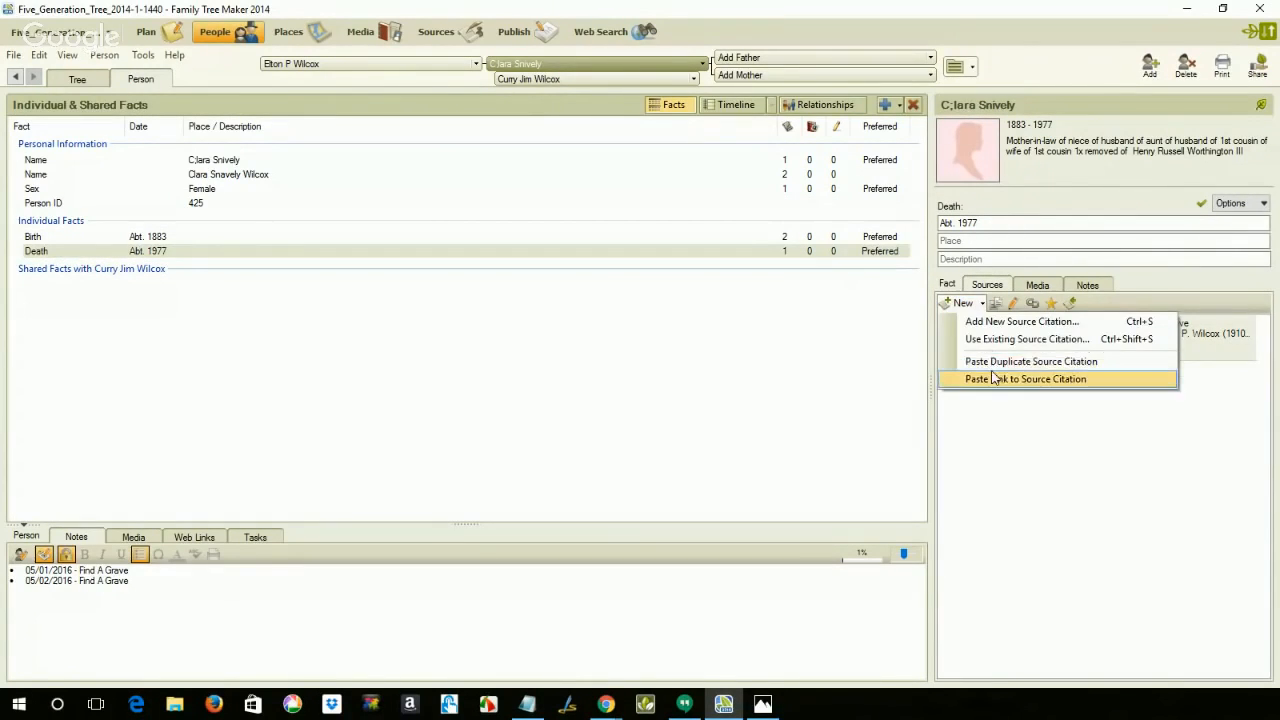
click(995, 380)
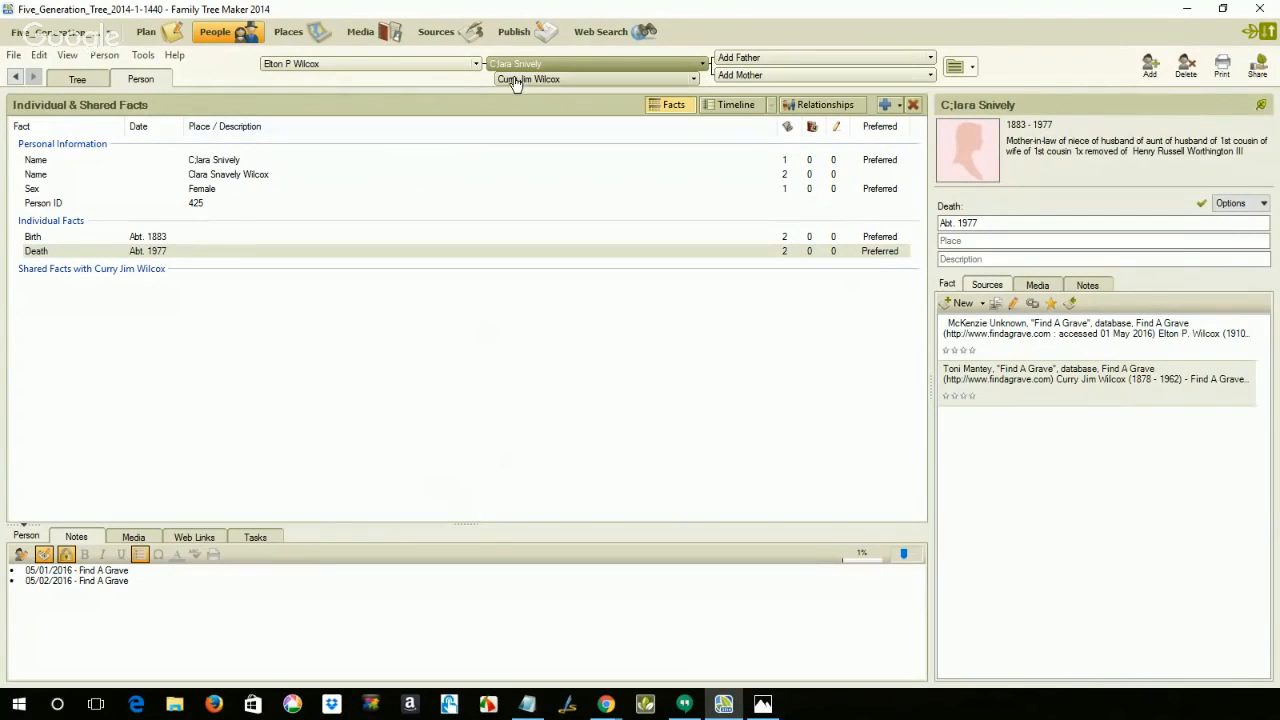
Step: Check the memorial's family links and paste a link to the copied citation onto the son's Name fact
click(590, 32)
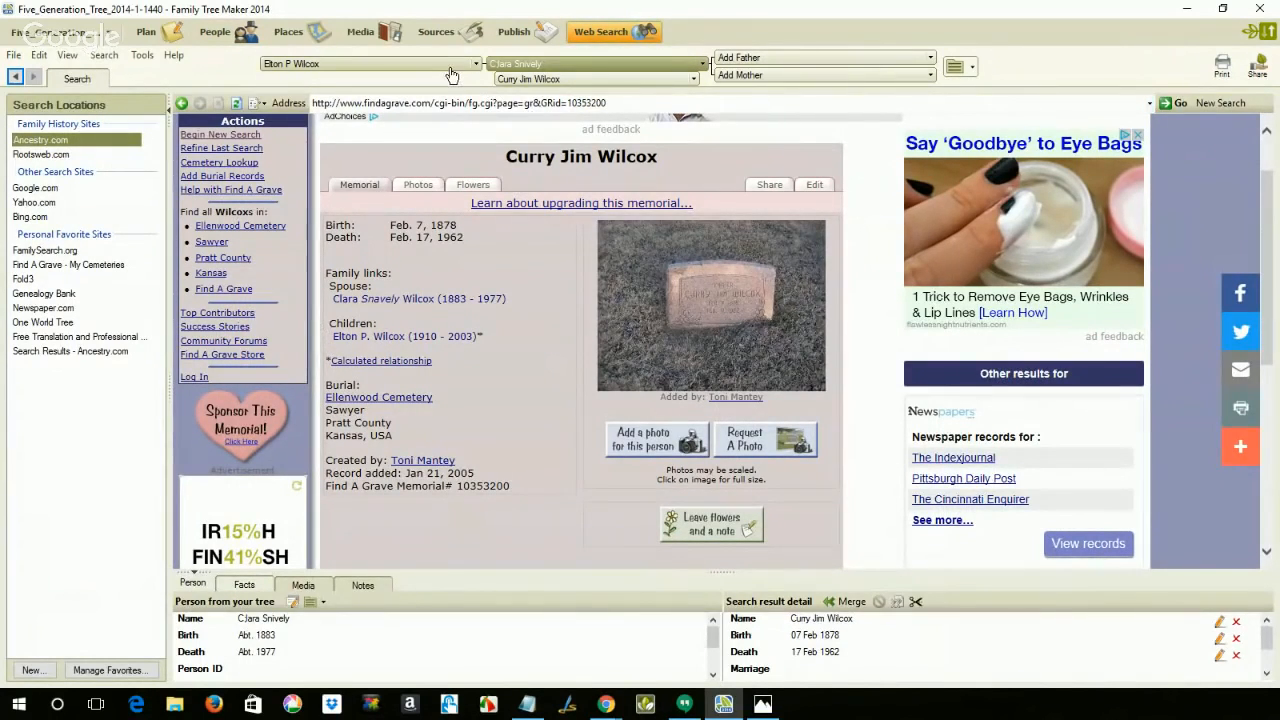
click(210, 33)
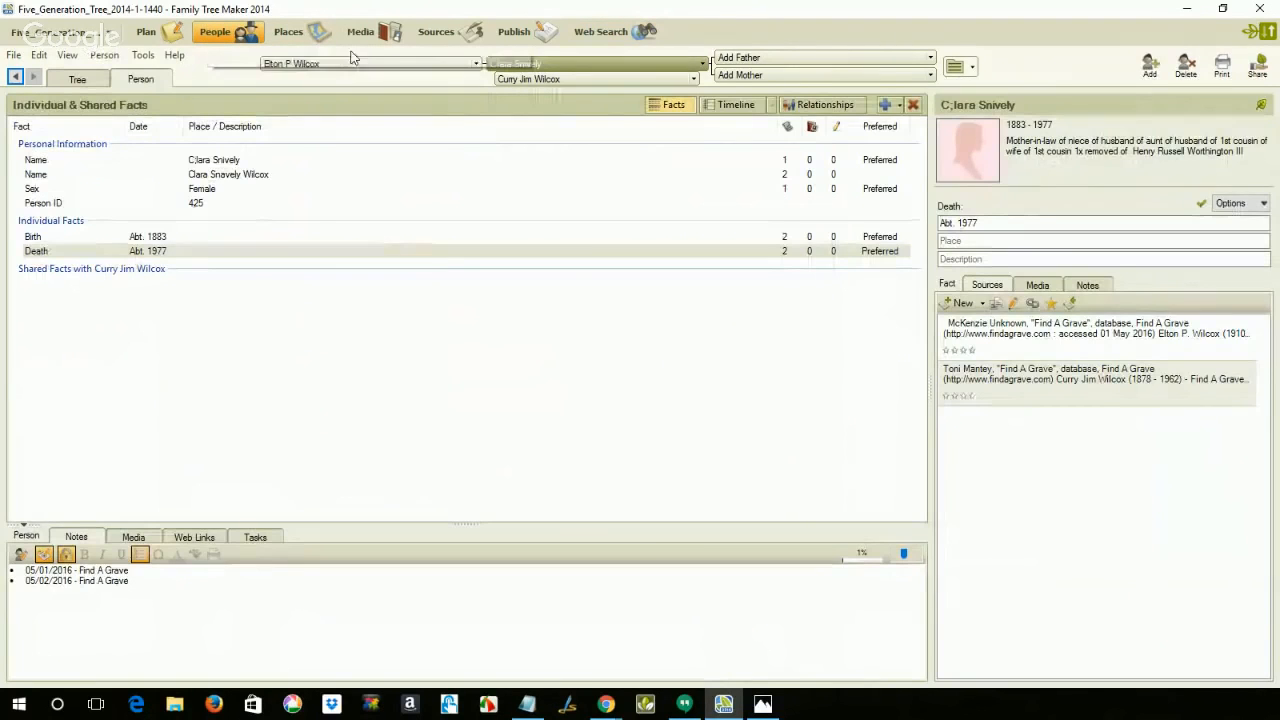
click(347, 64)
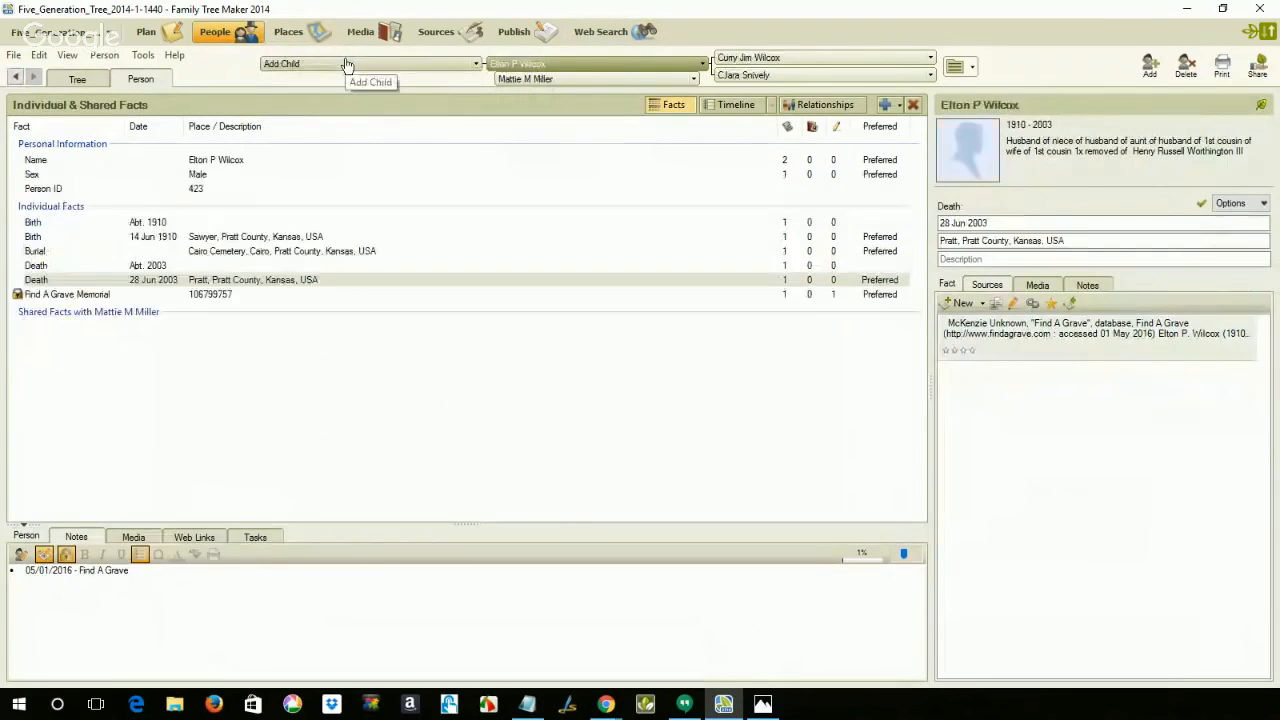
click(240, 160)
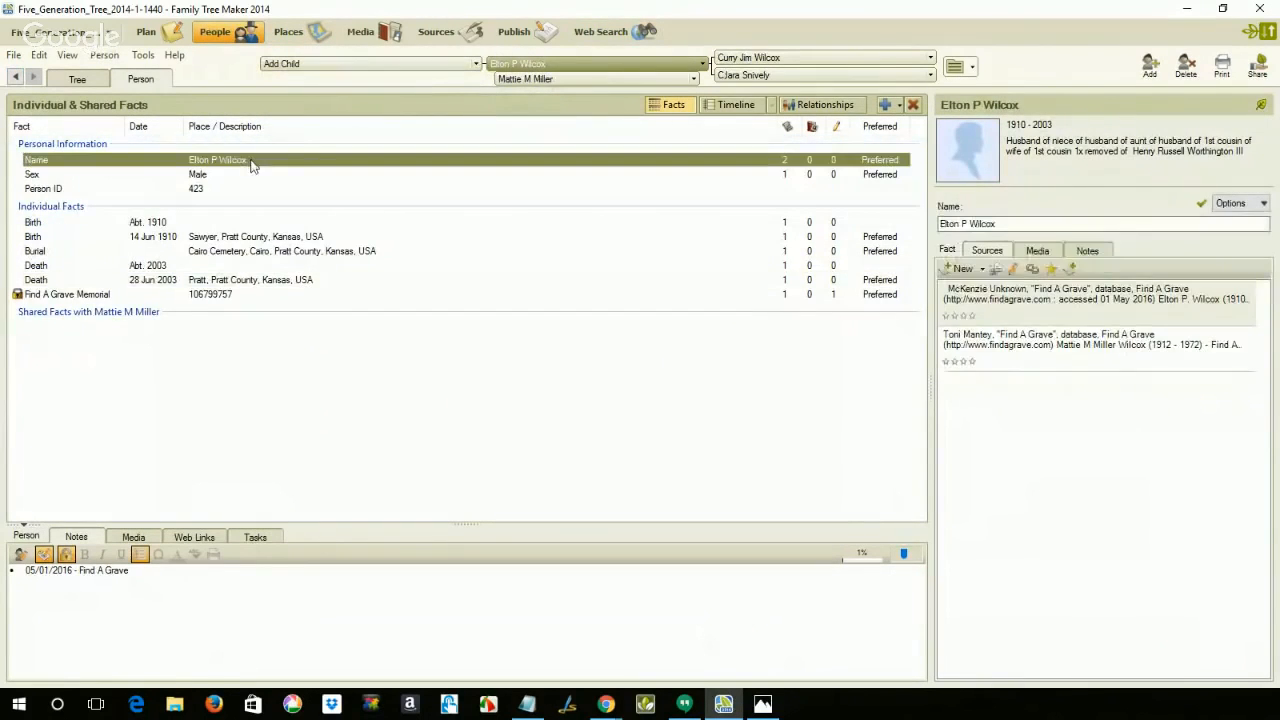
click(982, 269)
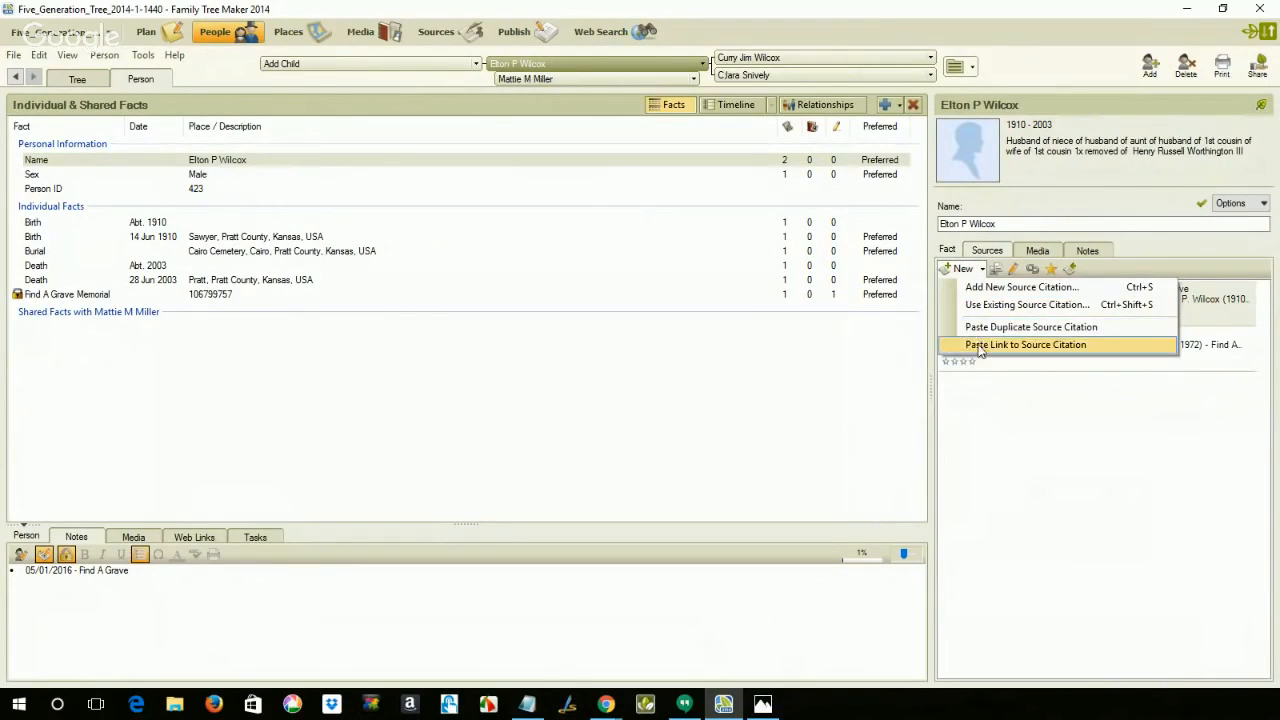
click(1010, 344)
Step: Paste a link to the copied citation onto the son's non-preferred, approximate-date Birth and Death facts
click(385, 221)
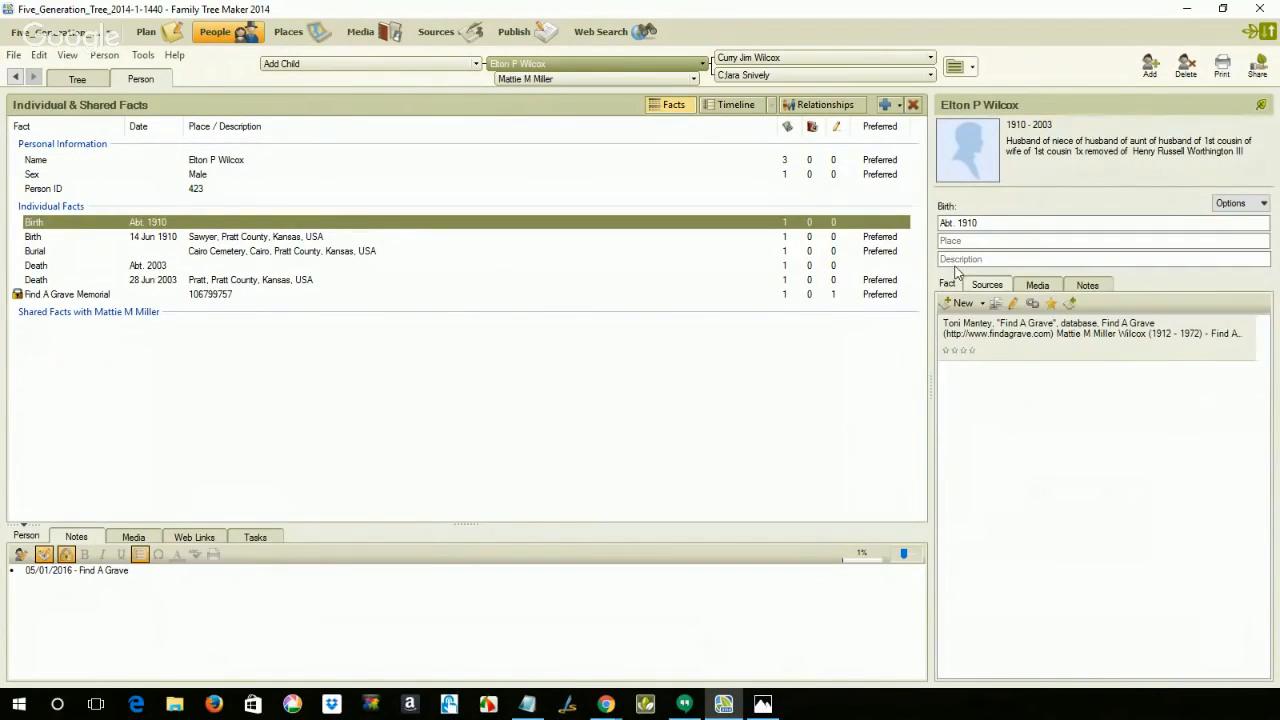
click(981, 303)
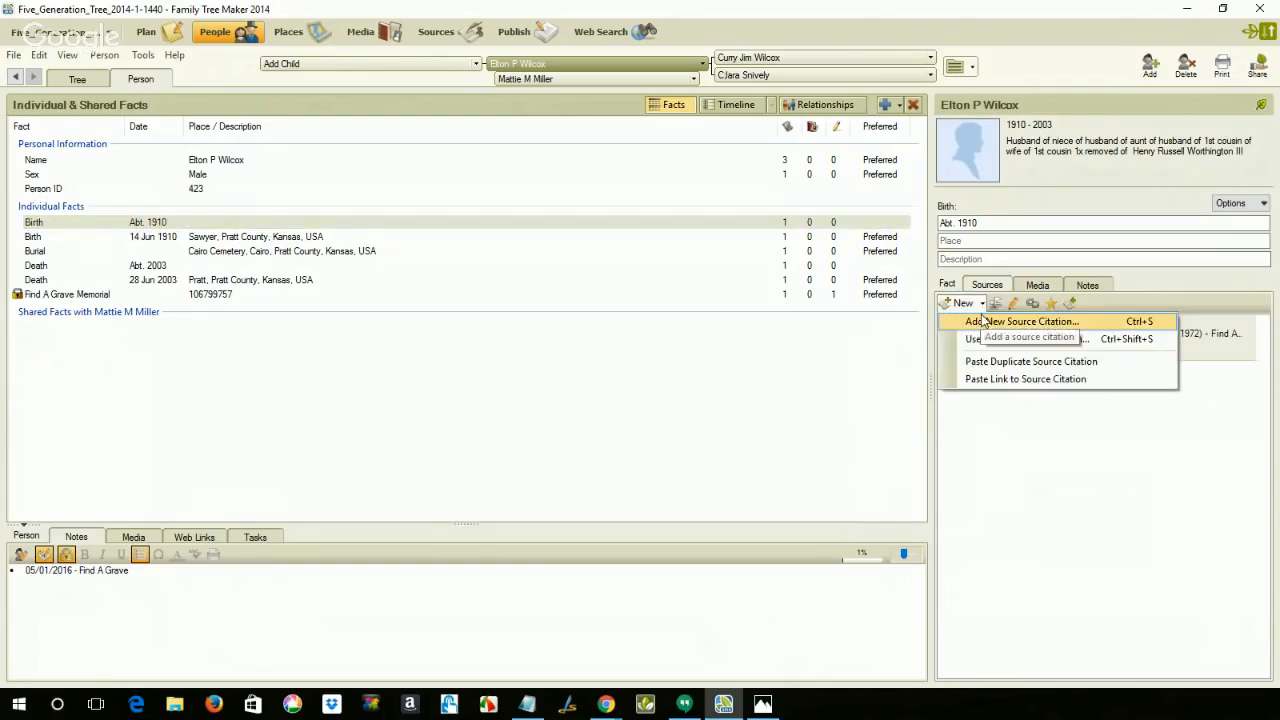
click(985, 379)
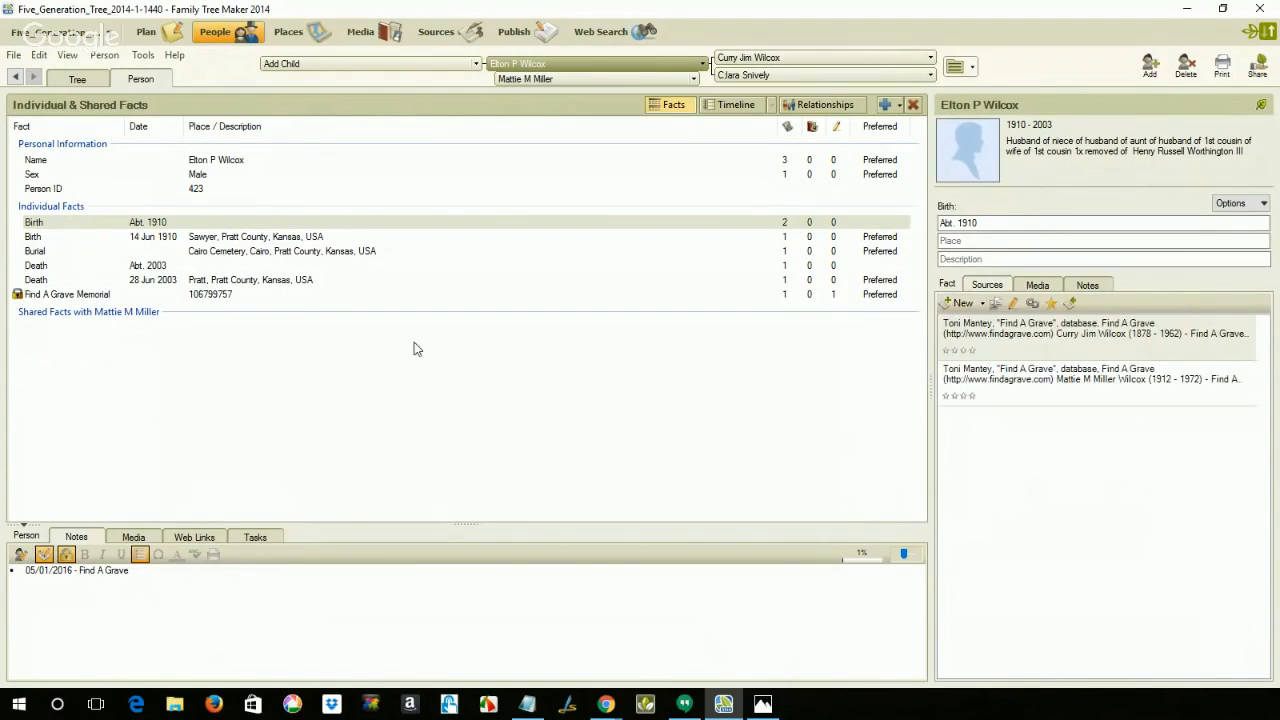
click(241, 266)
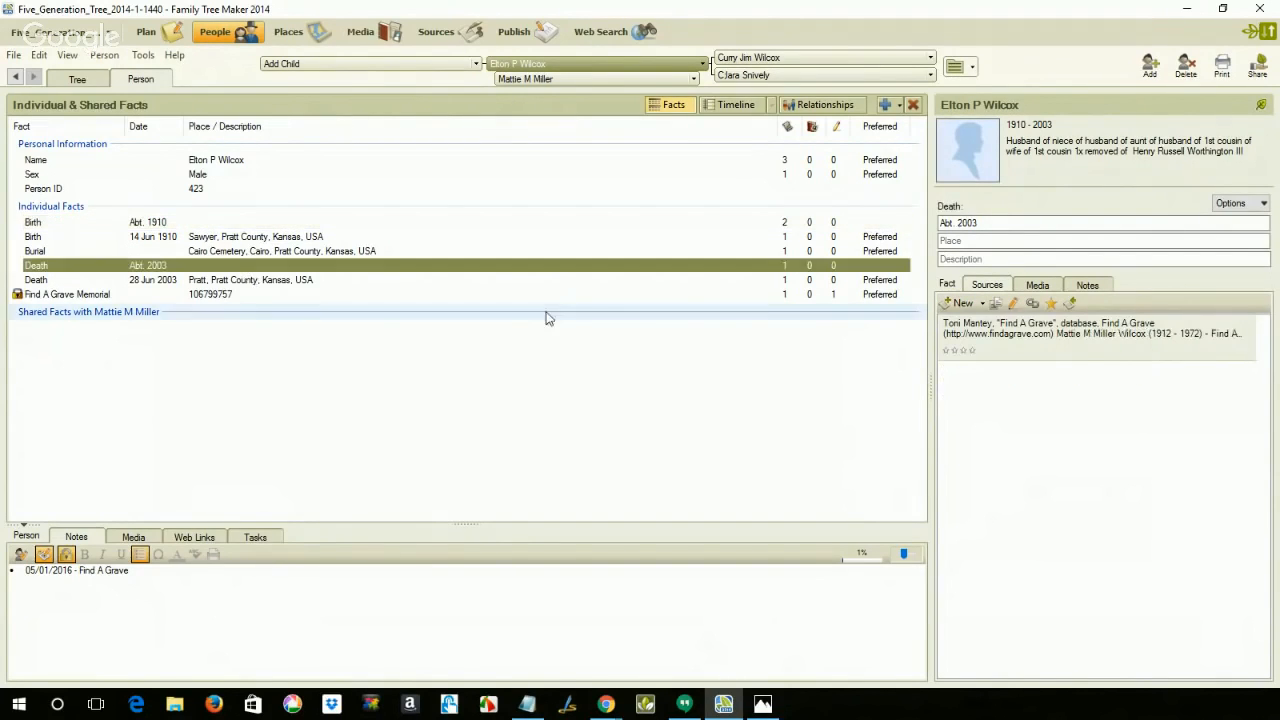
click(981, 304)
click(993, 378)
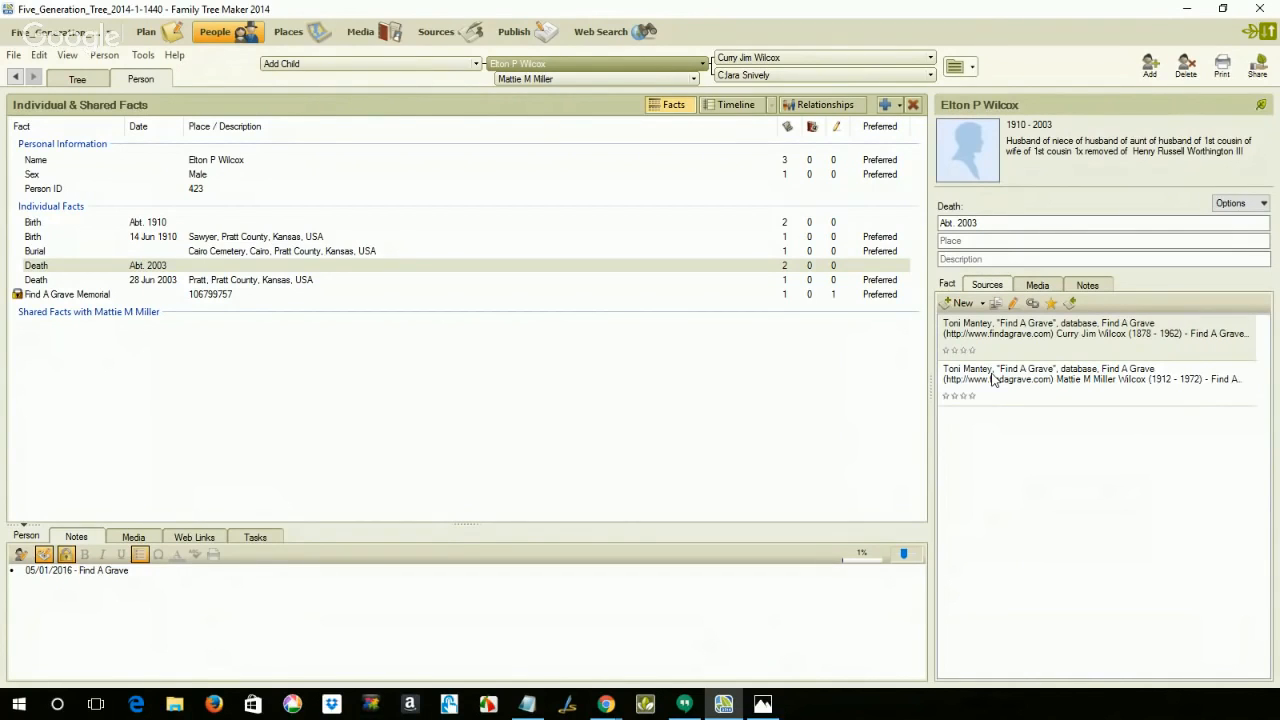
Step: Add the bullet "05/02/2016 - Find A Grave" below the existing entry in the son's research notes
click(275, 589)
key(Return)
text(05/02/2016 - Find A Grave)
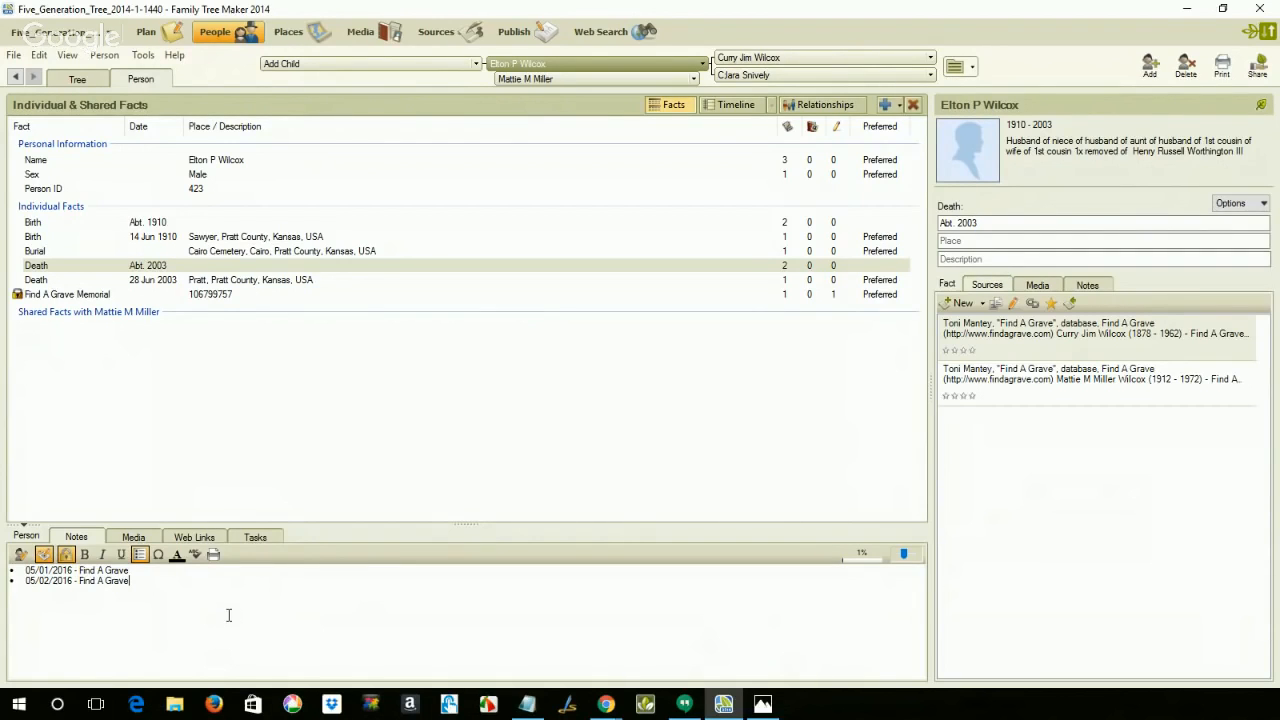
Step: Review the memorial page against its source citation and linked facts, and switch to the title image in Photos
click(598, 33)
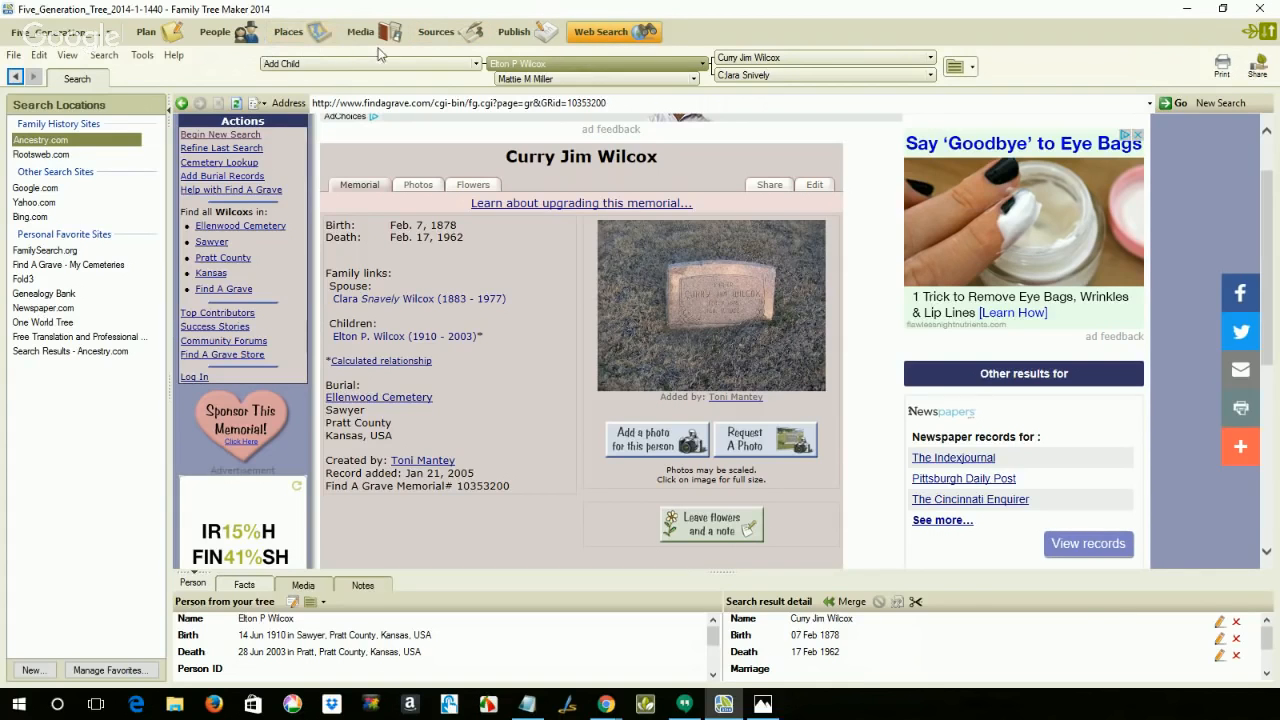
click(430, 40)
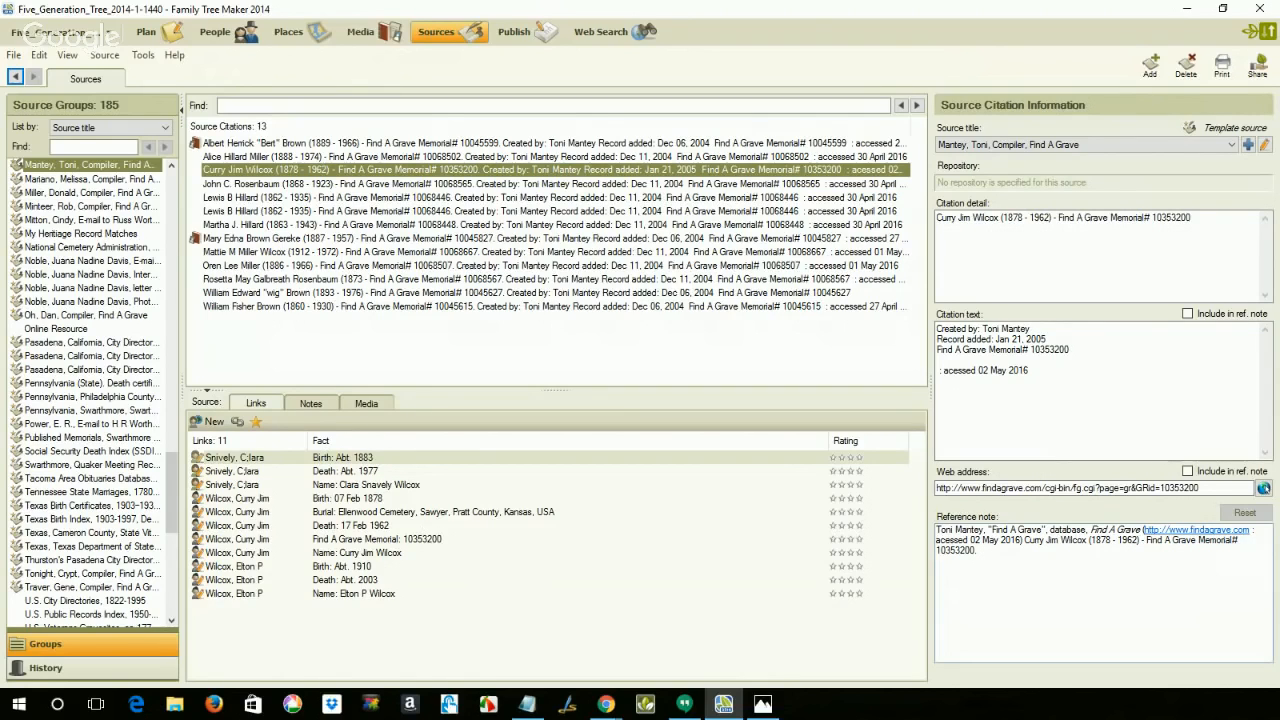
key(alt+Tab)
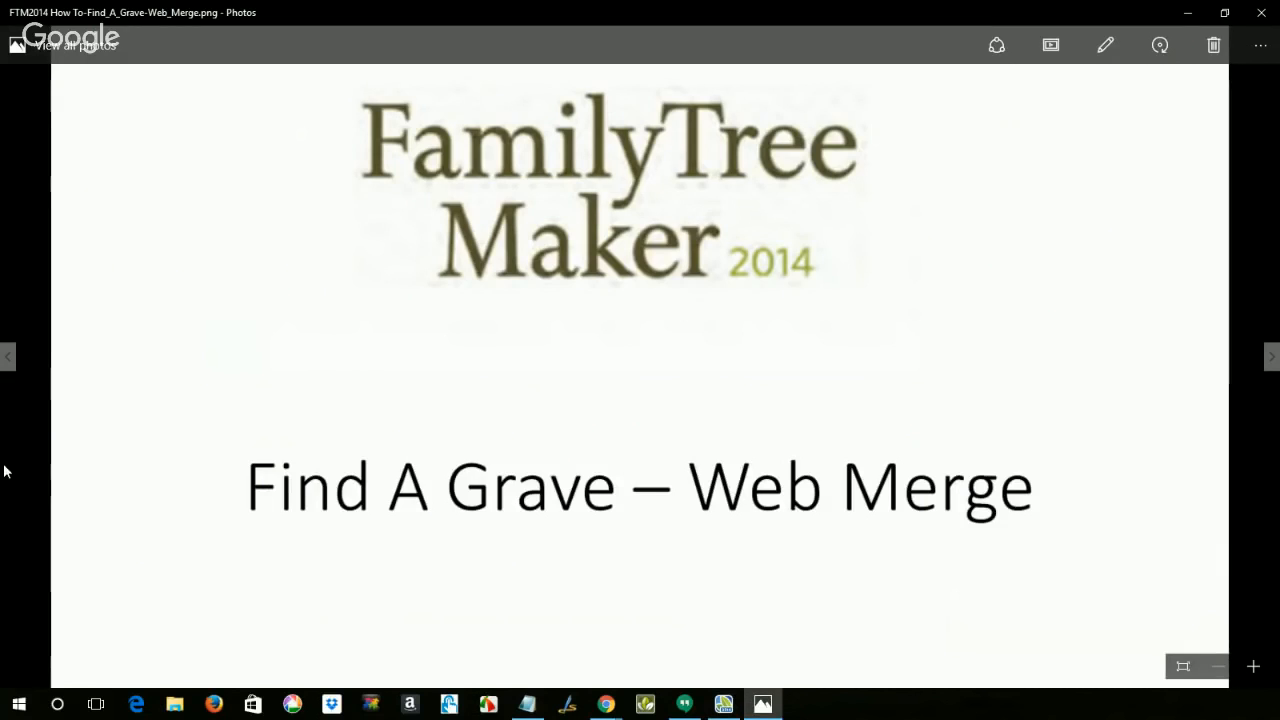